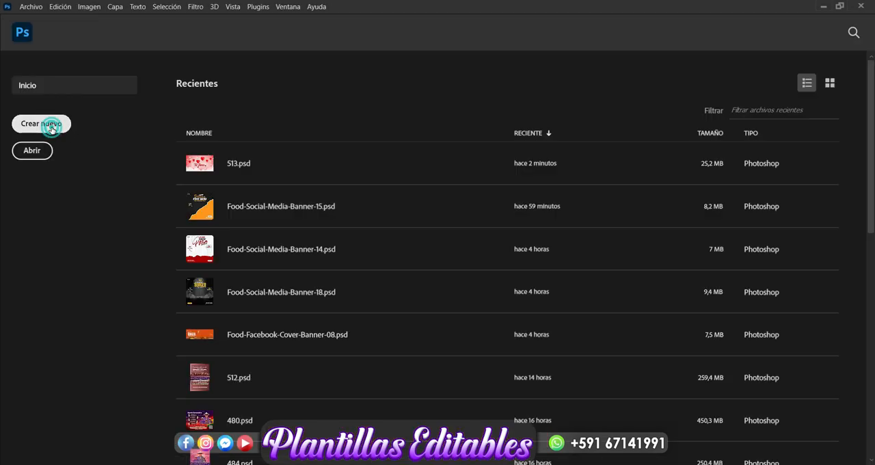
Step: Create a new 14 x 14 cm document at 300 pixels per inch in RGB colour with a white background
left_click(41, 124)
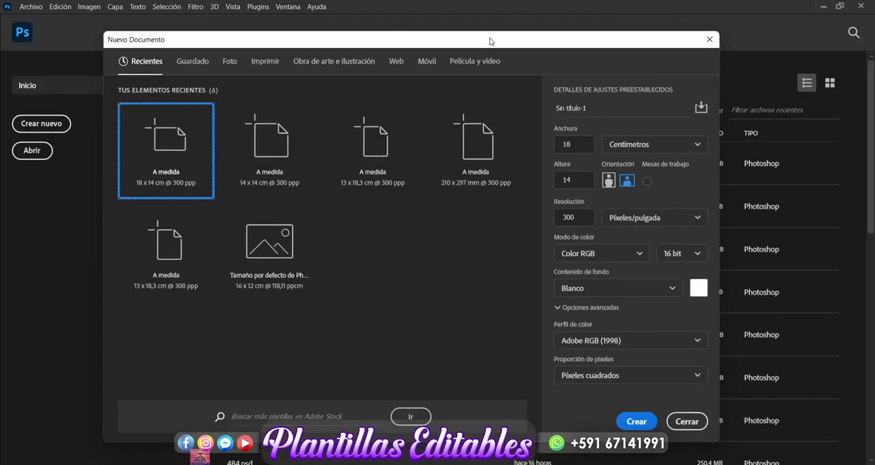
left_click_drag(494, 40, 543, 31)
left_click(208, 140)
left_click(624, 136)
key("BackSpace")
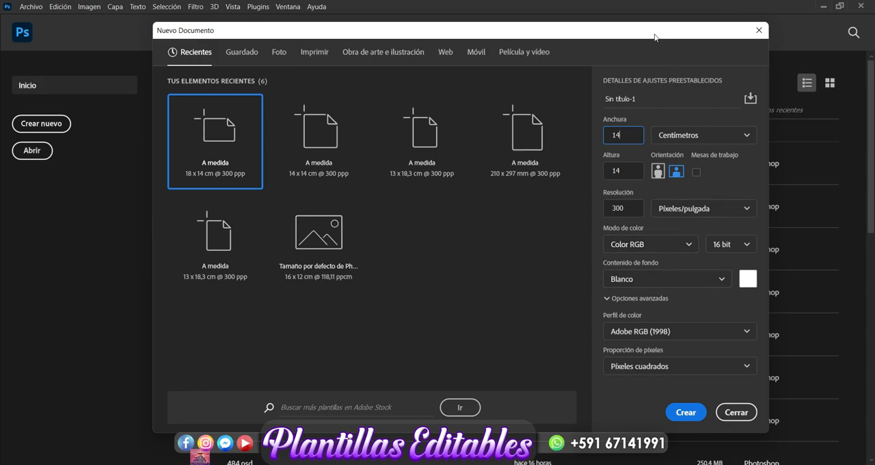
left_click_drag(655, 38, 624, 26)
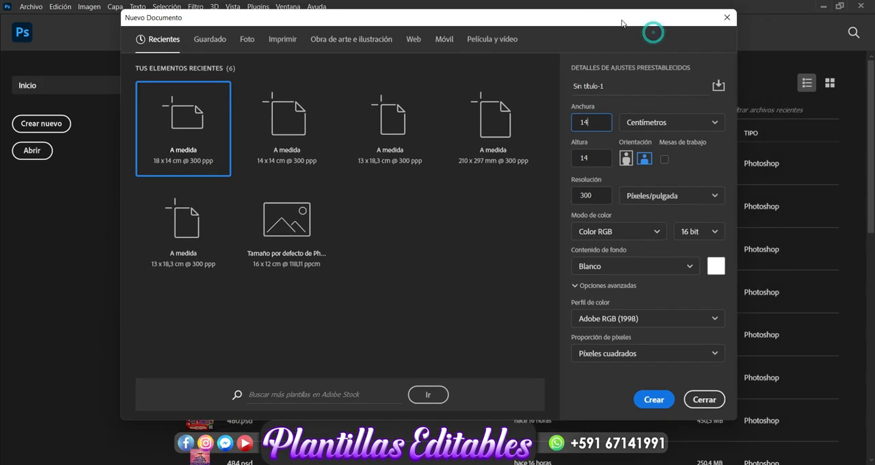
left_click(654, 400)
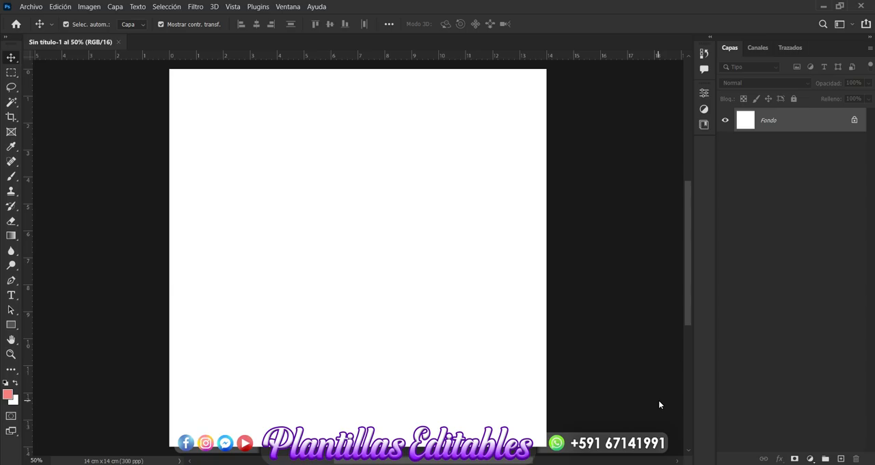
Step: Add a new layer above the background and set the Brush's foreground colour to pink edb4b4
left_click(841, 459)
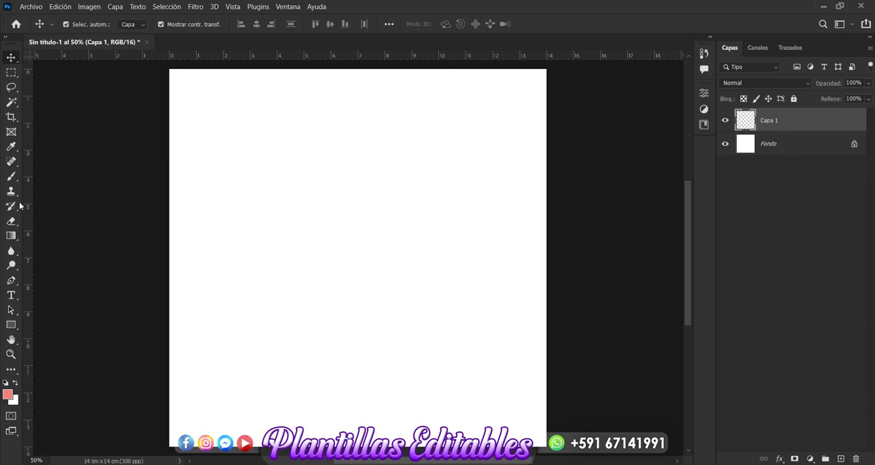
left_click(11, 178)
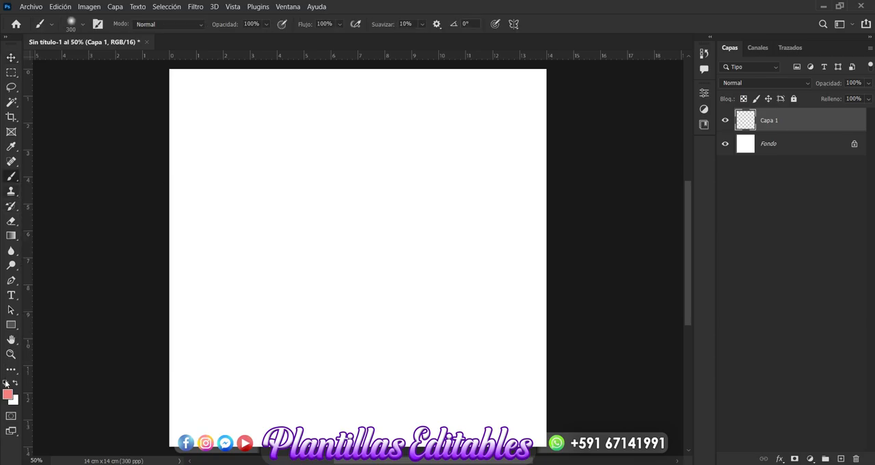
left_click(8, 396)
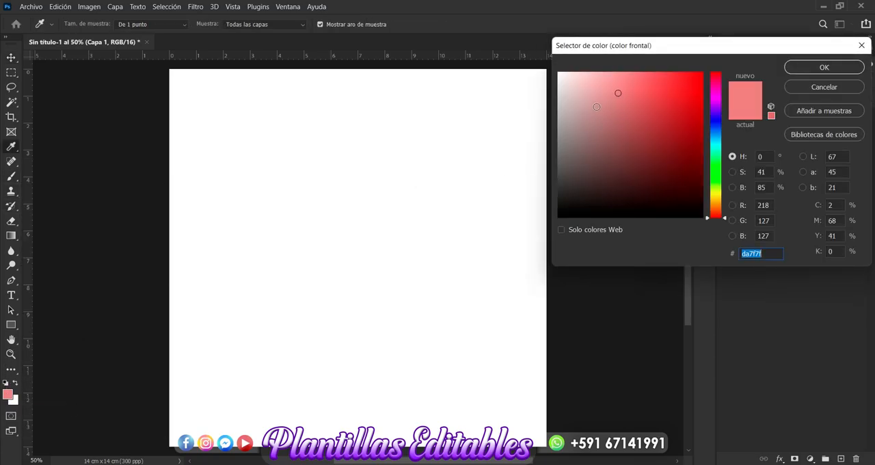
left_click(592, 89)
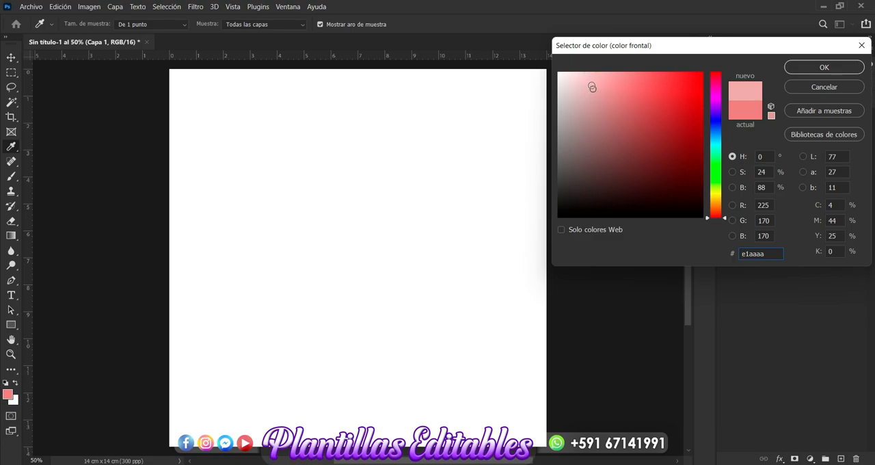
left_click(593, 82)
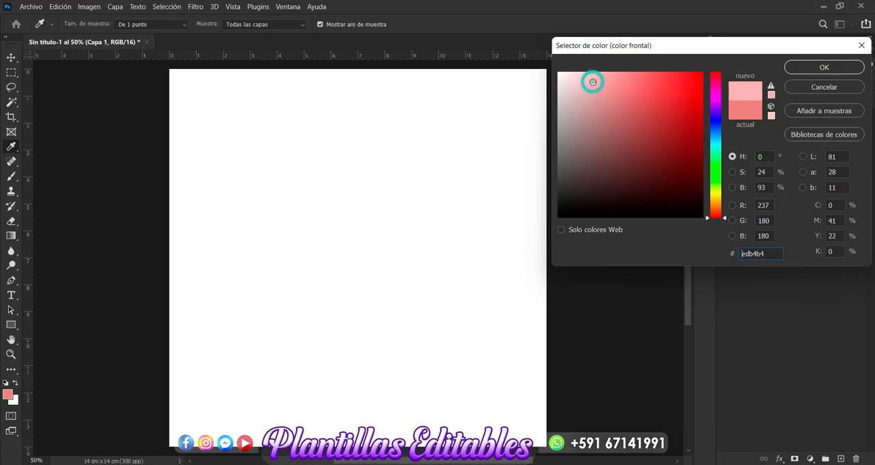
left_click(824, 67)
Step: Cover the whole new layer with pink using the soft round brush at 1500 px
key("b")
left_click(451, 192)
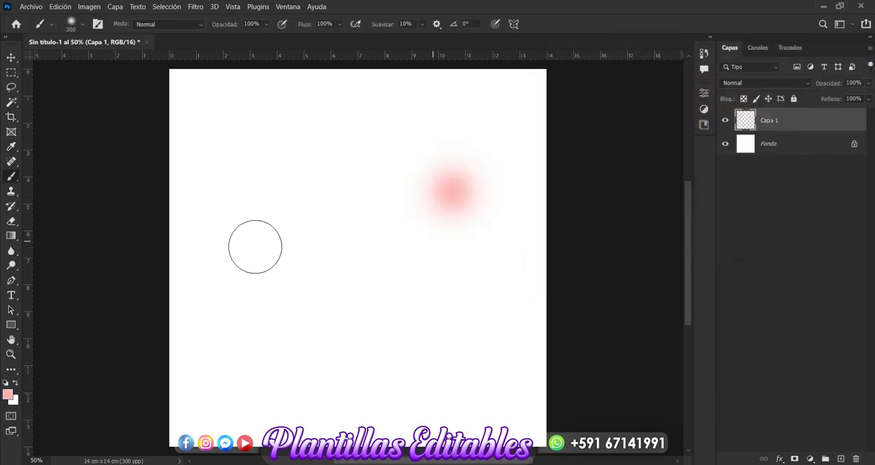
left_click(82, 27)
left_click(119, 46)
key("BackSpace")
key("BackSpace")
key("BackSpace")
type("1500")
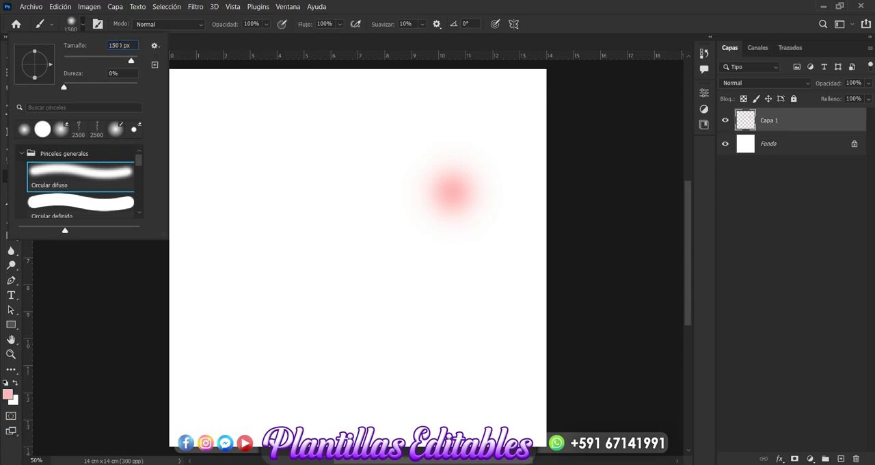
key("Return")
mouse_move(189, 164)
left_mouse_down()
mouse_move(253, 161)
mouse_move(349, 92)
mouse_move(442, 144)
mouse_move(495, 330)
left_mouse_up()
mouse_move(526, 273)
left_mouse_down()
mouse_move(445, 381)
mouse_move(130, 322)
mouse_move(266, 234)
mouse_move(275, 191)
left_mouse_up()
mouse_move(292, 158)
left_mouse_down()
mouse_move(351, 148)
mouse_move(338, 326)
mouse_move(418, 180)
left_mouse_up()
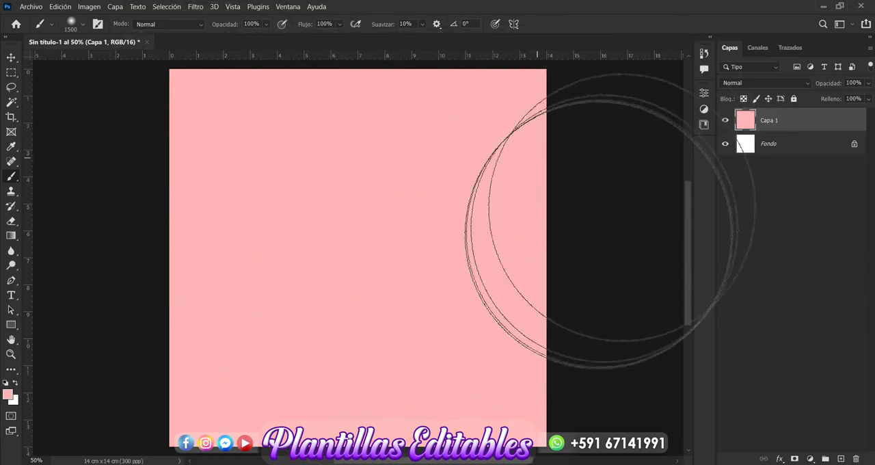
Step: Add another layer above the pink one and set the foreground colour to light pink f1d5d5
left_click(841, 458)
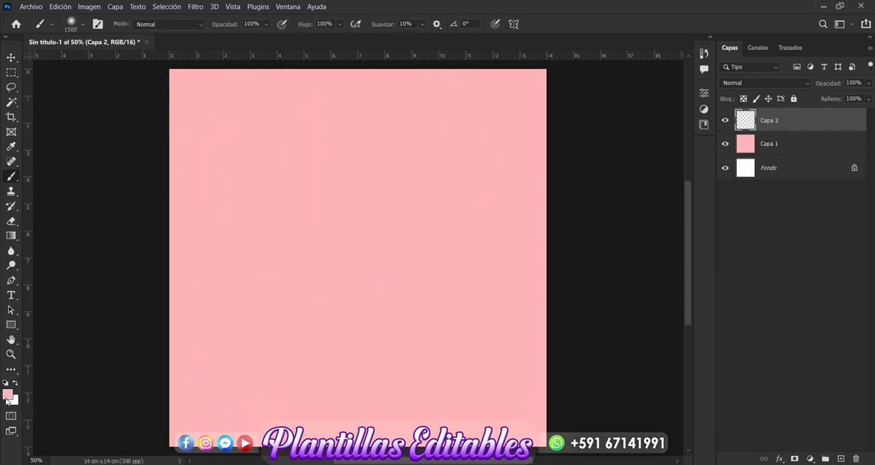
left_click(8, 395)
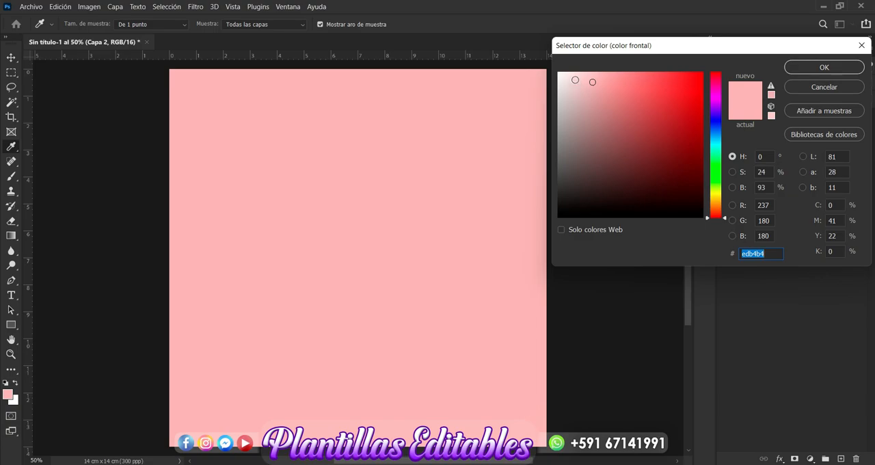
left_click(578, 82)
left_click(823, 67)
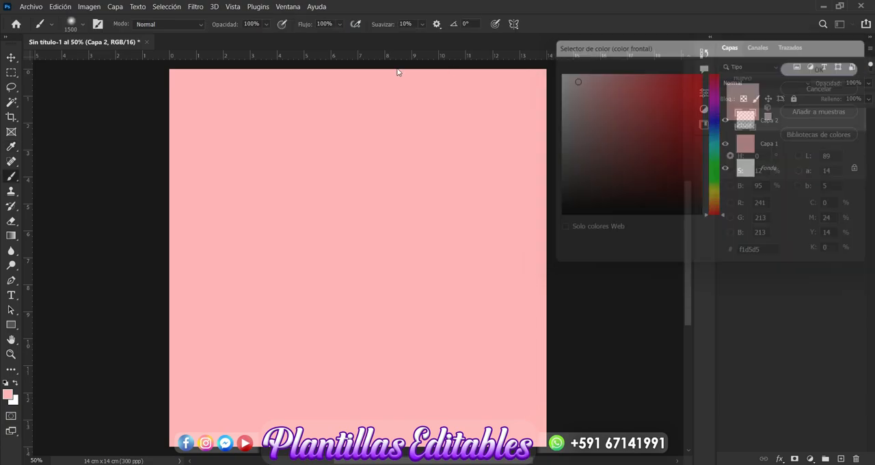
Step: Set the brush to 100% hardness and a size of 250 px
left_click(83, 26)
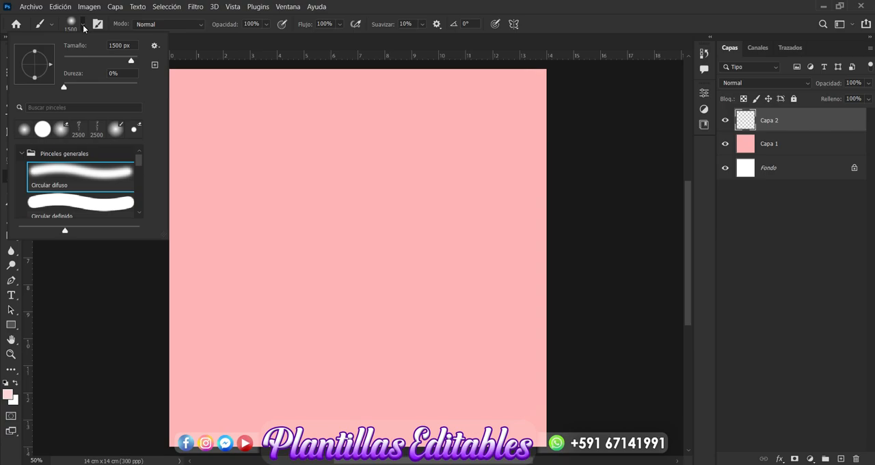
left_click_drag(72, 85, 146, 90)
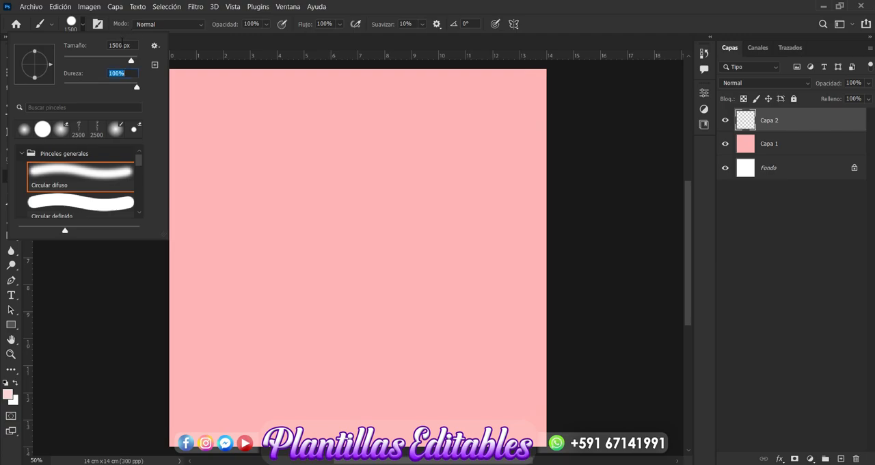
double_click(118, 45)
type("1")
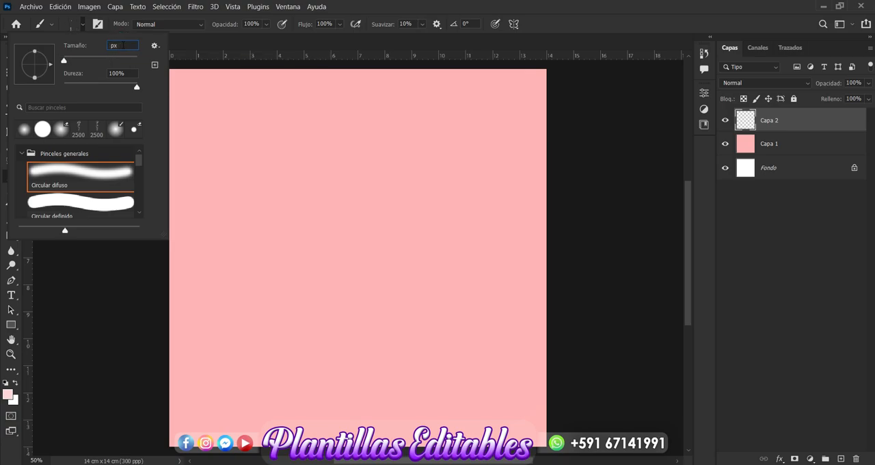
type("500")
key("Return")
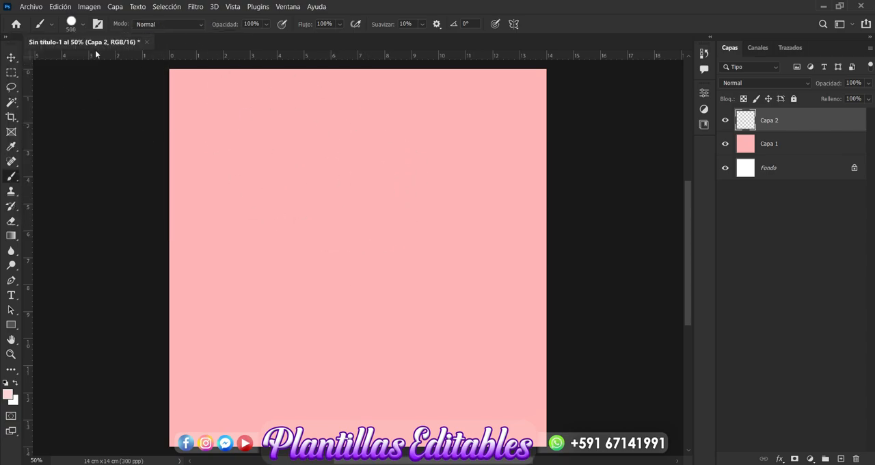
left_click(82, 24)
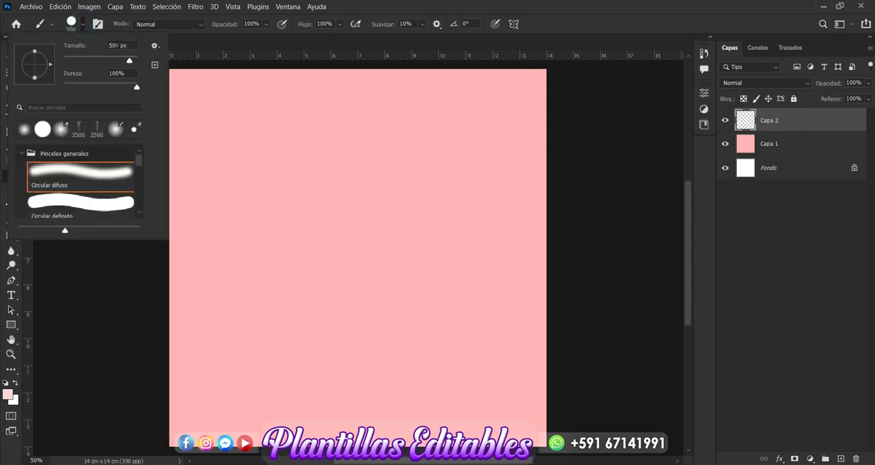
left_click_drag(118, 46, 99, 51)
type("250")
key("Return")
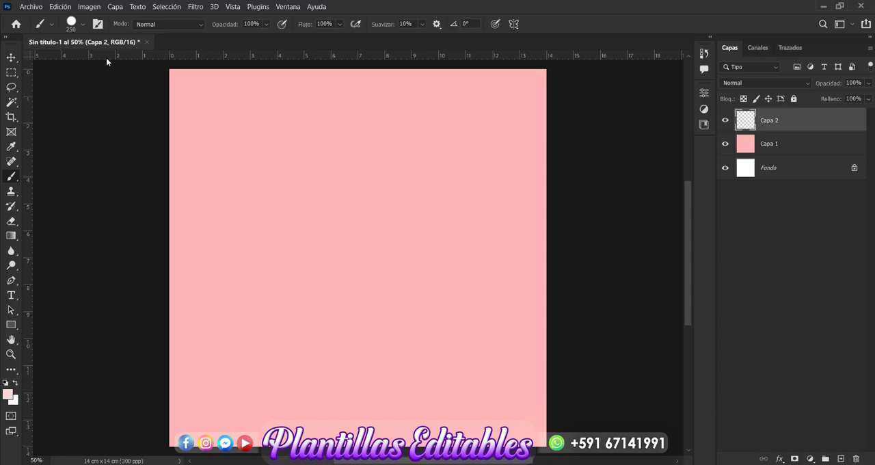
Step: Stamp light pink dots scattered across the canvas, with some cut off by its edges
left_click(257, 160)
left_click(366, 211)
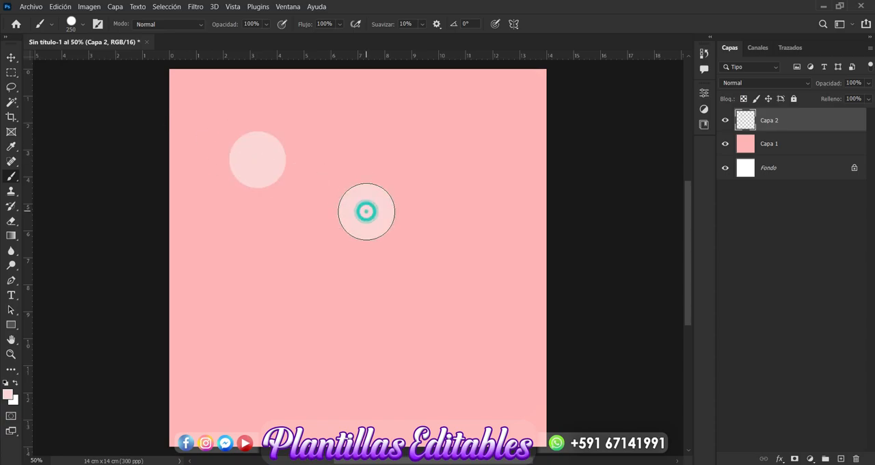
left_click(294, 301)
left_click(448, 356)
left_click(457, 252)
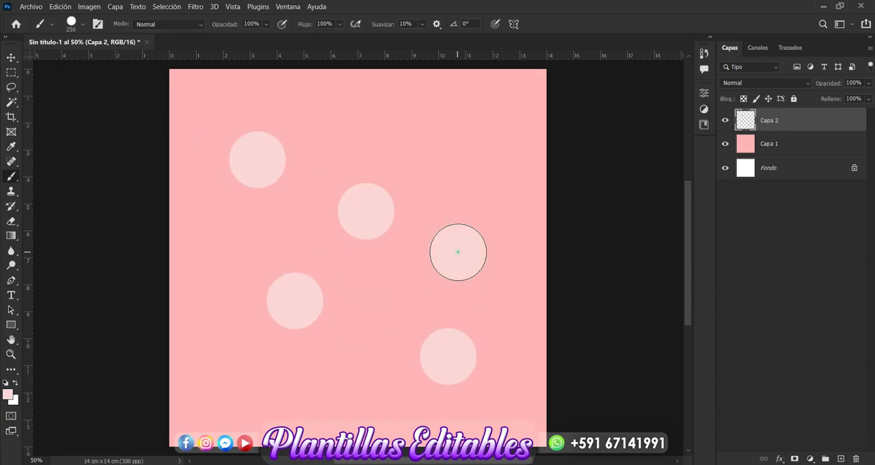
left_click(486, 138)
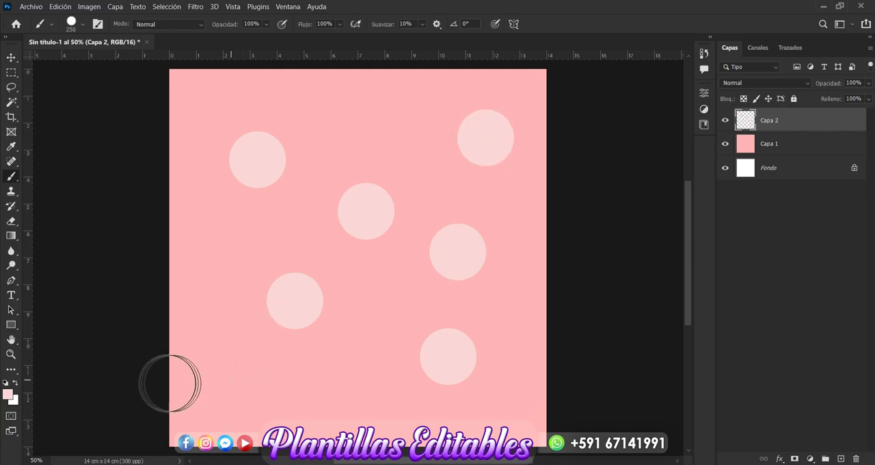
left_click(170, 383)
left_click(173, 210)
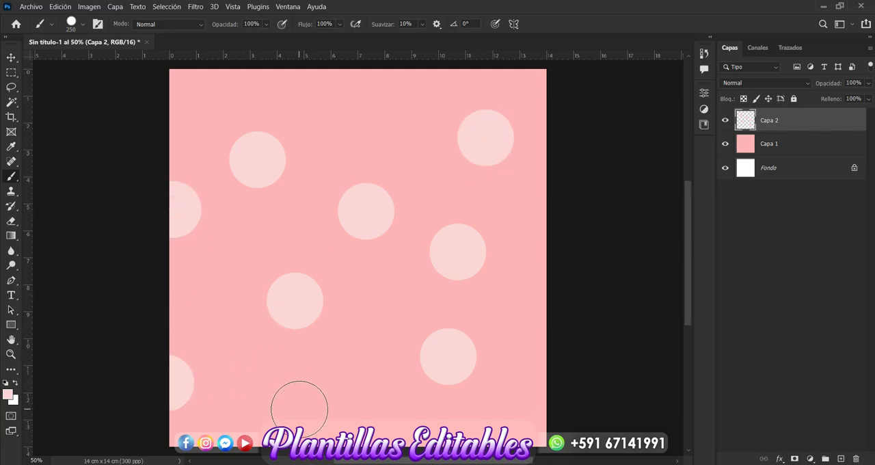
left_click(310, 436)
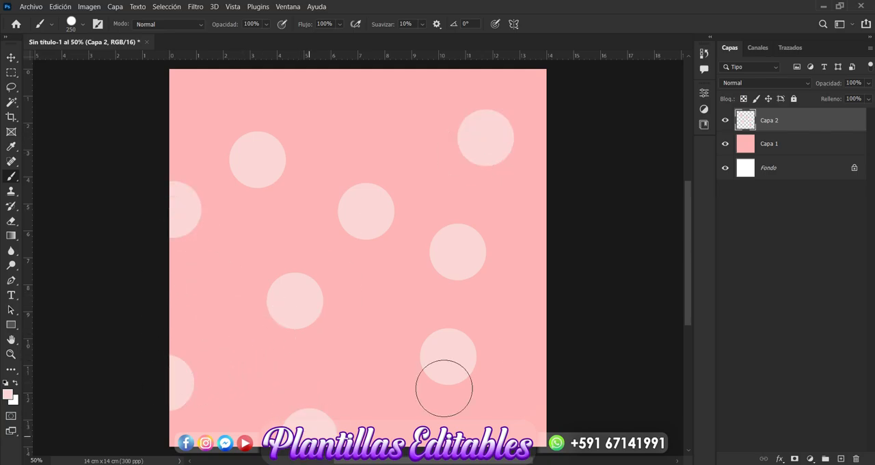
left_click(555, 314)
left_click(350, 66)
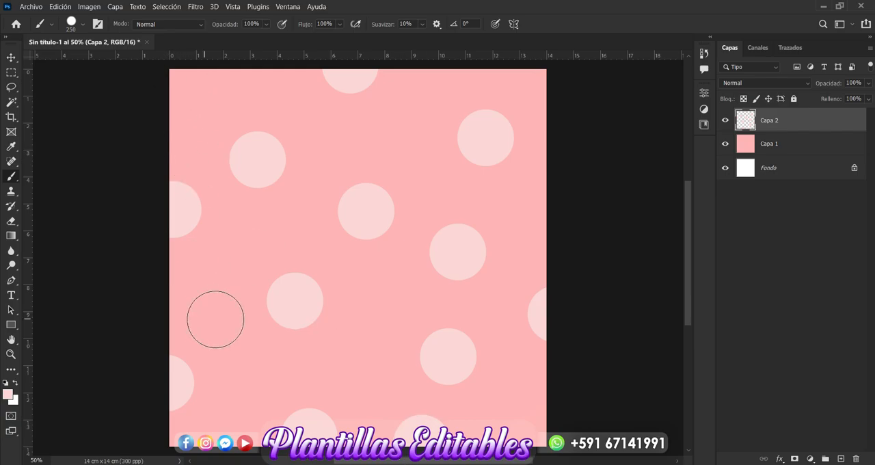
left_click(206, 292)
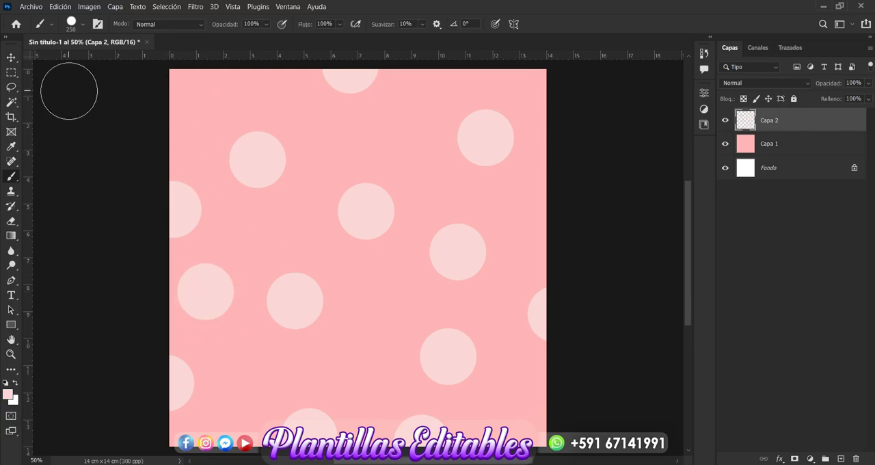
Step: Lower the opacity of the dots layer to 63%
left_click(11, 58)
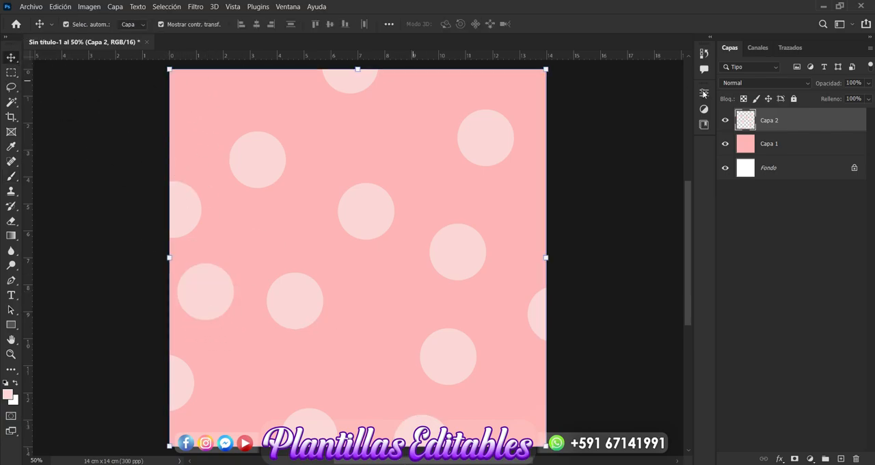
left_click(866, 84)
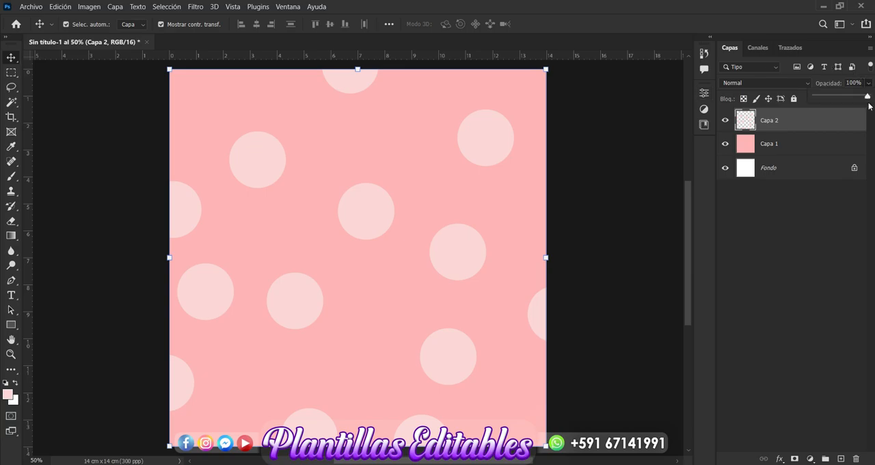
left_click_drag(866, 98, 849, 99)
Step: Apply a Gaussian blur with a radius of 20.8 pixels to the dots layer
left_click(199, 8)
mouse_move(290, 145)
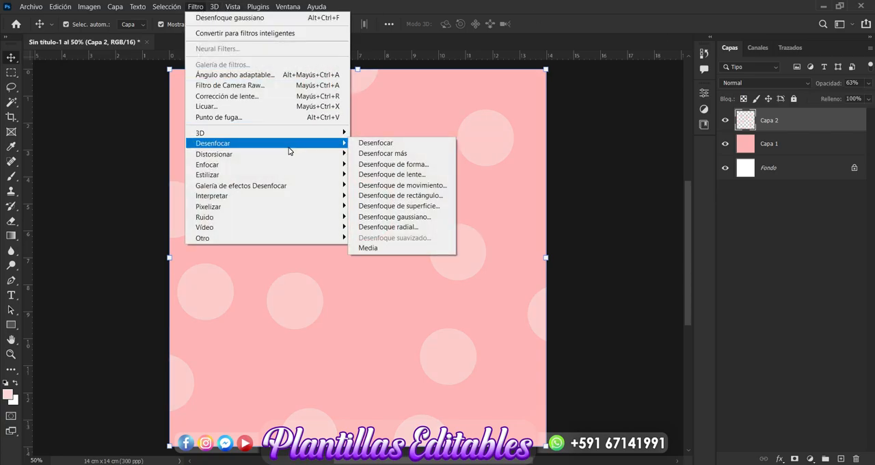
left_click(423, 216)
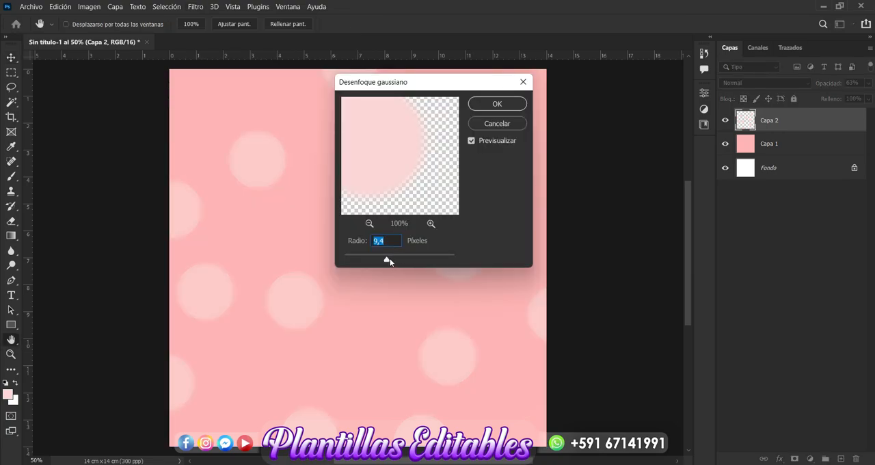
left_click_drag(388, 261, 394, 261)
left_click(515, 107)
key("v")
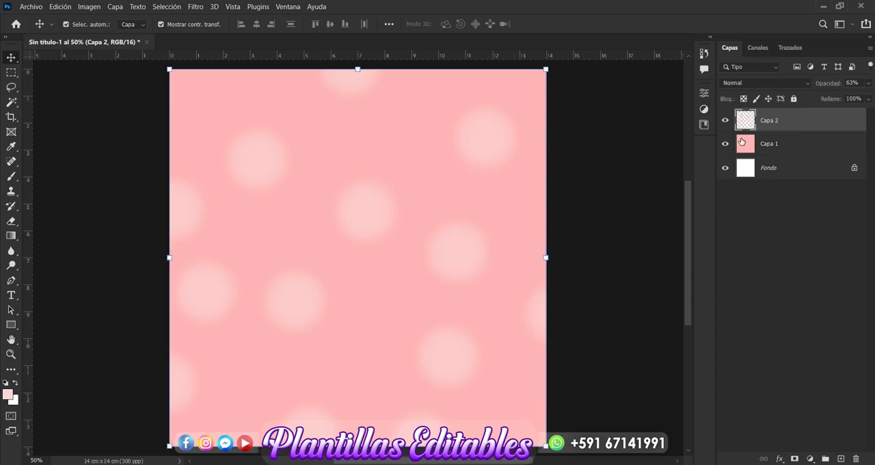
Step: Add a new layer above the blurred dots and set the foreground colour to very pale pink f8e9e9 for the brush
left_click(841, 458)
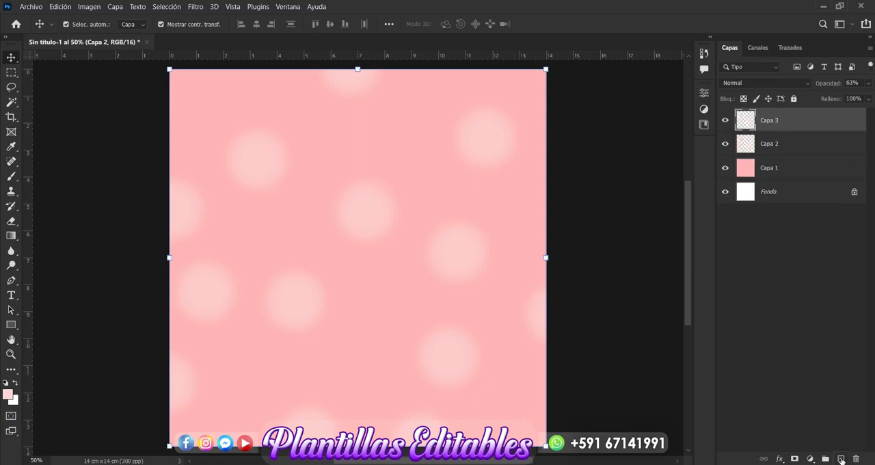
left_click(11, 176)
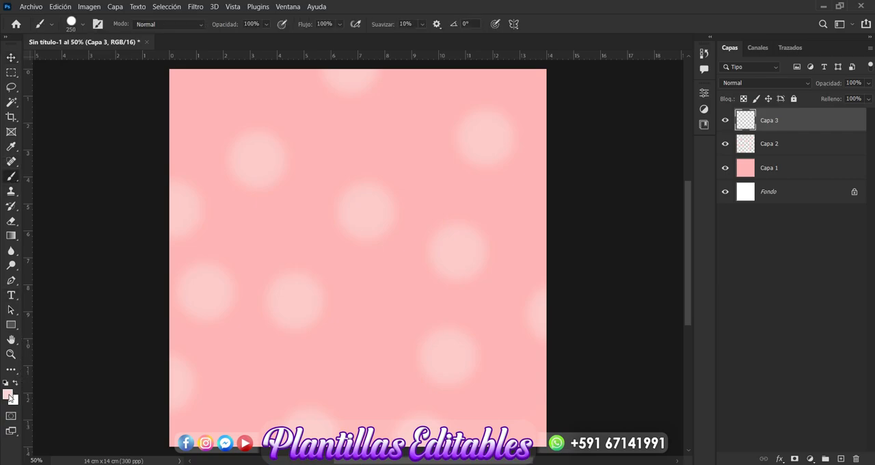
left_click(8, 395)
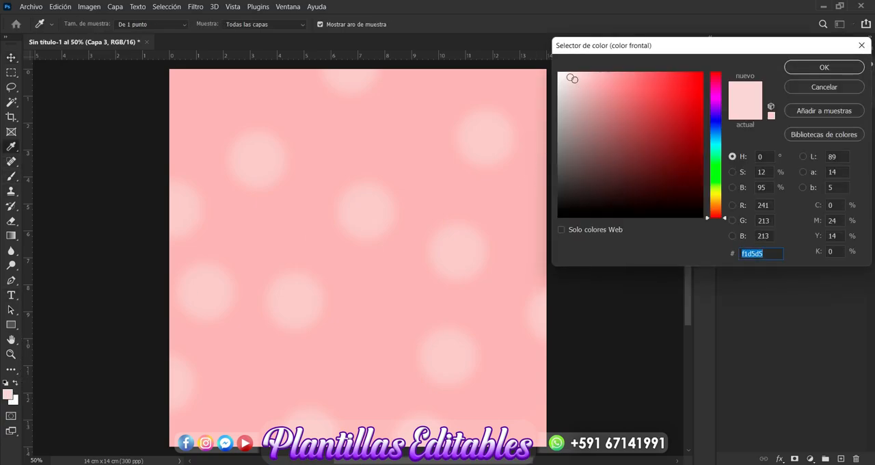
left_click(566, 76)
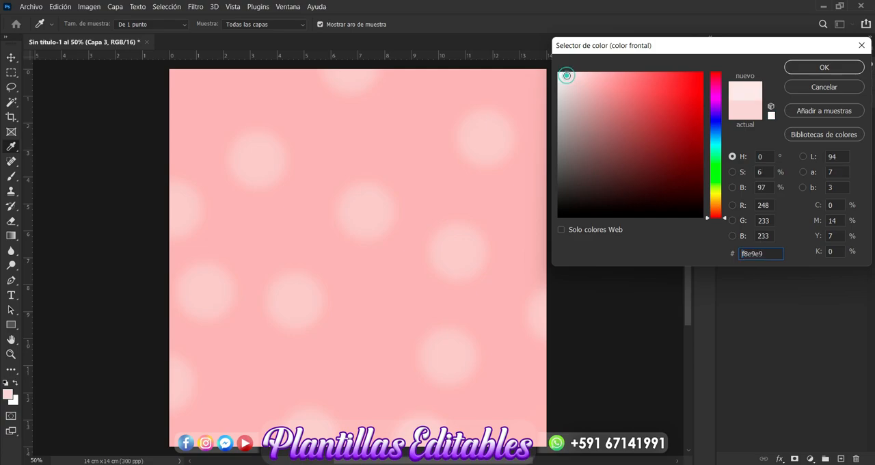
left_click(800, 68)
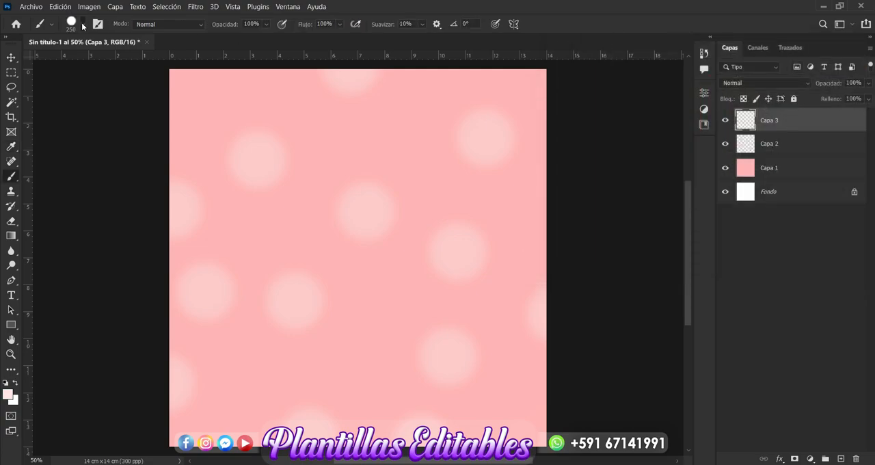
Step: Set the brush size to 200 px
left_click(83, 26)
left_click(117, 45)
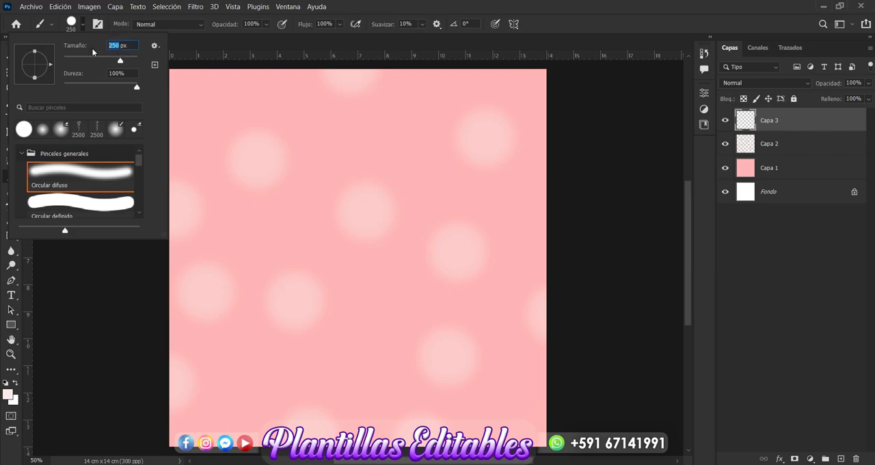
type("200")
key("Return")
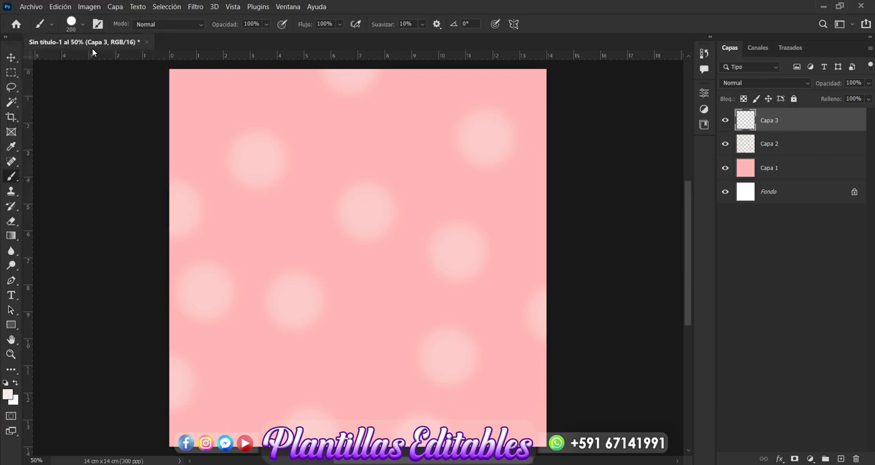
Step: Stamp eight very pale pink dots scattered across the canvas on Capa 3, two of them cut off by its edge
left_click(389, 129)
left_click(206, 100)
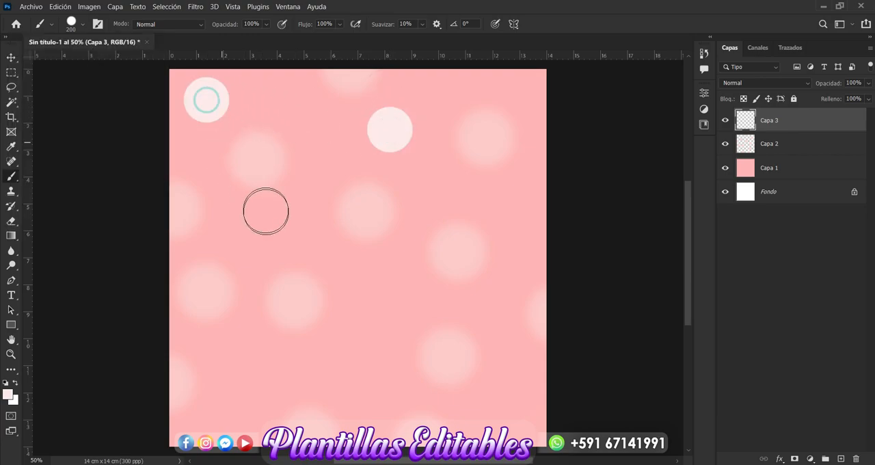
left_click(303, 237)
left_click(241, 380)
left_click(370, 346)
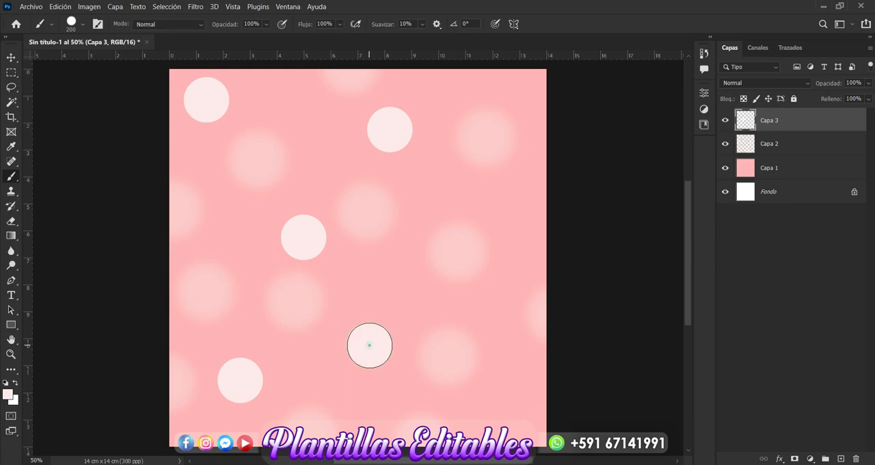
left_click(529, 219)
left_click(532, 397)
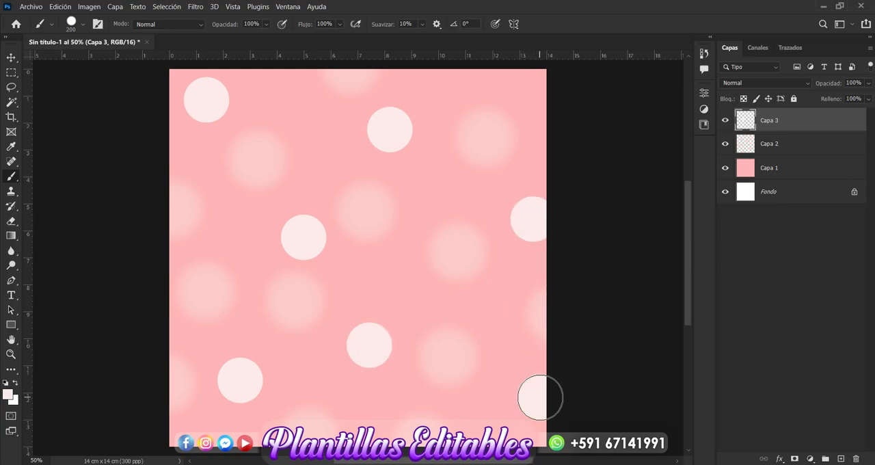
left_click(431, 218)
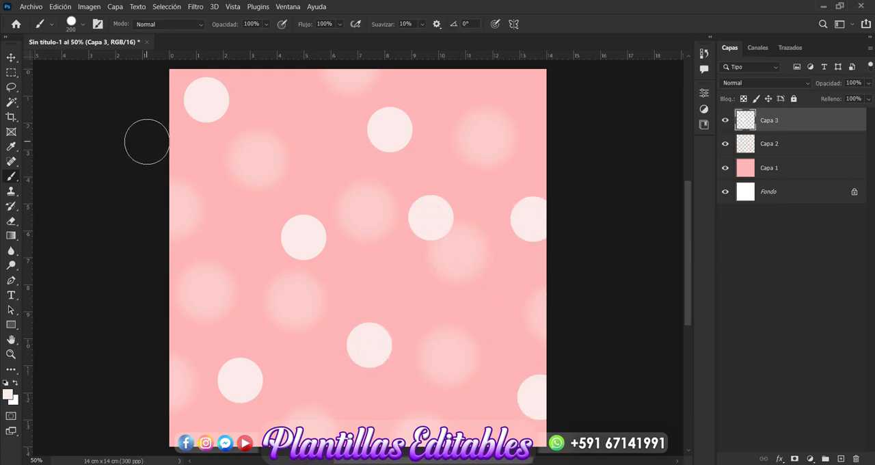
Step: Lower the opacity of the very pale pink dots layer, Capa 3, to 83%
left_click(11, 61)
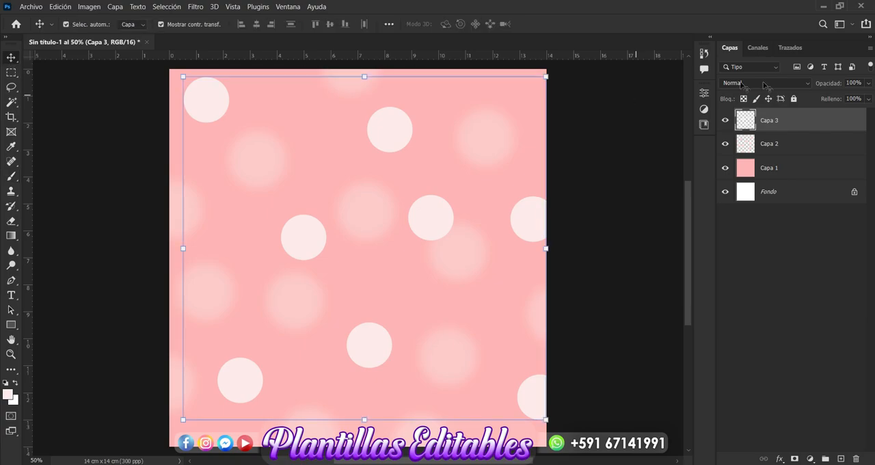
left_click(869, 84)
left_click_drag(868, 97, 859, 100)
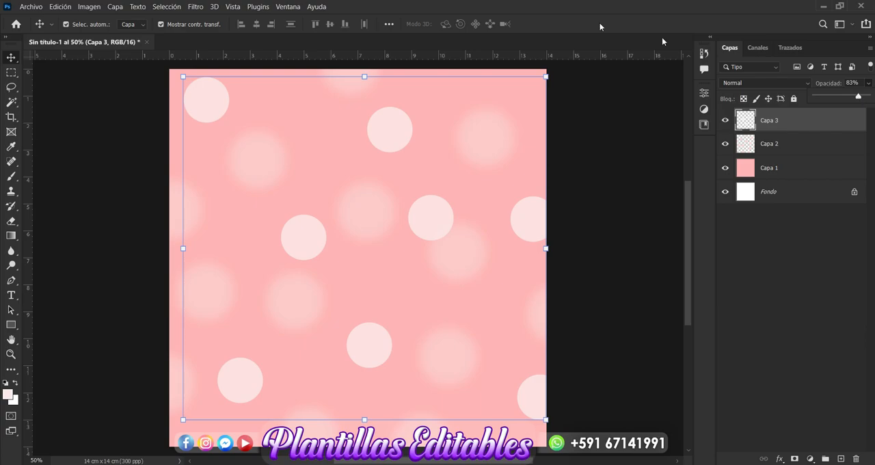
Step: Apply a Gaussian blur to the Capa 3 dots with a slightly smaller radius than the previous blur
left_click(196, 7)
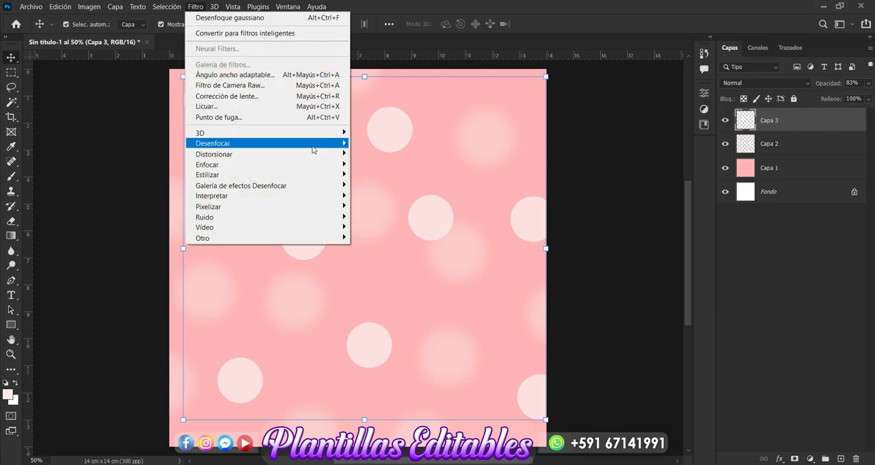
mouse_move(312, 149)
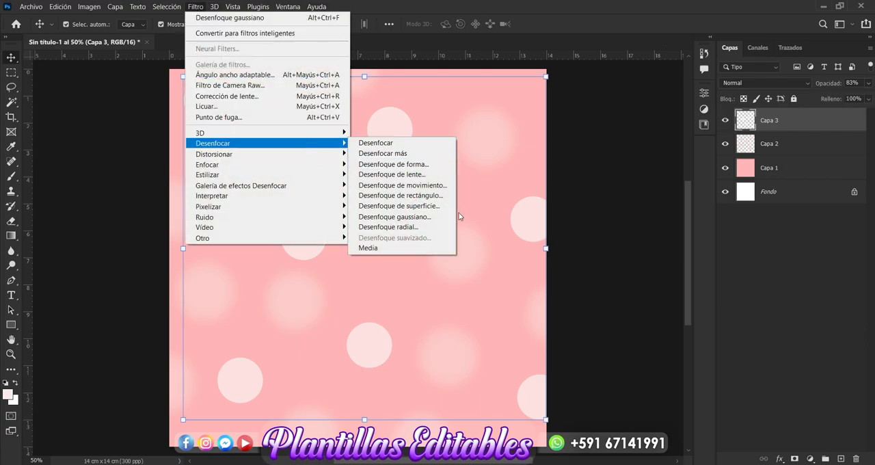
left_click(433, 218)
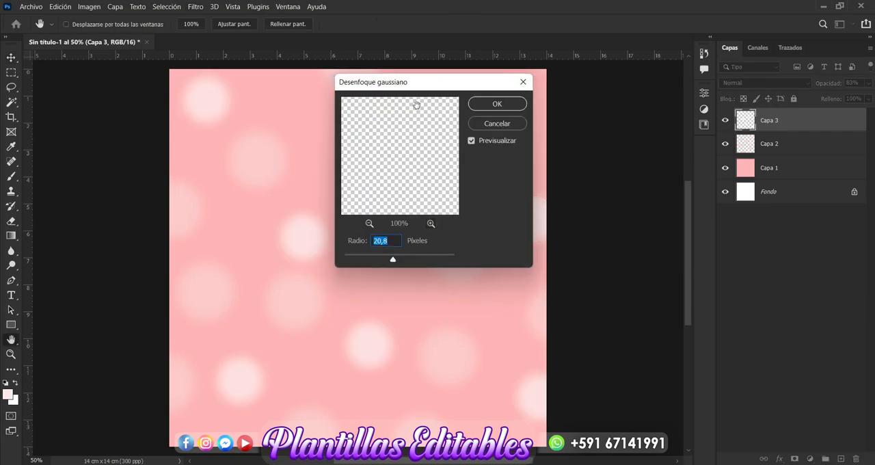
left_click_drag(392, 262, 390, 261)
left_click(496, 107)
left_click(496, 105)
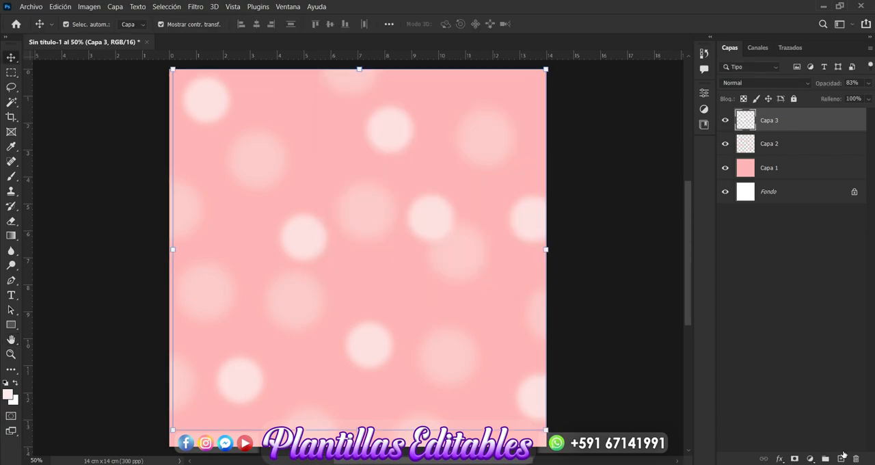
Step: Add another new layer on top and set the foreground colour to white ffffff for the brush
left_click(840, 458)
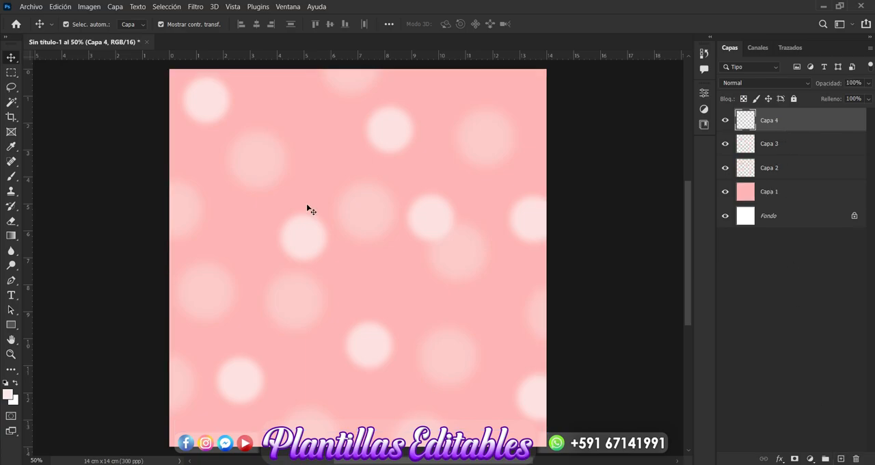
left_click(12, 177)
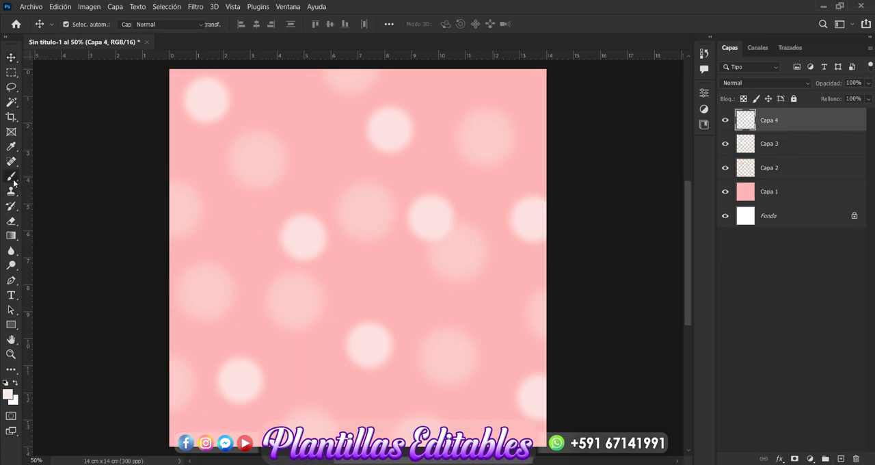
left_click(8, 395)
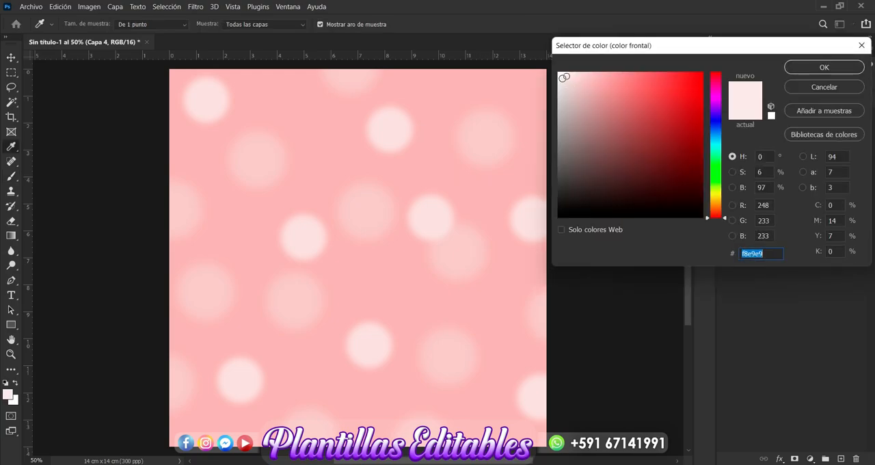
left_click(559, 71)
left_click(822, 67)
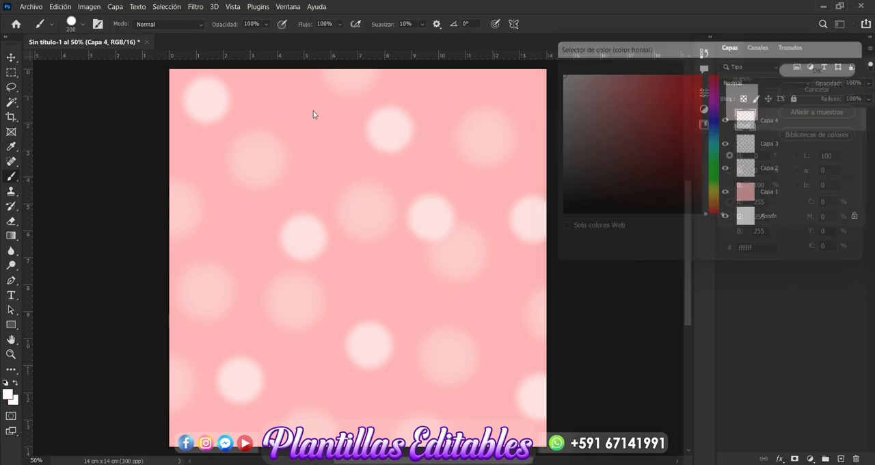
Step: Set the brush size to 100 px
left_click(83, 25)
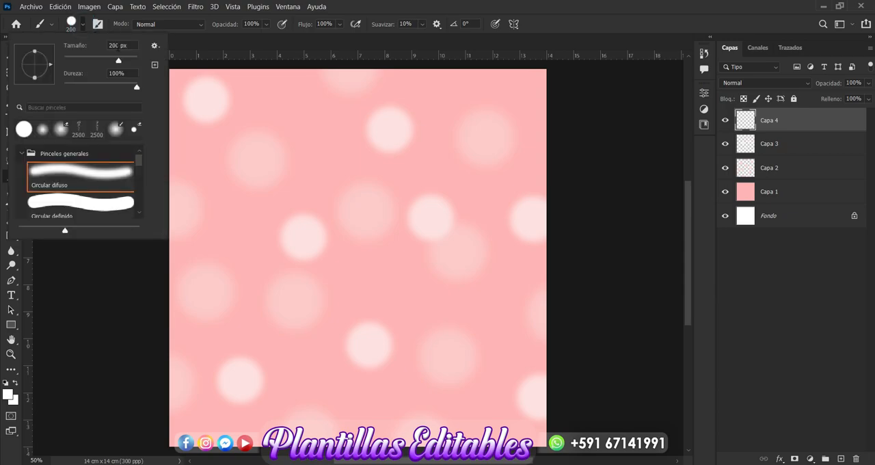
left_click_drag(121, 43, 97, 50)
key("BackSpace")
type("100")
key("Return")
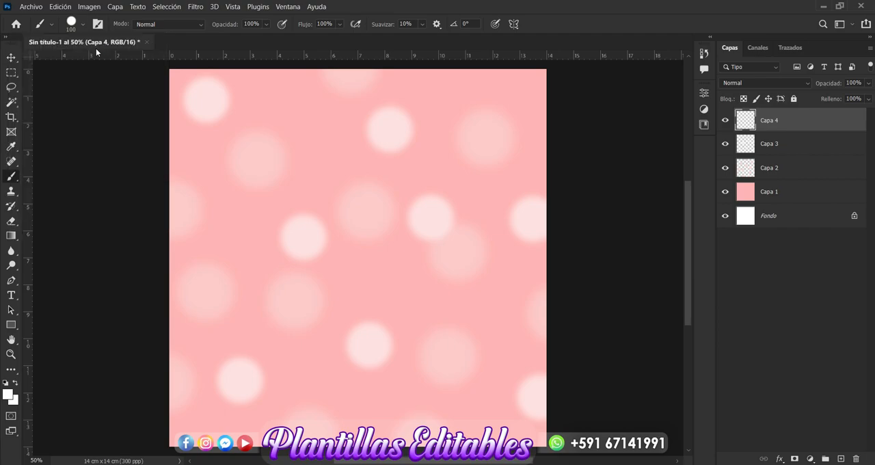
Step: Stamp small white dots all over the canvas on Capa 4, filling gaps and letting some run off the edges
left_click(321, 113)
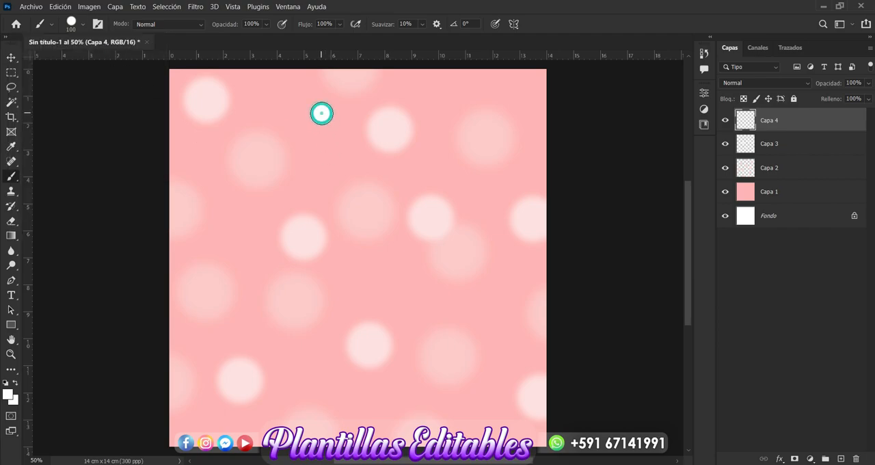
left_click(236, 227)
left_click(387, 262)
left_click(440, 117)
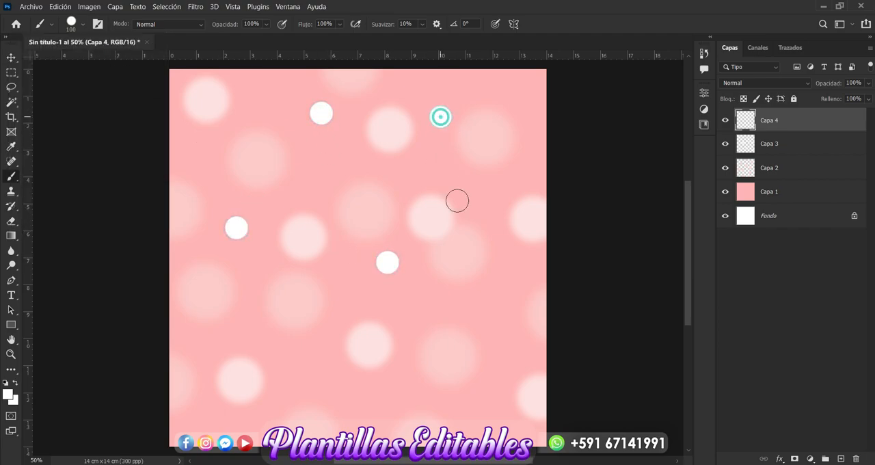
left_click(491, 318)
left_click(486, 417)
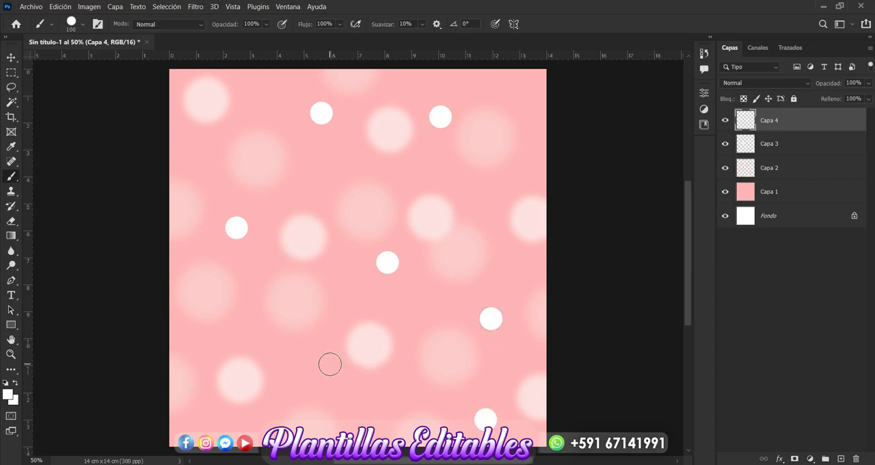
left_click(298, 364)
left_click(175, 331)
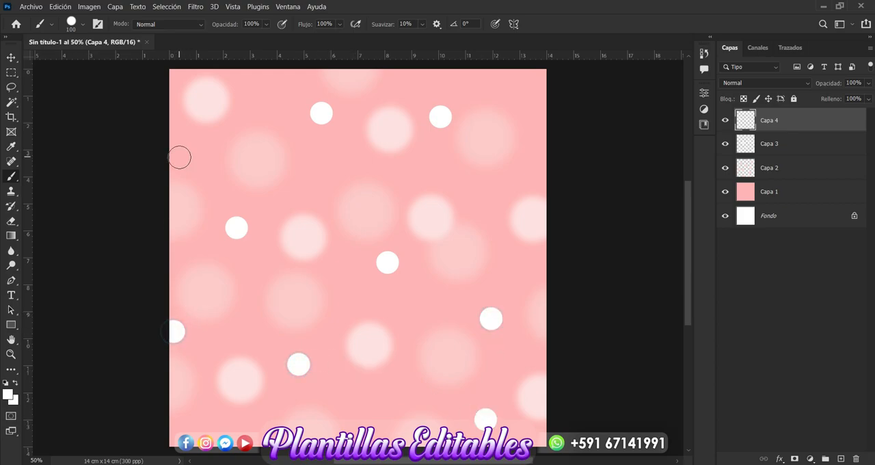
left_click(177, 140)
left_click(229, 432)
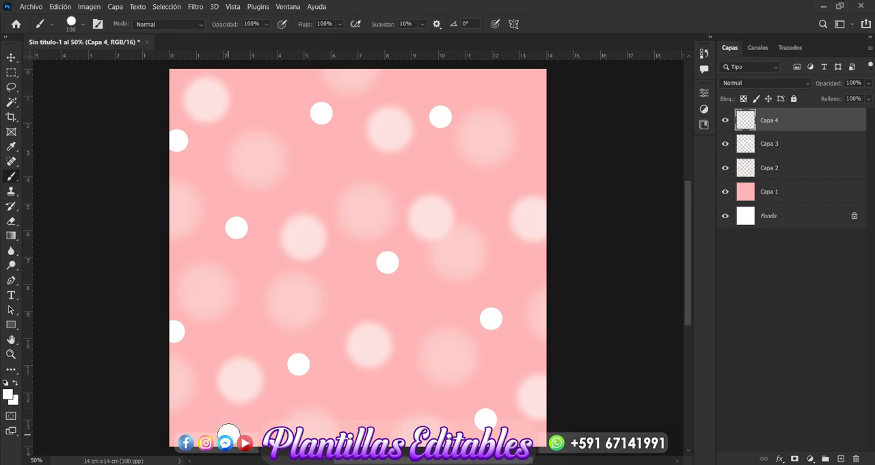
left_click(232, 77)
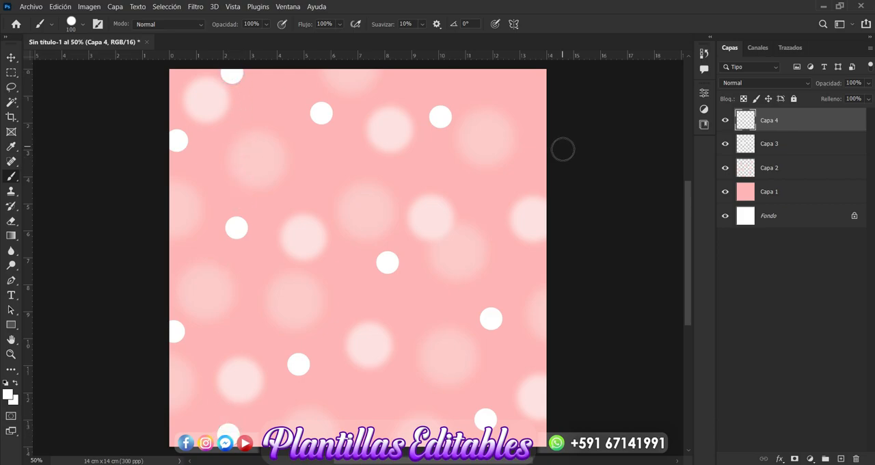
left_click(542, 169)
left_click(505, 76)
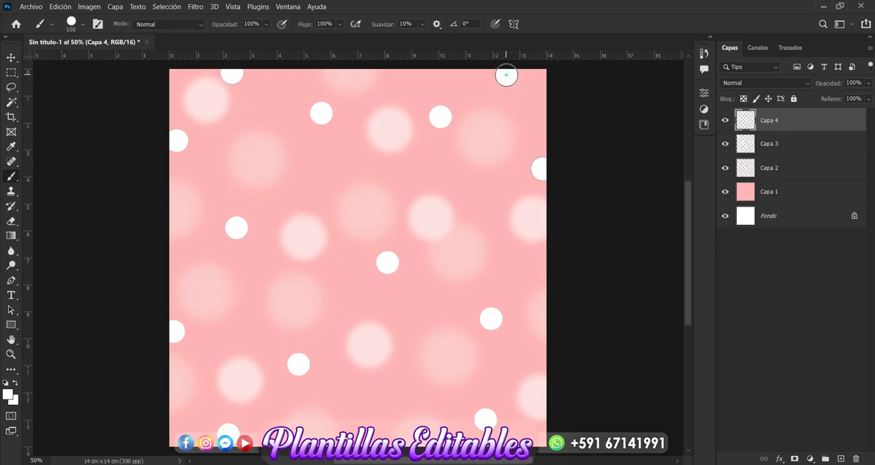
left_click(467, 216)
left_click(350, 198)
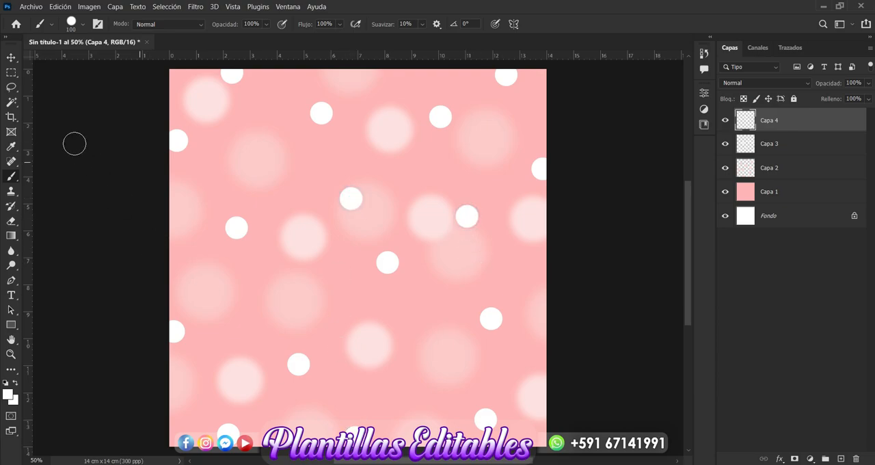
Step: Lower the opacity of the small white dots layer, Capa 4, to 83%
left_click(11, 58)
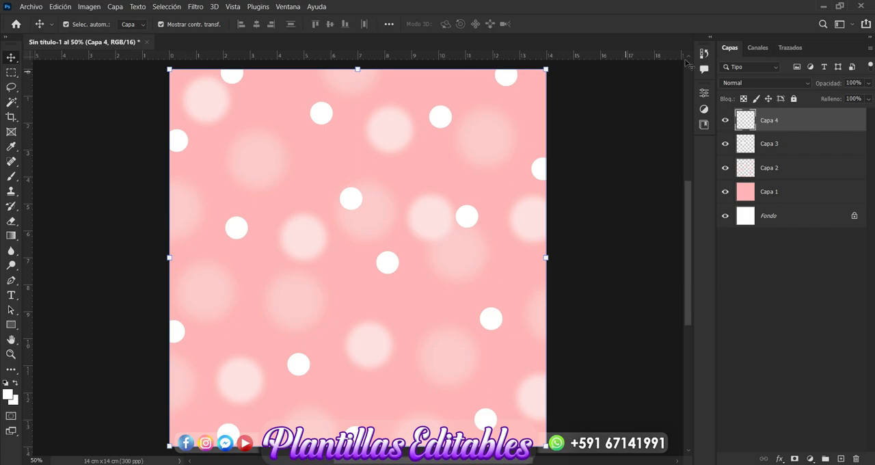
left_click(869, 83)
left_click_drag(865, 97, 859, 98)
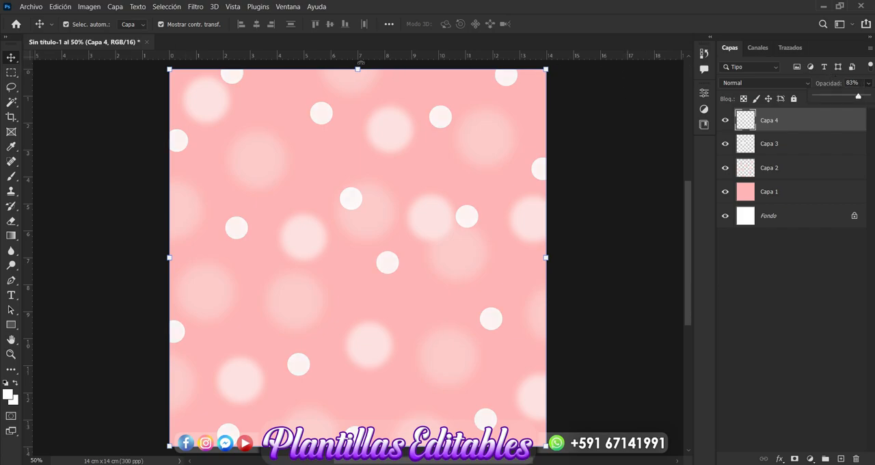
Step: Apply a Gaussian blur with a radius of 9.2 pixels to the small white dots on Capa 4
left_click(196, 7)
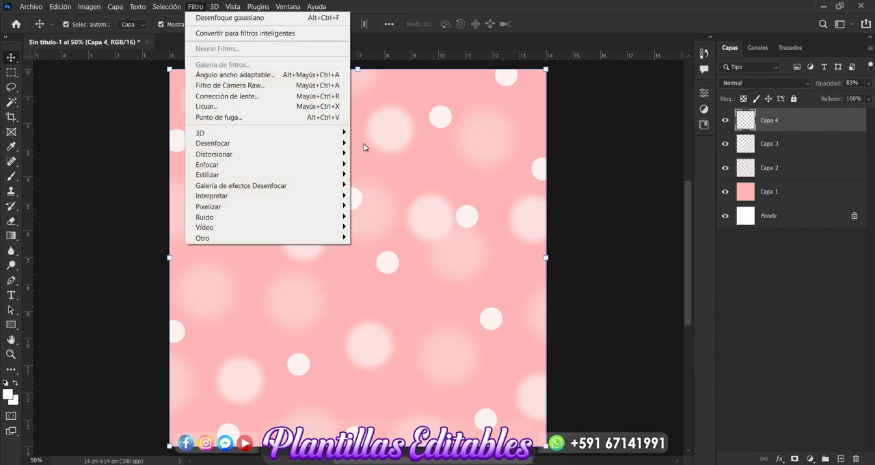
mouse_move(304, 146)
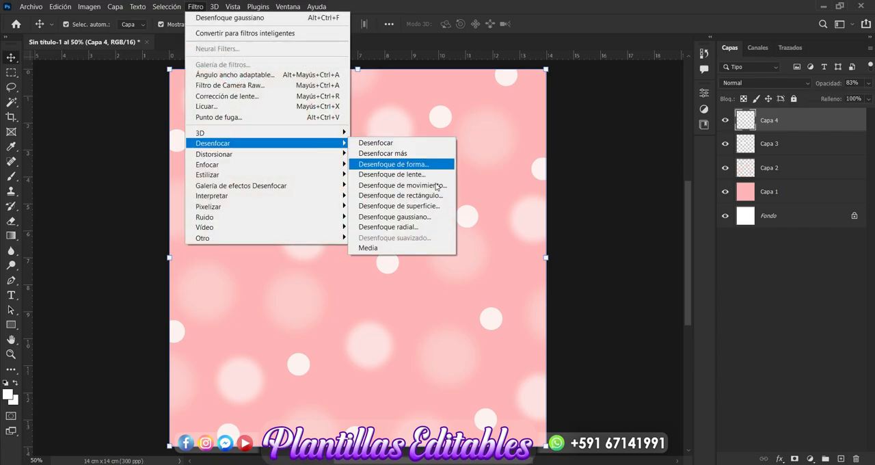
left_click(419, 218)
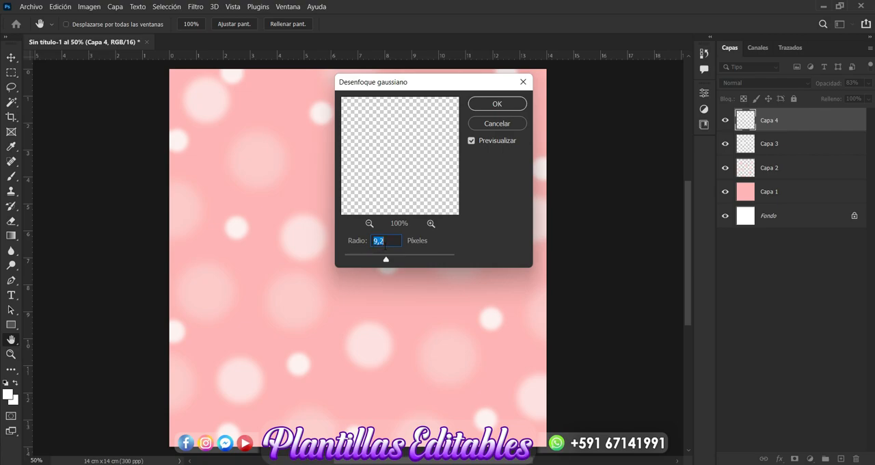
left_click(506, 104)
key("v")
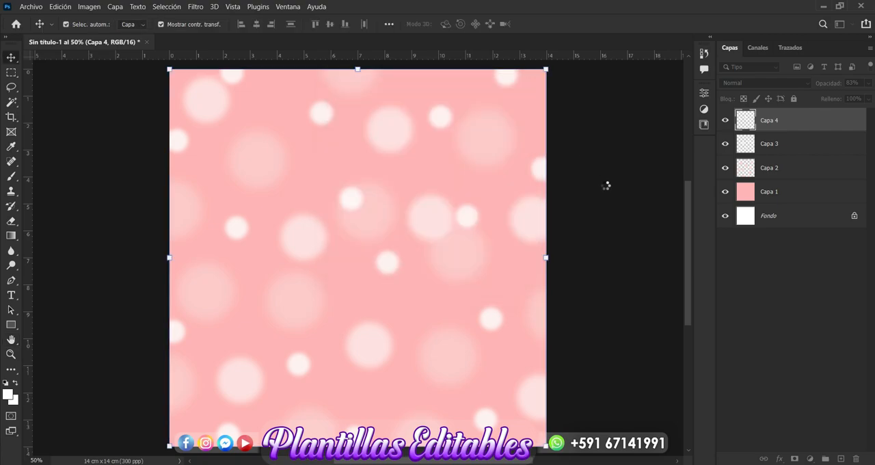
left_click(97, 112)
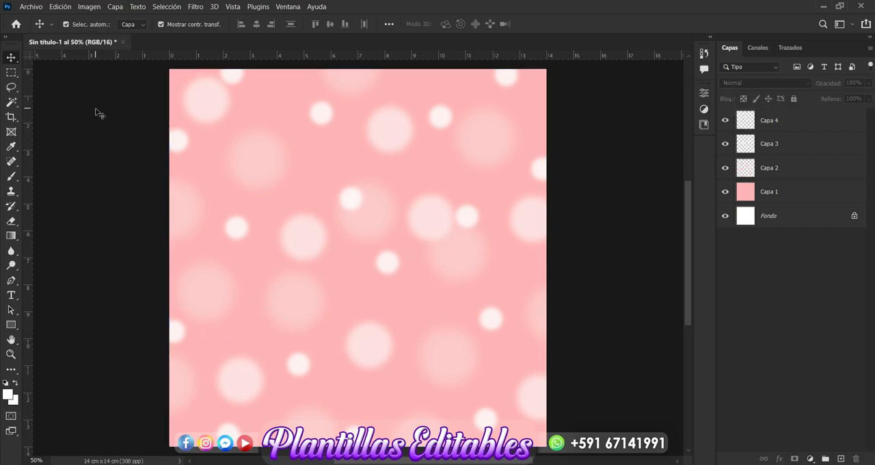
Step: Draw a white rectangle about 4.28 by 4.14 cm in the upper right area of the canvas
left_click(11, 326)
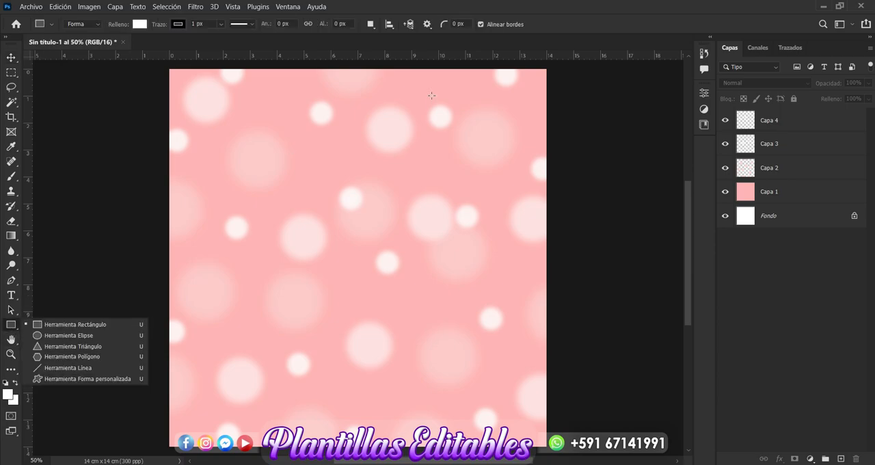
left_click_drag(402, 110, 517, 221)
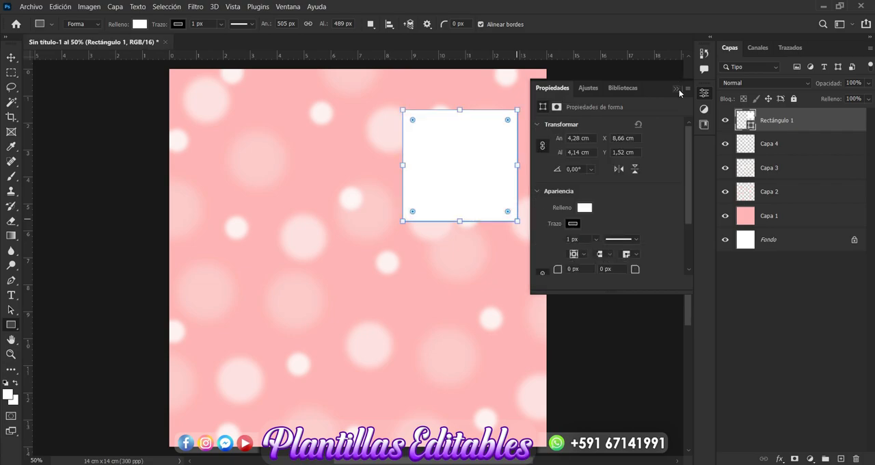
left_click(675, 90)
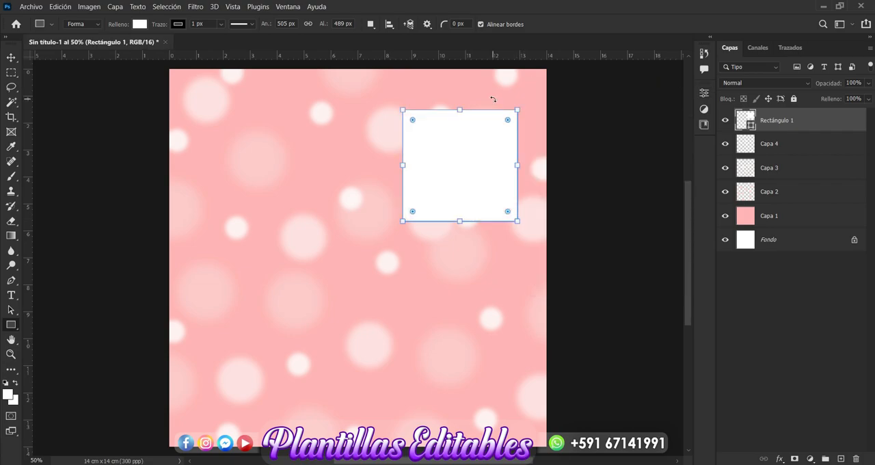
Step: Widen the white rectangle to about 112% and shift it down and left, closer to the canvas centre
left_click(11, 57)
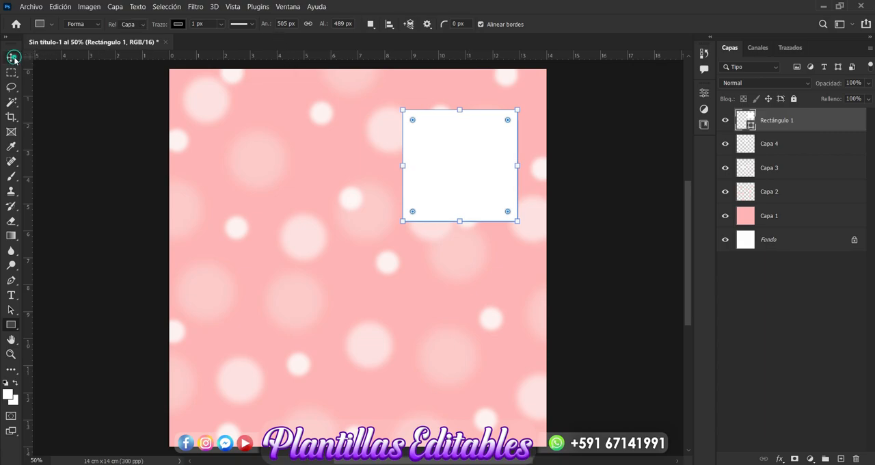
left_click_drag(463, 183, 455, 212)
left_click_drag(396, 193, 382, 197)
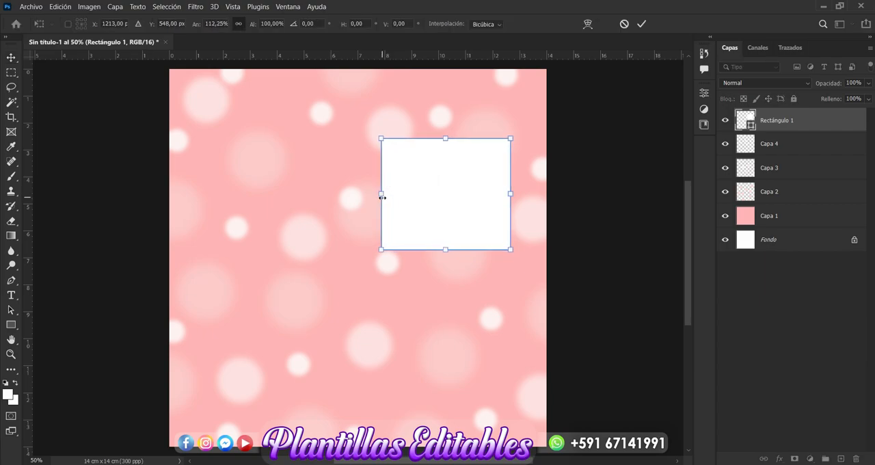
key("Return")
left_click_drag(444, 220, 430, 228)
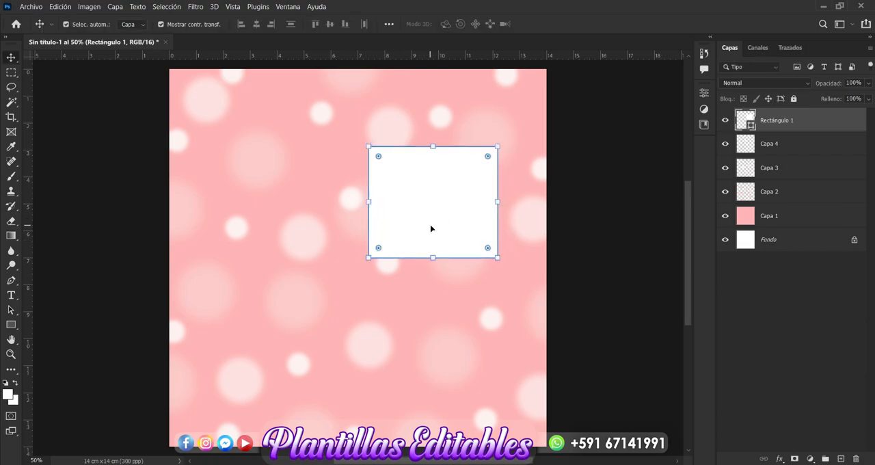
left_click(621, 151)
Step: Remove the stroke from the white rectangle so it has no outline
left_click(448, 194)
left_click(11, 326)
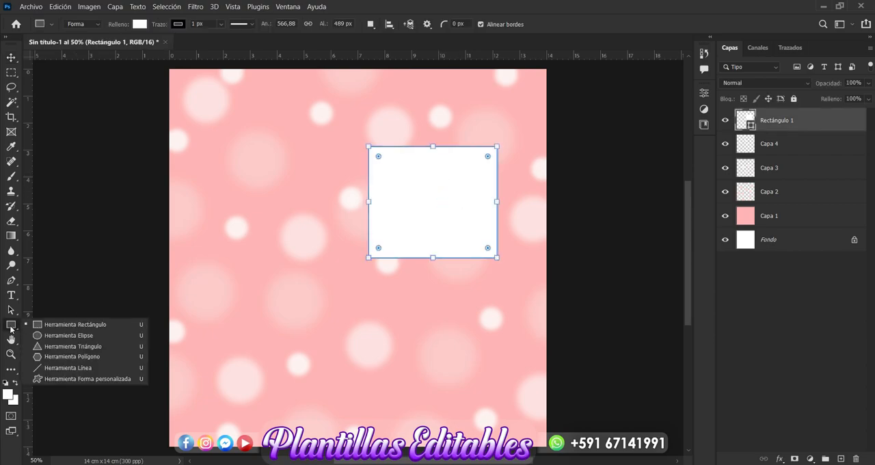
left_click(178, 25)
left_click(112, 50)
Step: Scale the white rectangle up to about 106% and tilt it slightly clockwise
left_click(11, 57)
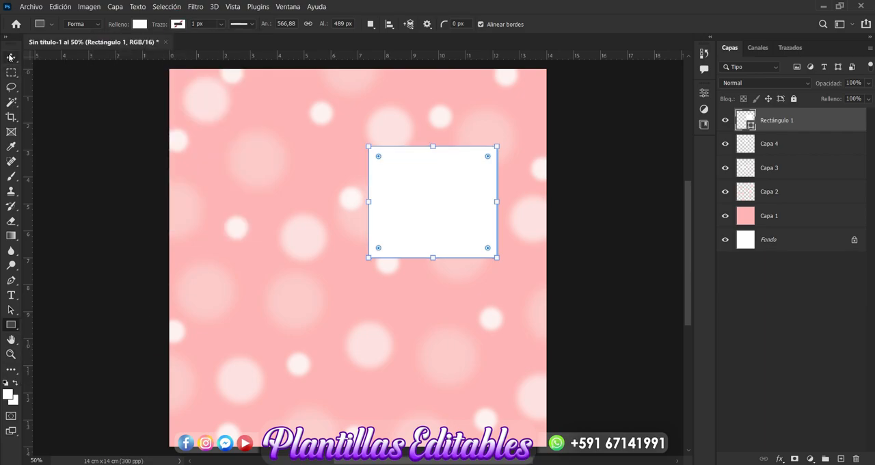
left_click(11, 57)
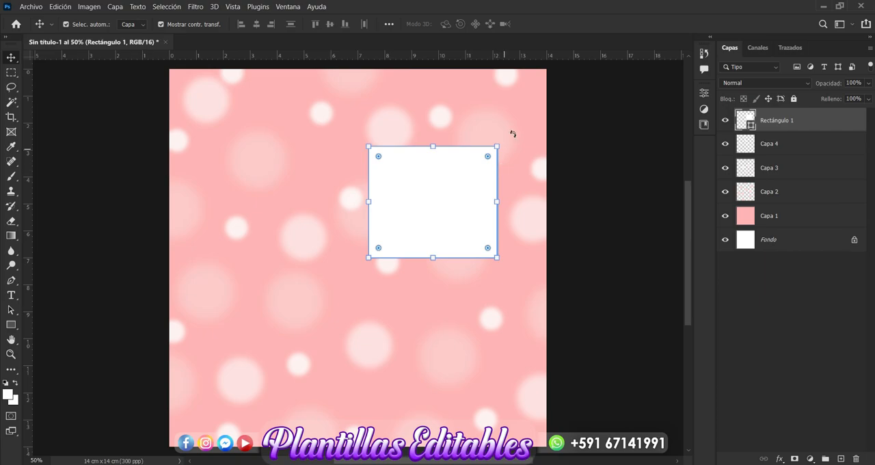
left_click_drag(368, 258, 360, 264)
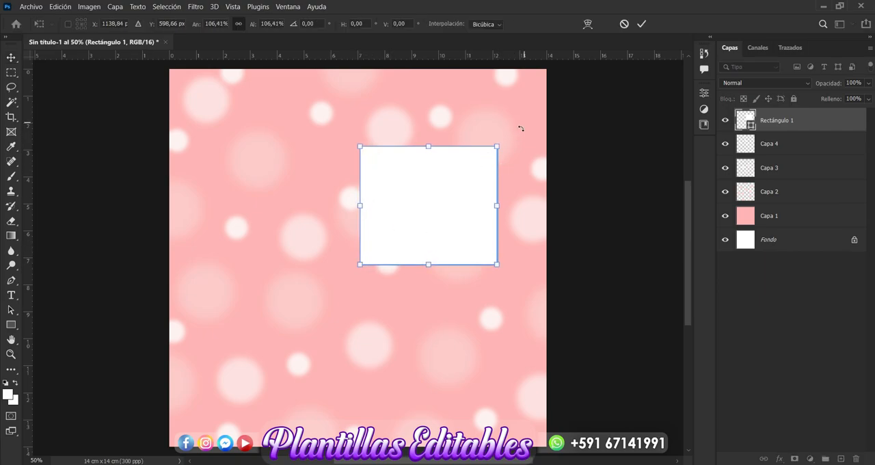
left_click_drag(515, 133, 530, 153)
key("Return")
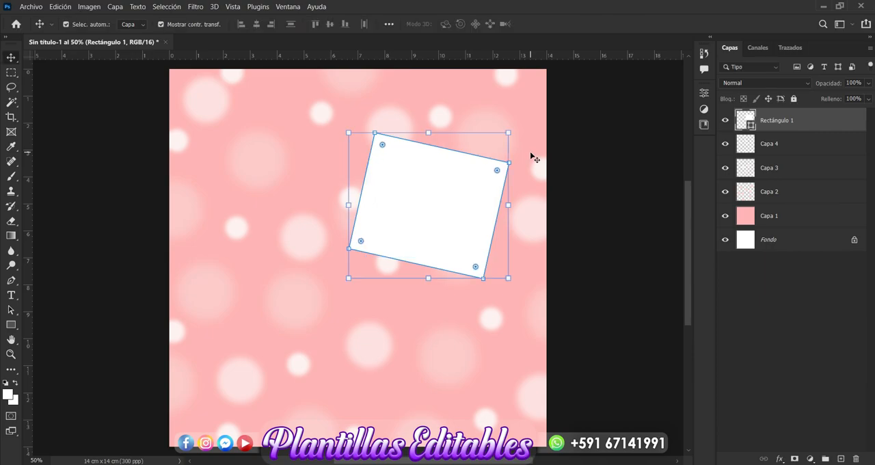
left_click(780, 458)
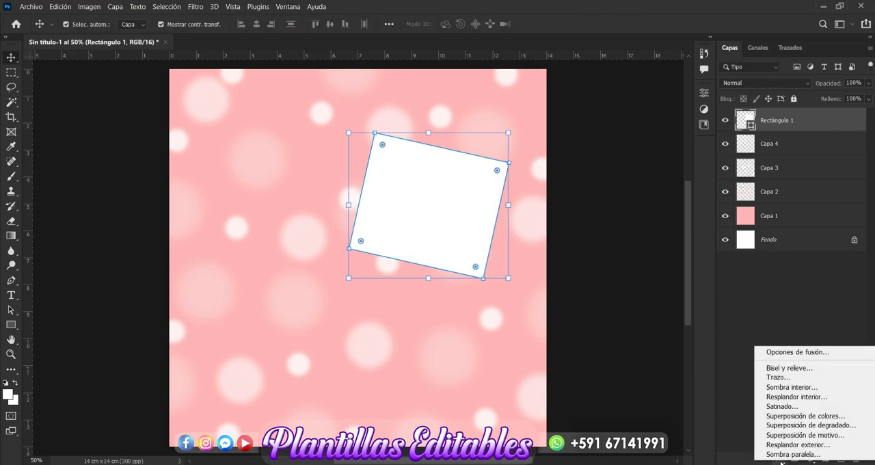
left_click(793, 380)
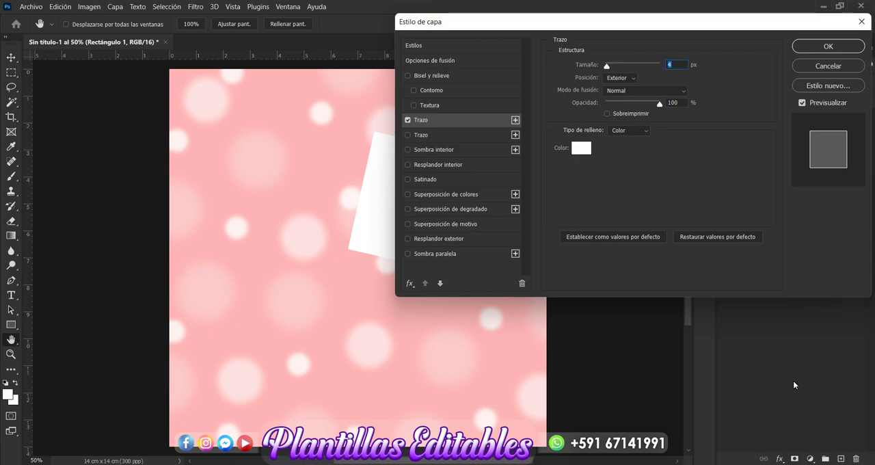
left_click(584, 149)
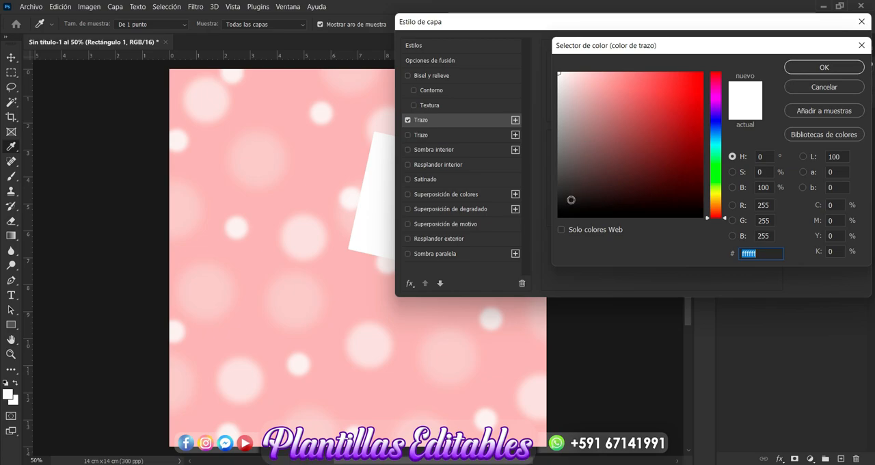
left_click(799, 68)
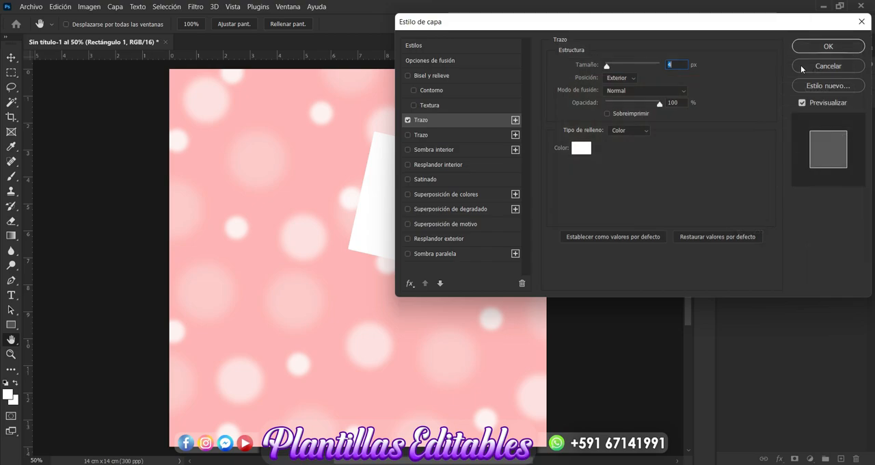
left_click_drag(814, 25, 656, 64)
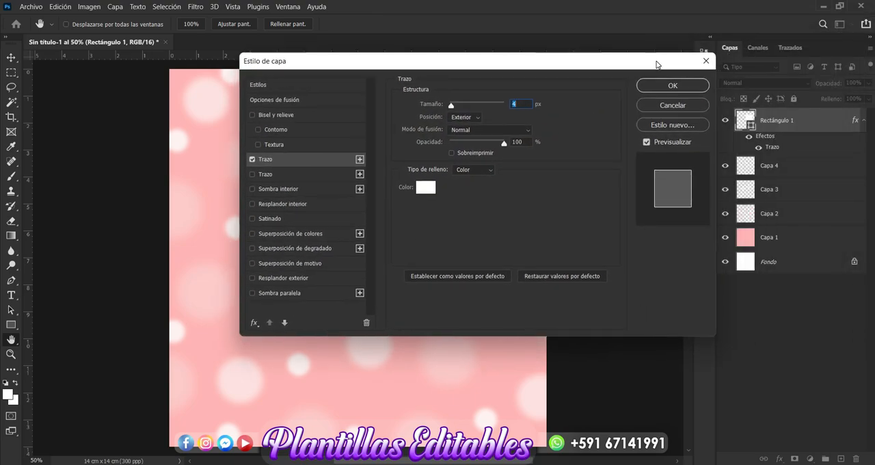
left_click(679, 106)
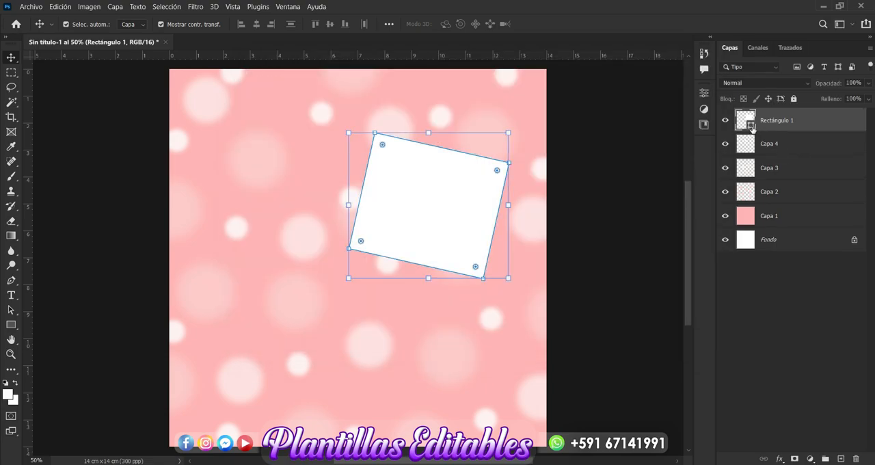
Step: Change the fill colour of the tilted rectangle, Rectángulo 1, to black 000000
double_click(751, 127)
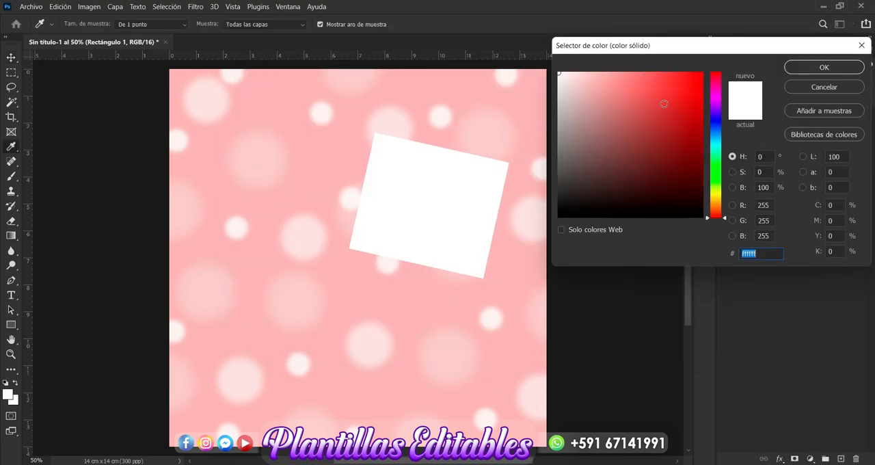
left_click(591, 90)
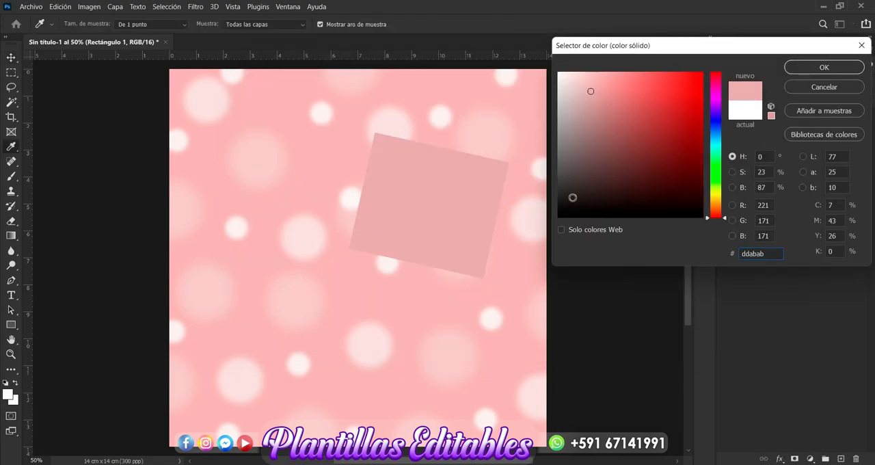
left_click_drag(572, 197, 538, 258)
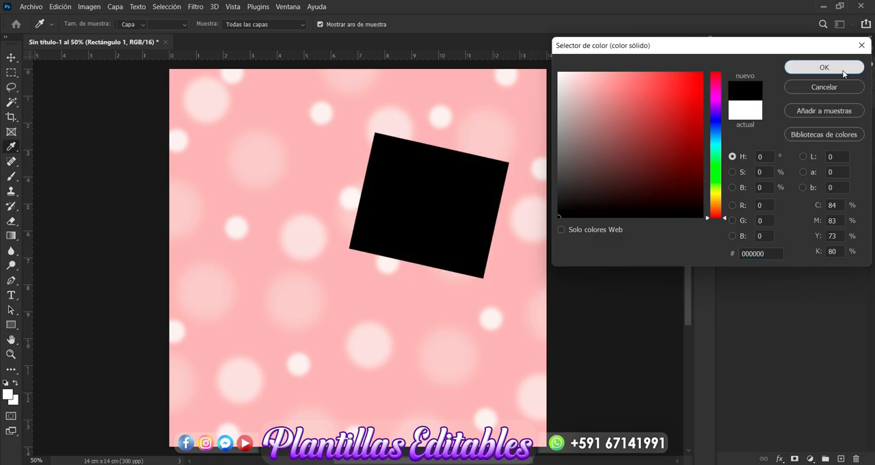
left_click(844, 72)
Step: Add a white stroke layer style to the black rectangle, 29 px wide and positioned inside (Interior)
left_click(778, 459)
left_click(785, 374)
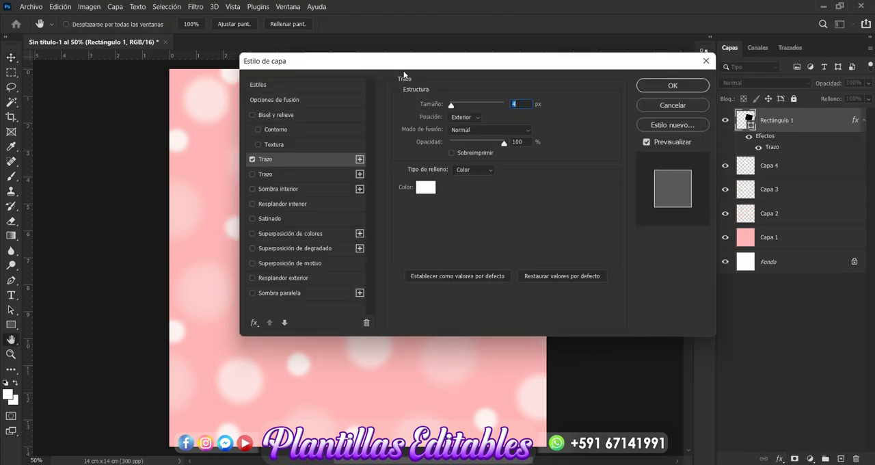
left_click_drag(404, 68, 656, 56)
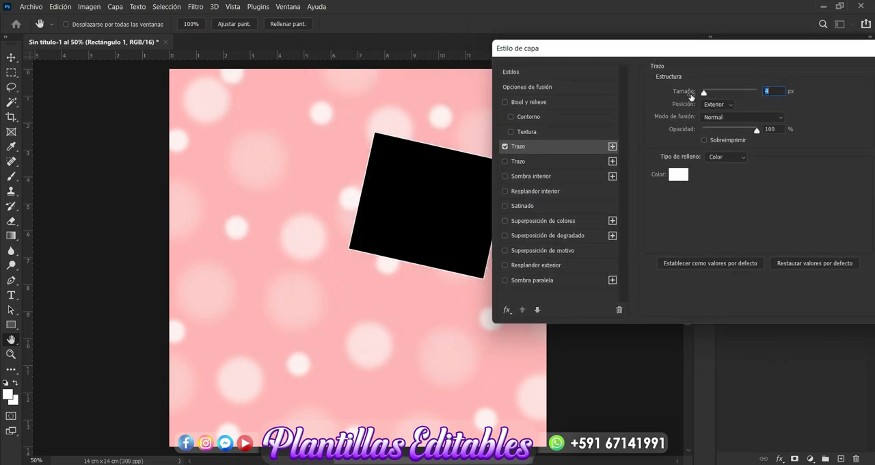
left_click_drag(701, 93, 712, 94)
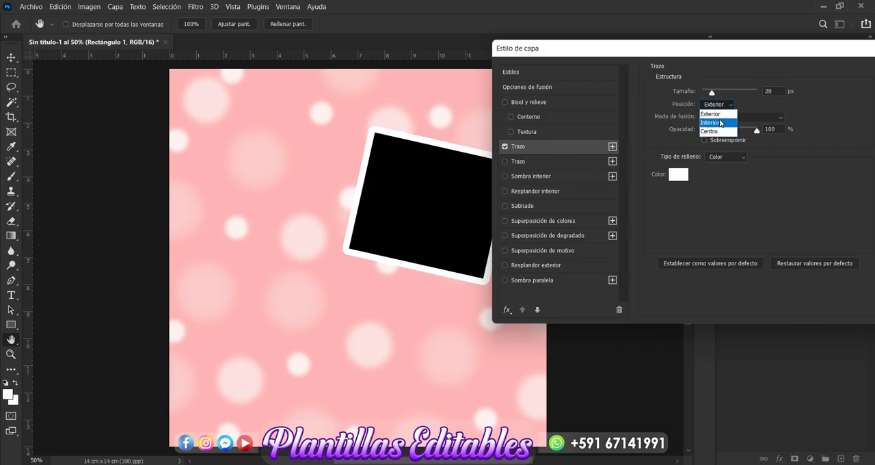
left_click(719, 123)
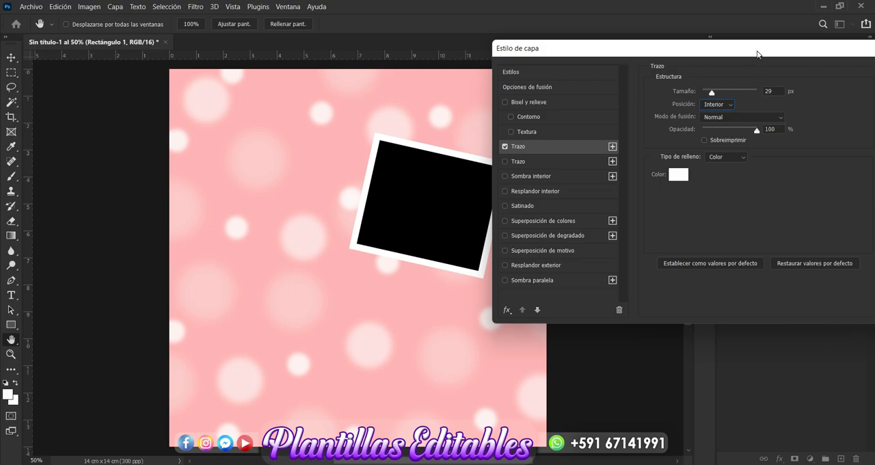
left_click_drag(757, 54, 537, 110)
left_click(687, 130)
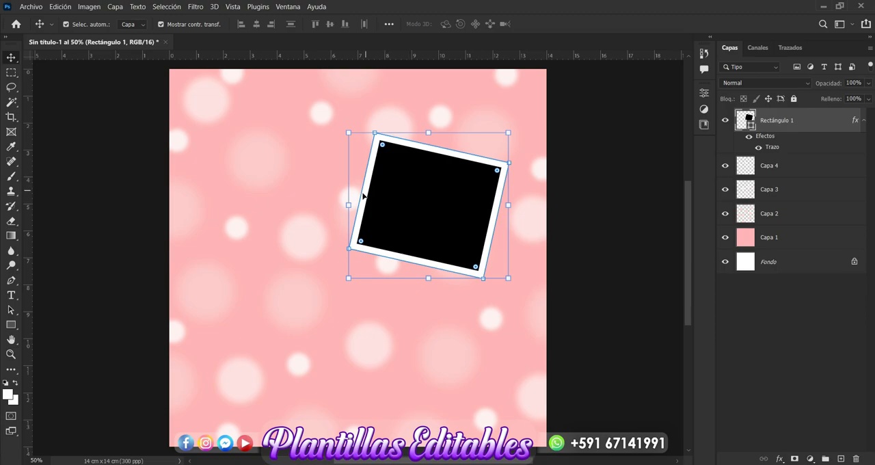
Step: Enlarge the framed black rectangle to about 108%, duplicate it and place the copy below the original
left_click_drag(349, 205, 336, 207)
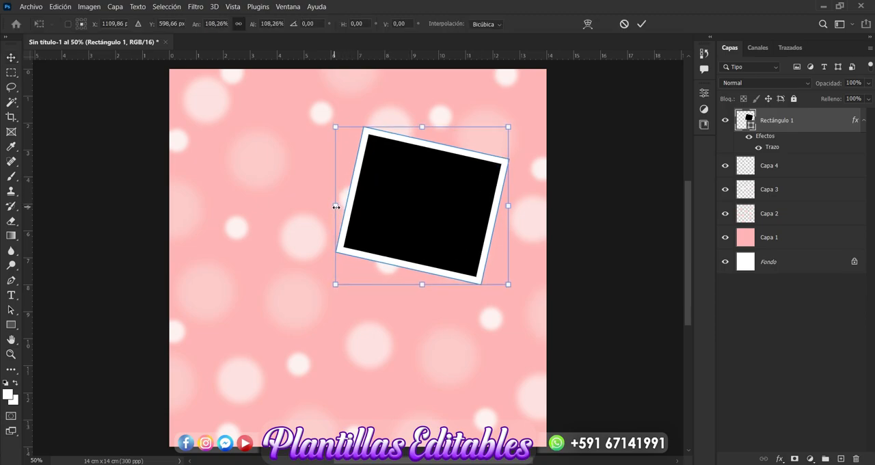
key("Return")
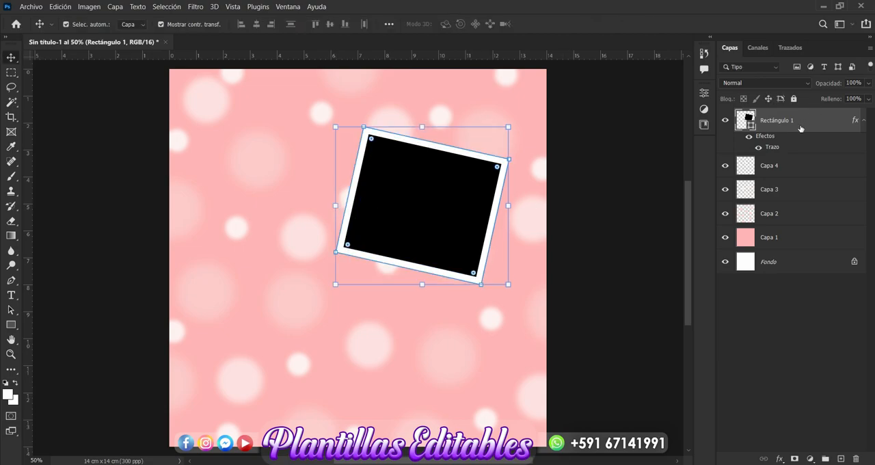
key("ctrl+j")
left_click_drag(425, 227, 412, 342)
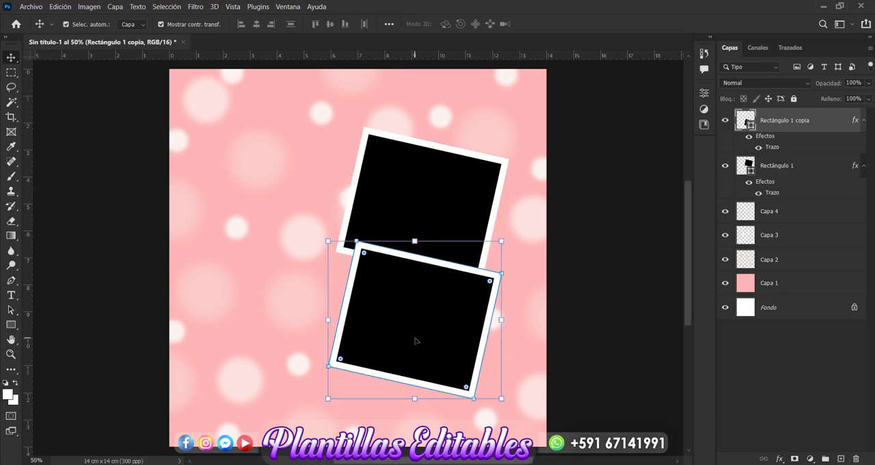
Step: Rotate the lower frame about 31° counter-clockwise and shift it slightly so it overlaps the upper frame's lower corner
left_click_drag(511, 233, 447, 205)
left_click_drag(450, 291, 457, 300)
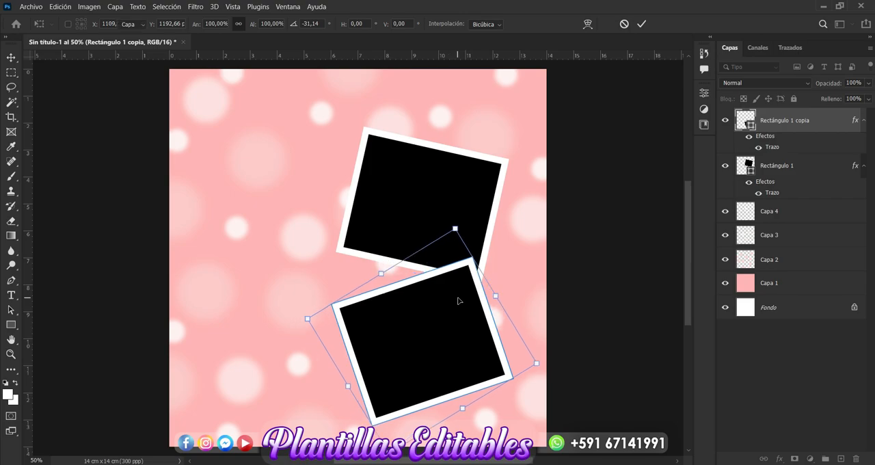
key("Return")
left_click(585, 232)
Step: Nudge the upper black frame, Rectángulo 1, about 0.5 cm to the right and deselect it
left_click(437, 202)
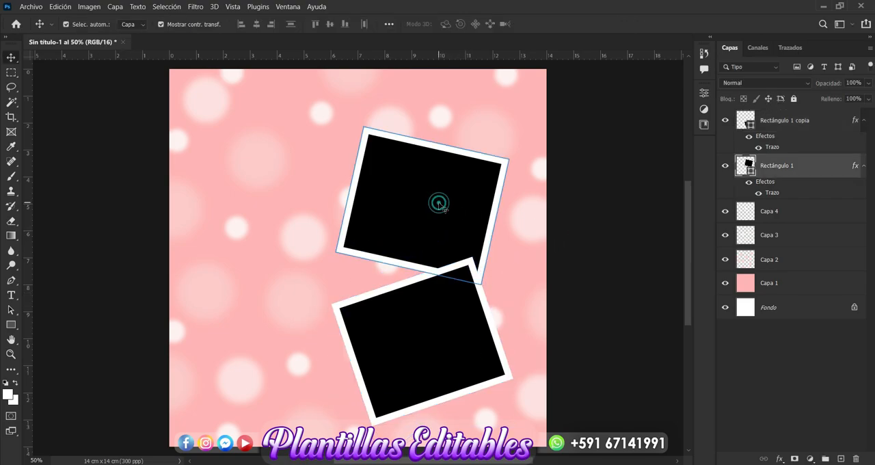
key("Right")
key("Right")
key("Right")
key("Right")
key("Right")
key("Right")
key("Right")
key("Right")
key("Right")
key("Right")
key("Right")
key("Right")
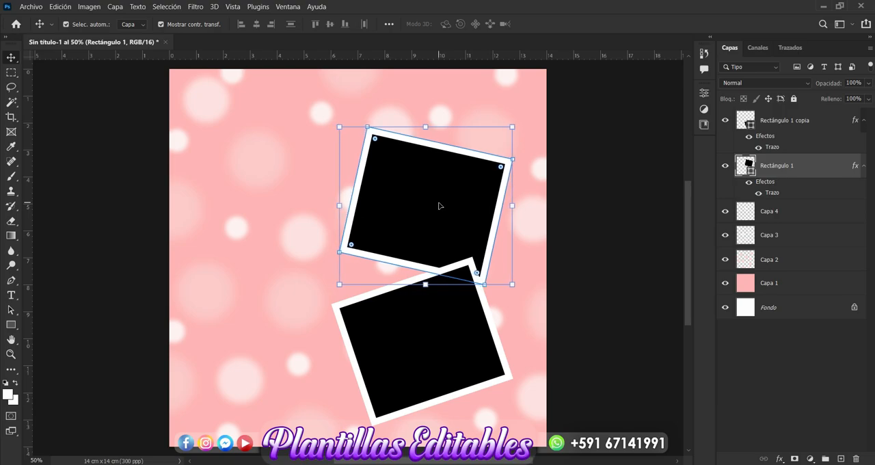
key("Right")
key("Right")
key("Right")
key("Right")
key("Right")
key("Right")
key("Right")
key("Right")
key("Right")
key("Right")
key("Right")
key("Right")
key("Right")
key("Right")
key("Right")
key("Right")
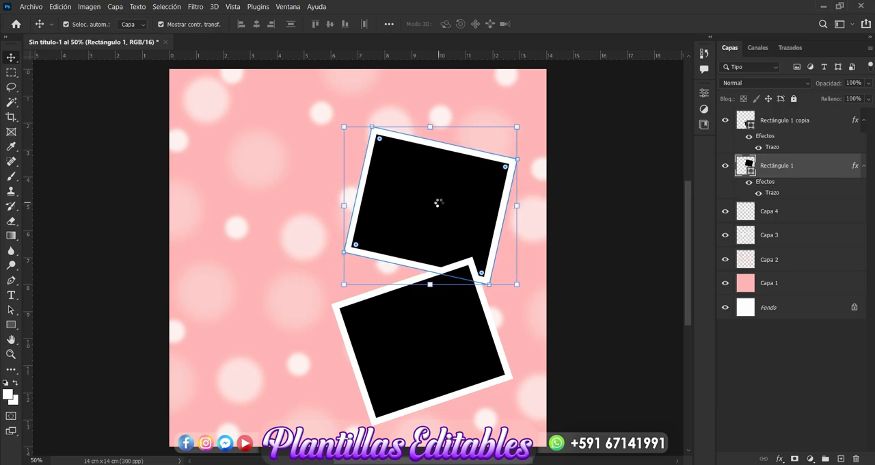
key("Right")
key("Right")
key("Right")
key("Right")
key("Right")
key("Right")
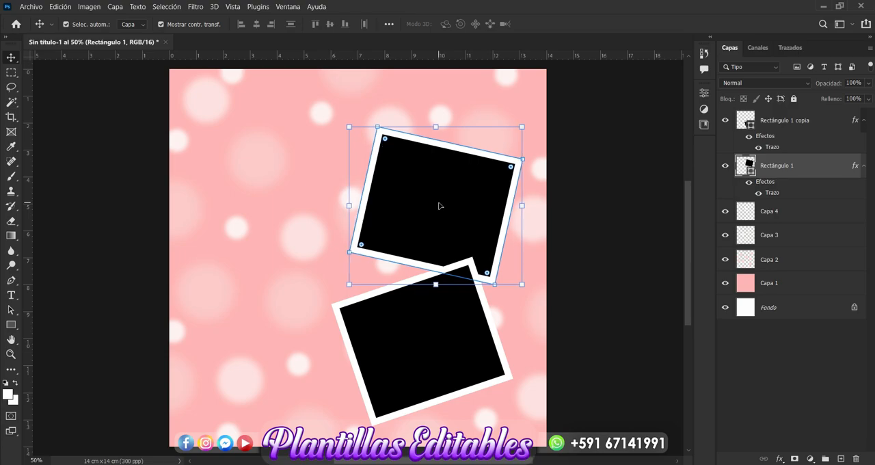
left_click(611, 182)
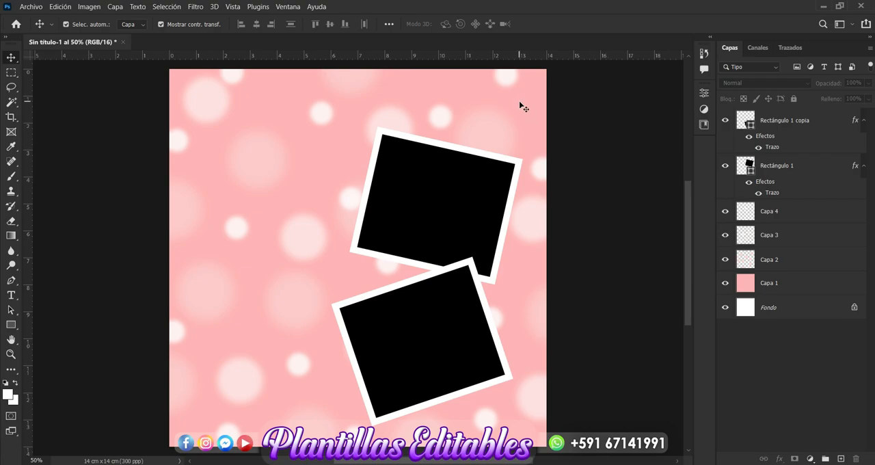
Step: Place the photo 20201223_125648 from the IMAGENES > img folder as an embedded element
left_click(31, 8)
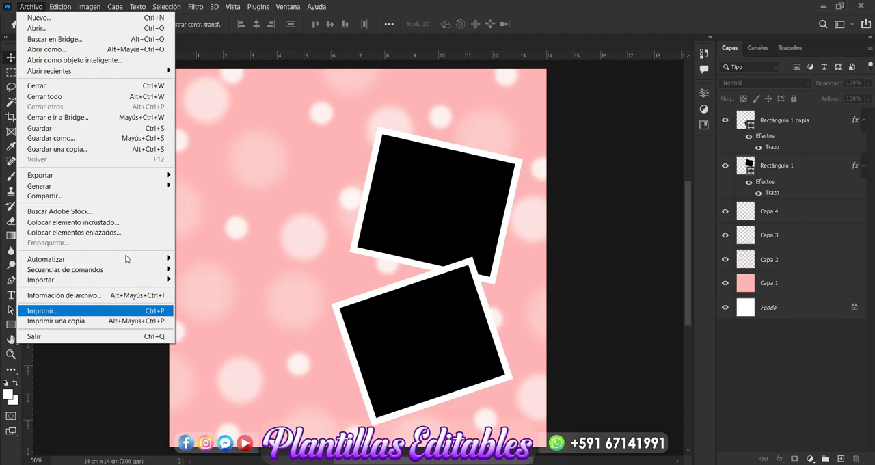
left_click(104, 222)
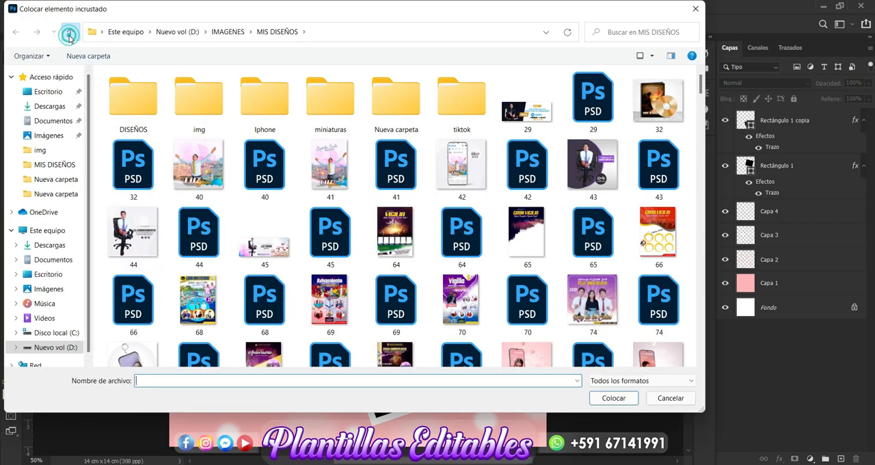
left_click(69, 32)
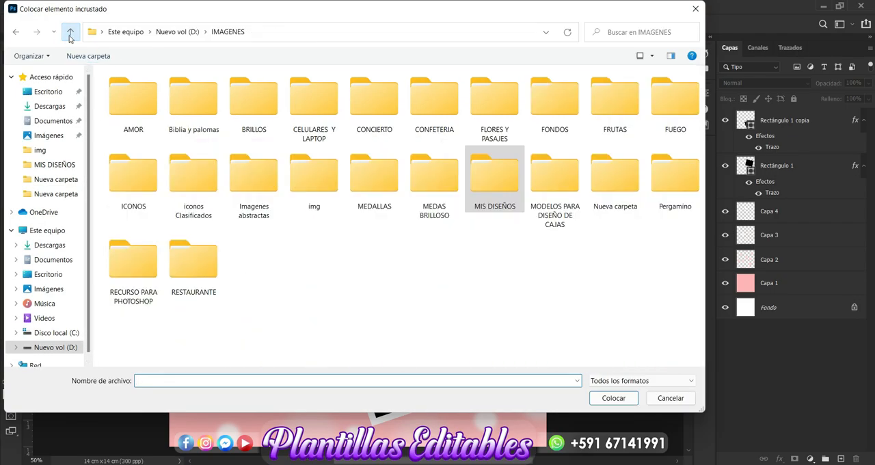
double_click(299, 197)
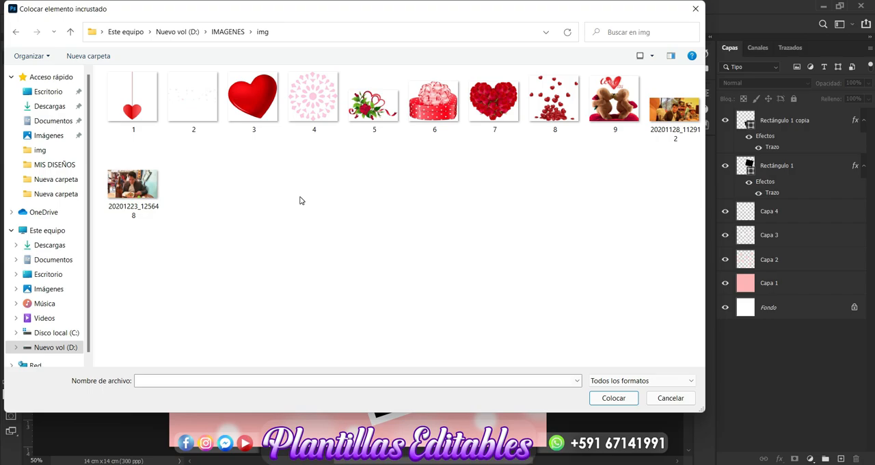
left_click(144, 201)
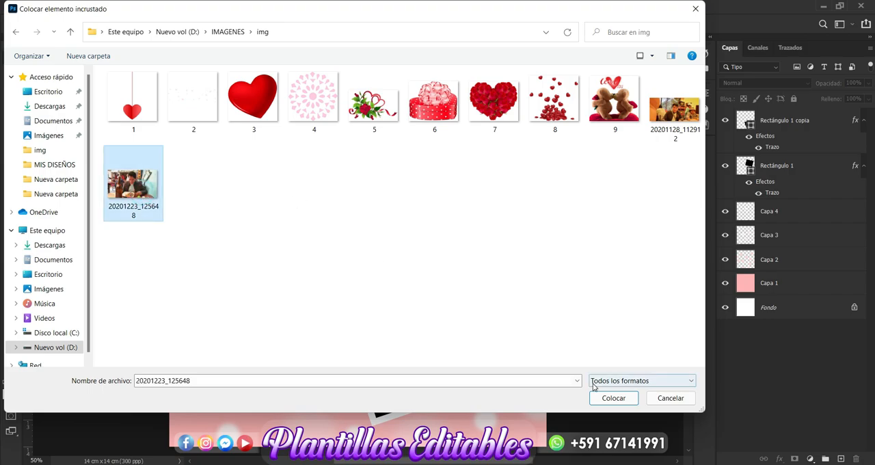
left_click(613, 399)
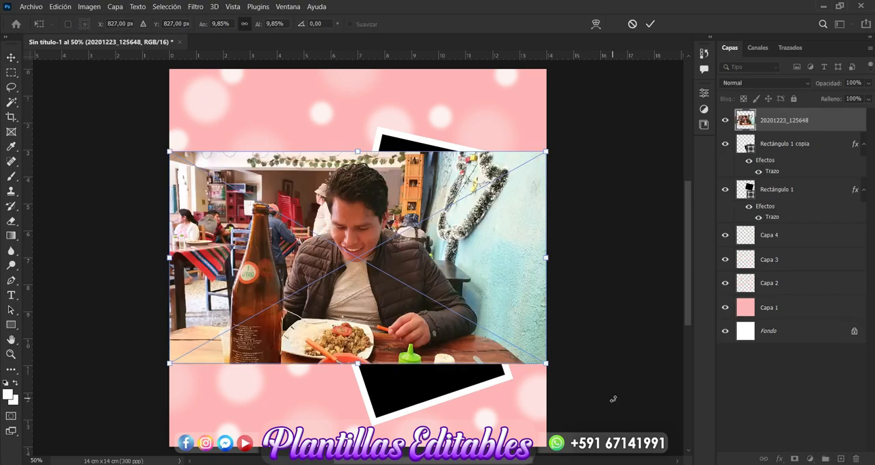
key("Return")
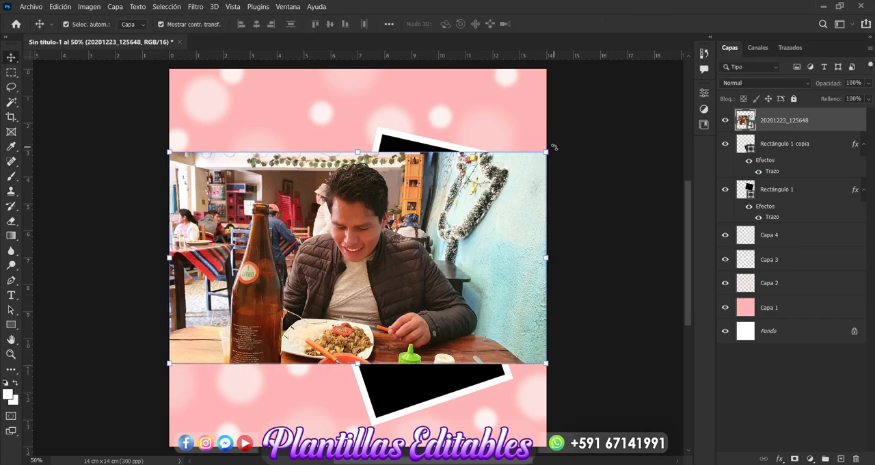
Step: Scale the placed photo to about 6.75%, rotate it about 12.3° clockwise and position it over the upper frame
left_click_drag(555, 146, 464, 224)
left_click_drag(400, 266, 512, 223)
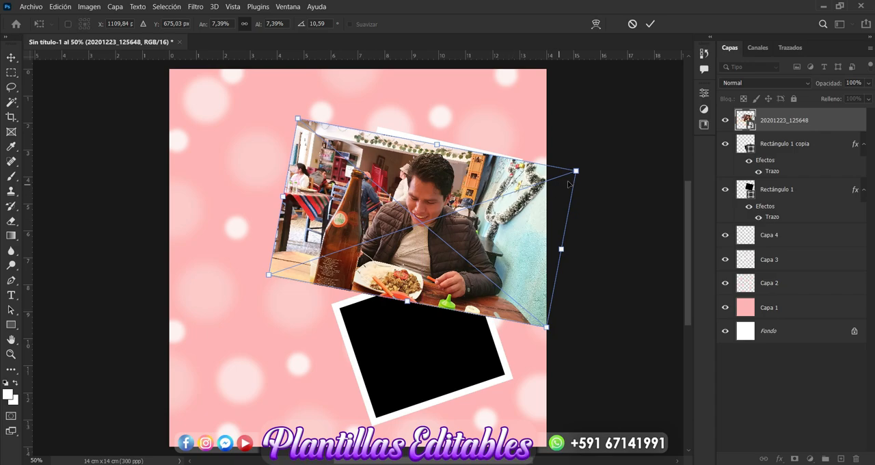
left_click_drag(575, 171, 552, 189)
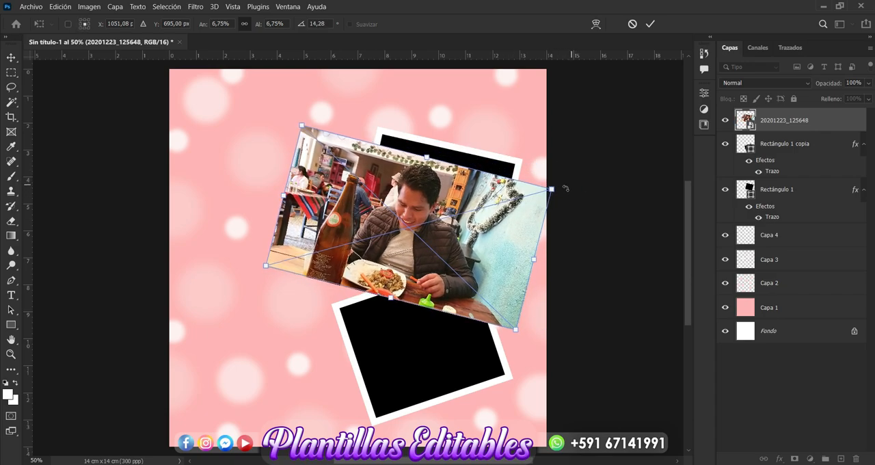
left_click_drag(511, 226, 516, 208)
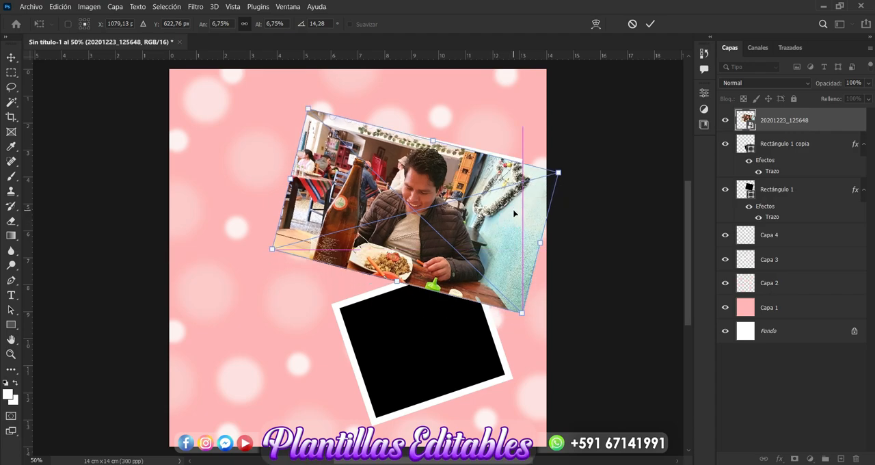
left_click_drag(570, 172, 560, 166)
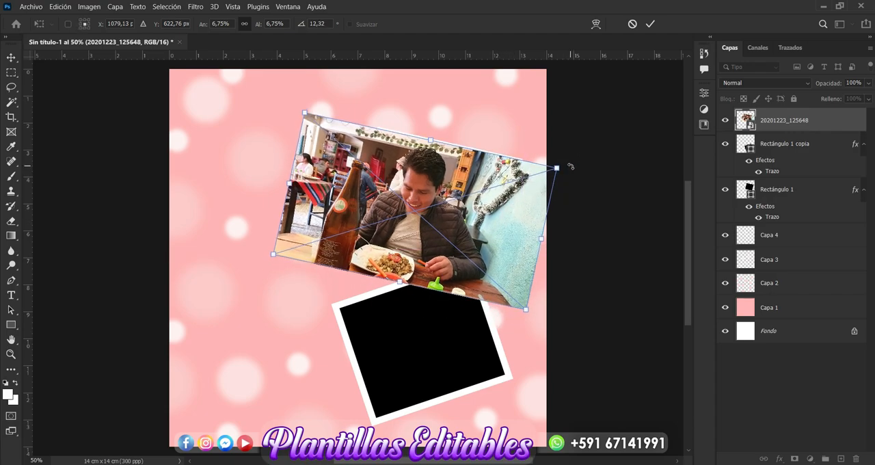
key("Return")
Step: Move the photo's layer directly above Rectángulo 1, clip it to that frame and shift it slightly right and down inside it
left_click_drag(791, 126, 783, 168)
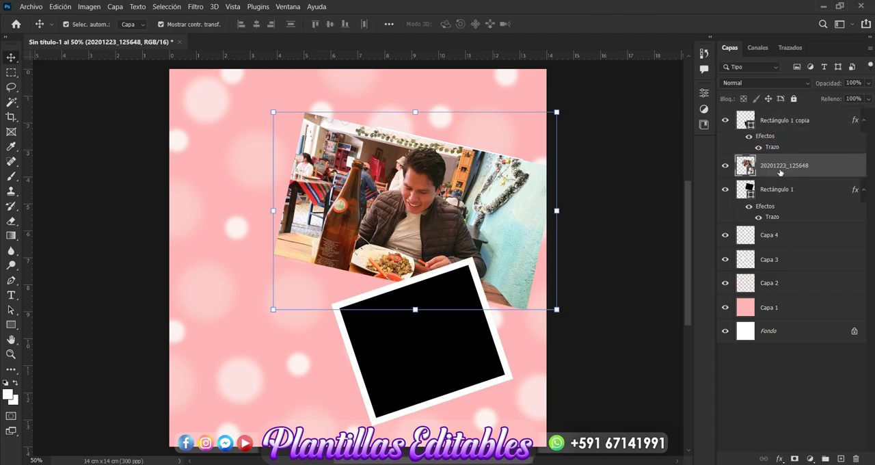
right_click(778, 172)
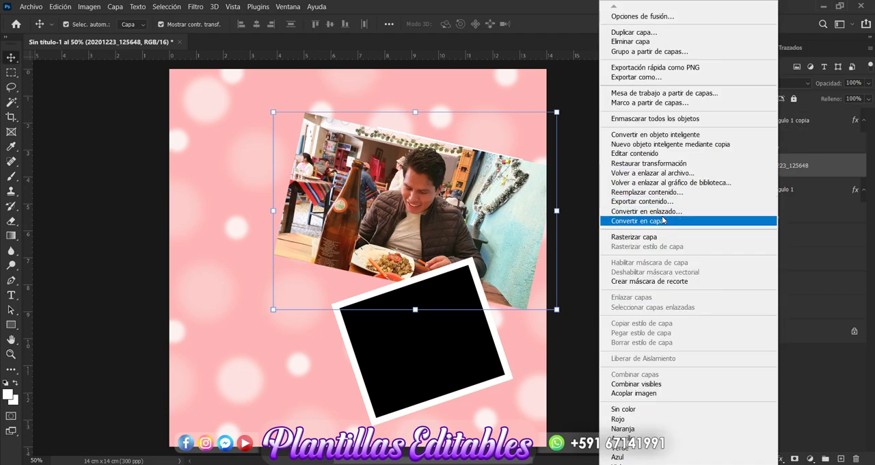
left_click(631, 282)
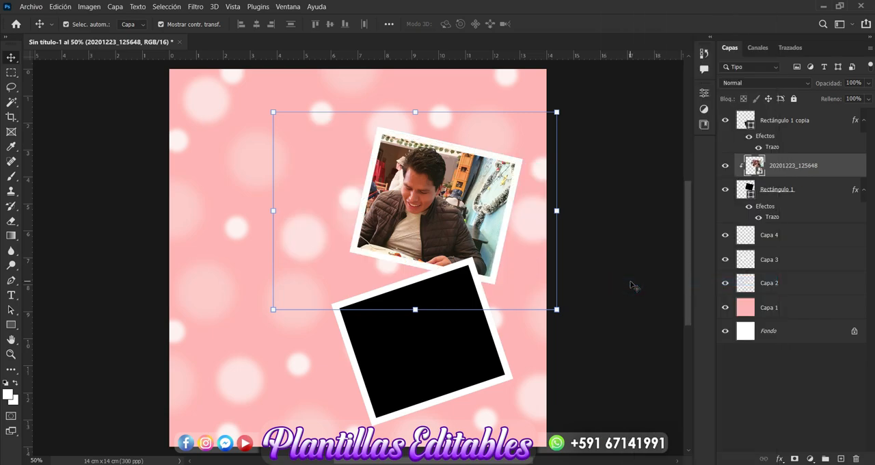
left_click_drag(449, 220, 461, 223)
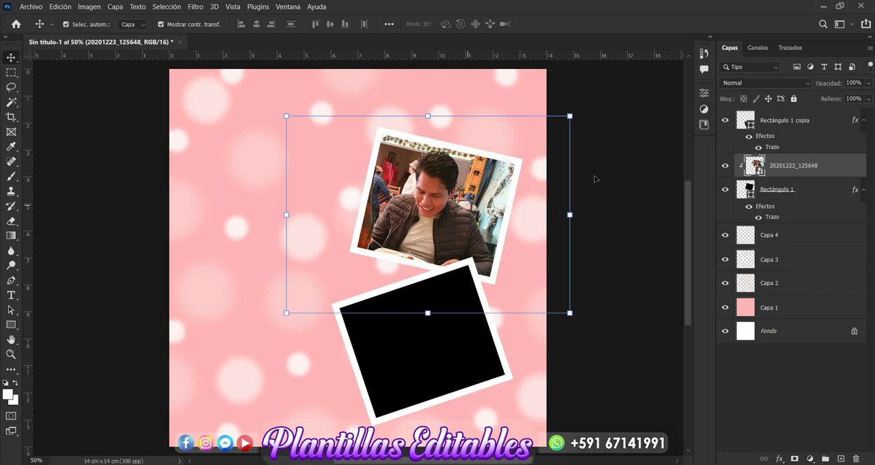
left_click(615, 175)
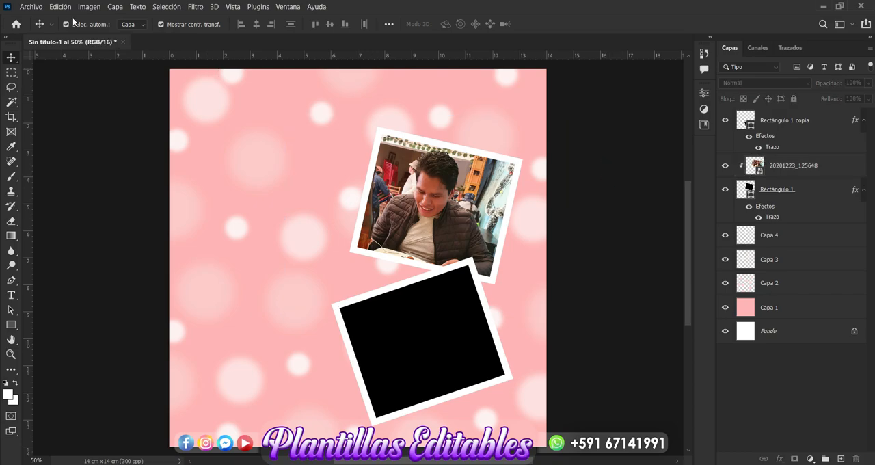
Step: Place the photo 20201128_112912 from the same img folder as an embedded element
left_click(31, 8)
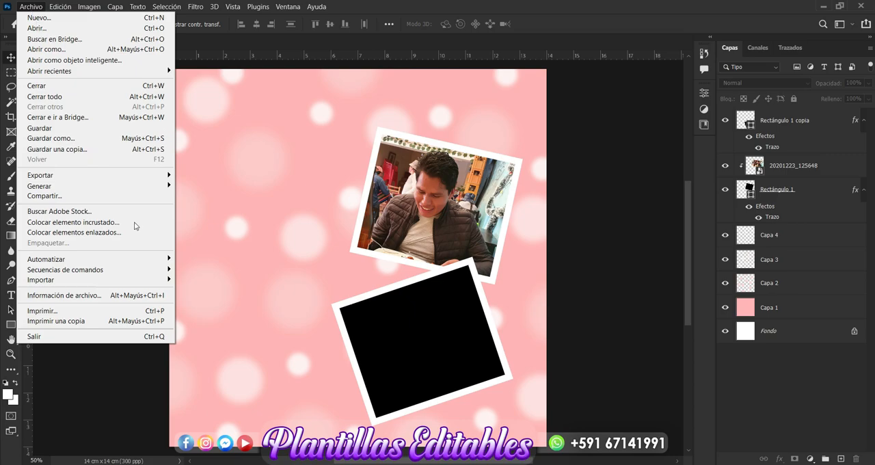
left_click(120, 226)
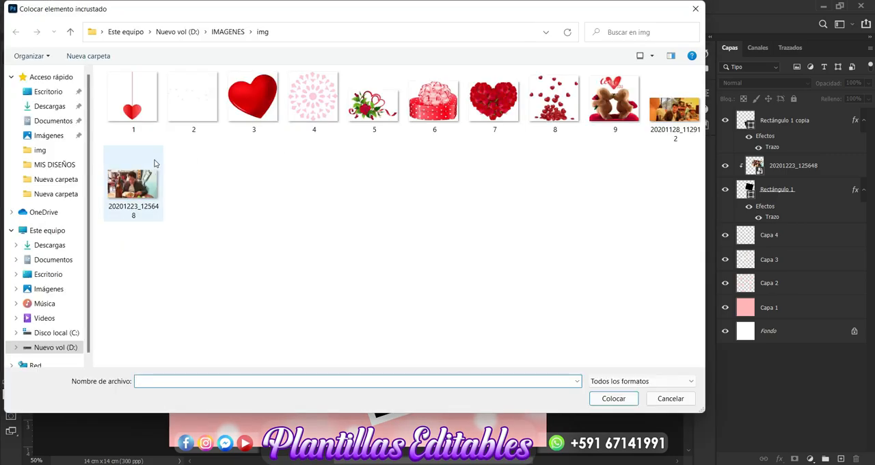
left_click(671, 115)
left_click(613, 397)
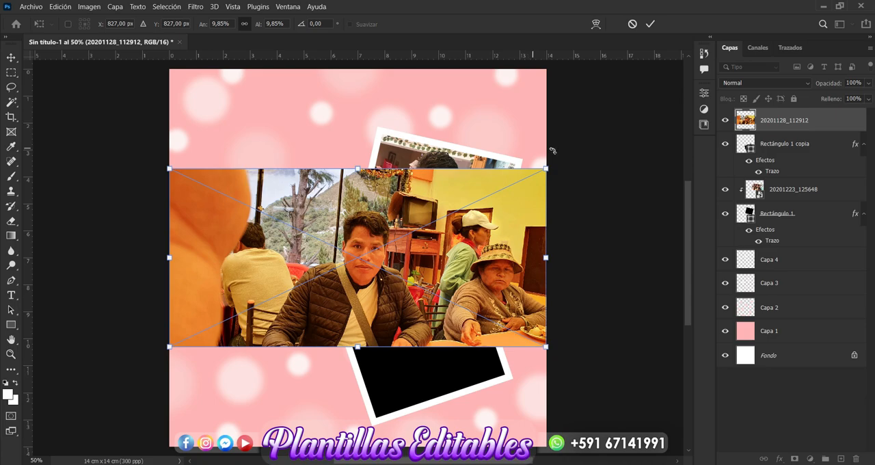
Step: Rotate the second photo about 16° counter-clockwise and move it toward the lower frame
left_click_drag(559, 159, 527, 114)
left_click_drag(432, 241, 455, 265)
key("Return")
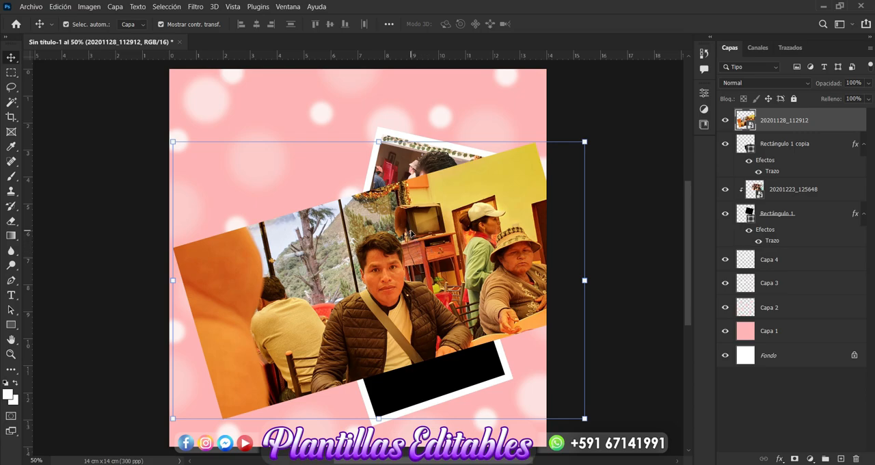
Step: Apply a Color Balance to the second photo, shifting midtones toward blue and setting highlights to 0, +18, +46
key("ctrl+b")
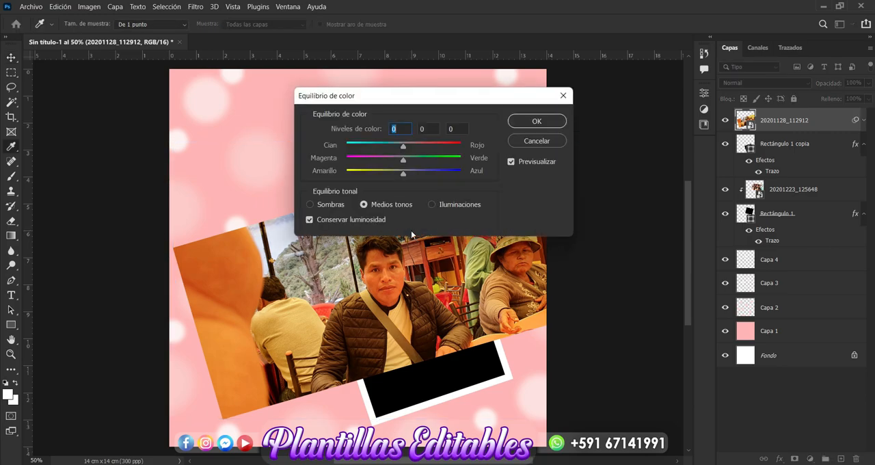
left_click_drag(403, 173, 412, 176)
left_click(432, 205)
mouse_move(403, 174)
left_mouse_down()
mouse_move(432, 176)
mouse_move(404, 163)
left_mouse_up()
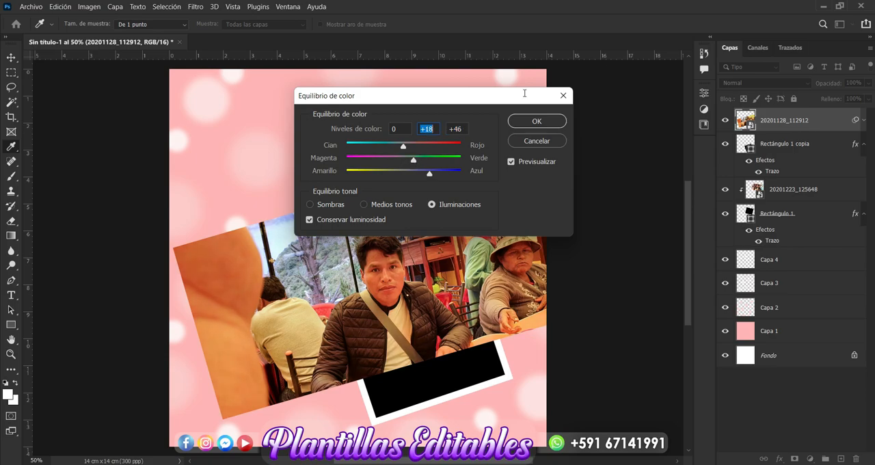
left_click(547, 121)
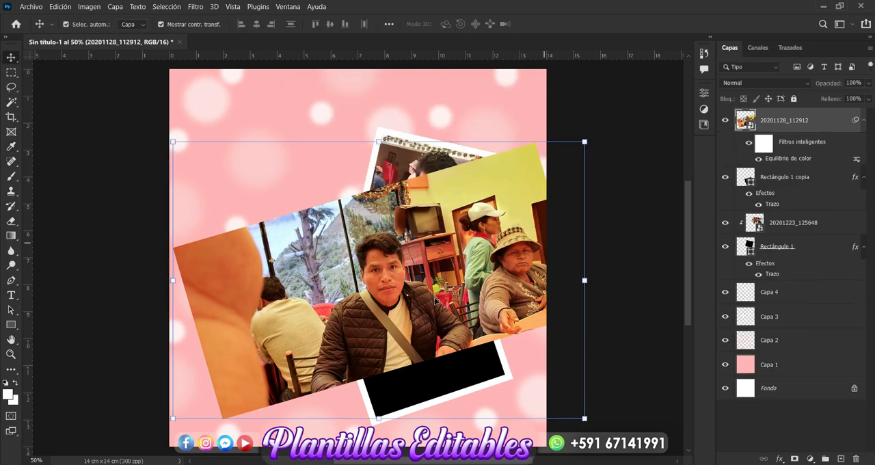
Step: Scale the second photo to about 8.20% and position it over the lower frame
left_click_drag(436, 299, 467, 333)
left_click(615, 176)
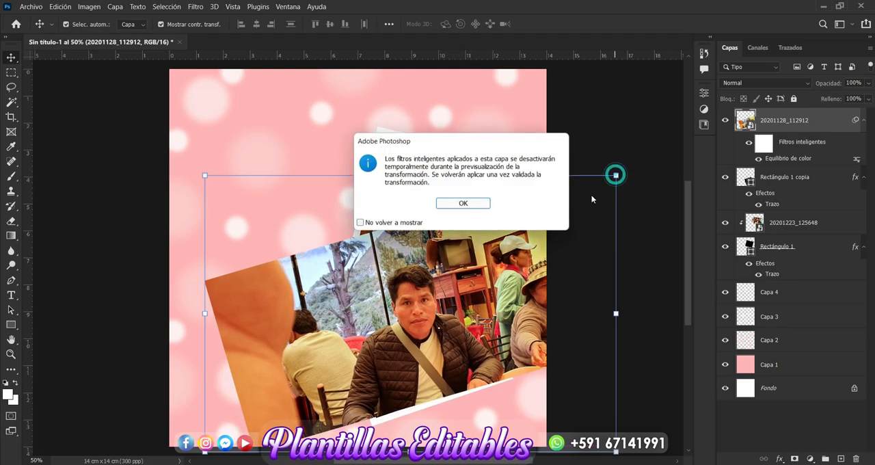
left_click(463, 205)
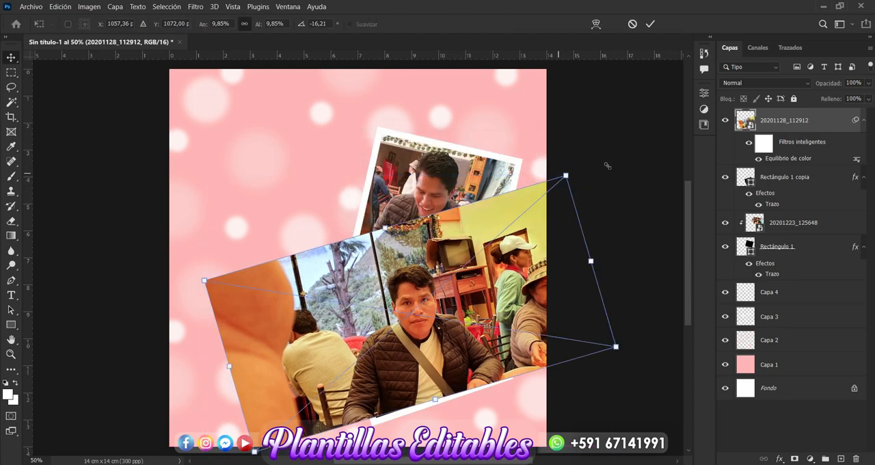
left_click_drag(566, 176, 514, 217)
left_click_drag(429, 299, 460, 307)
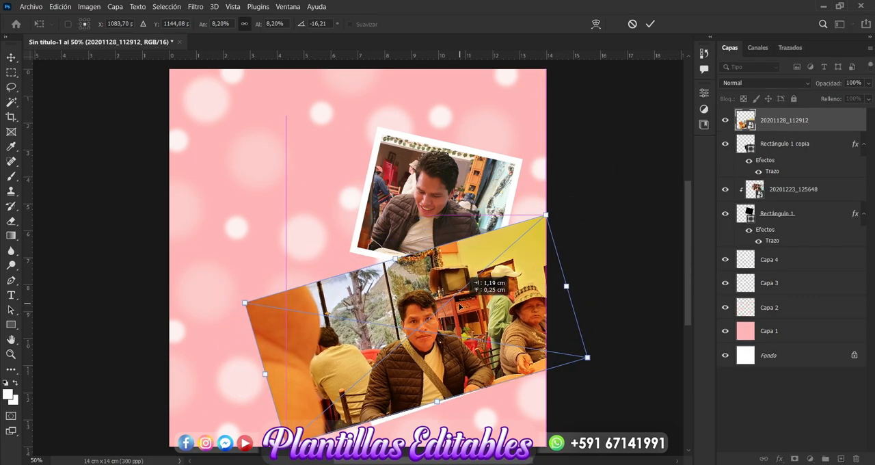
key("Return")
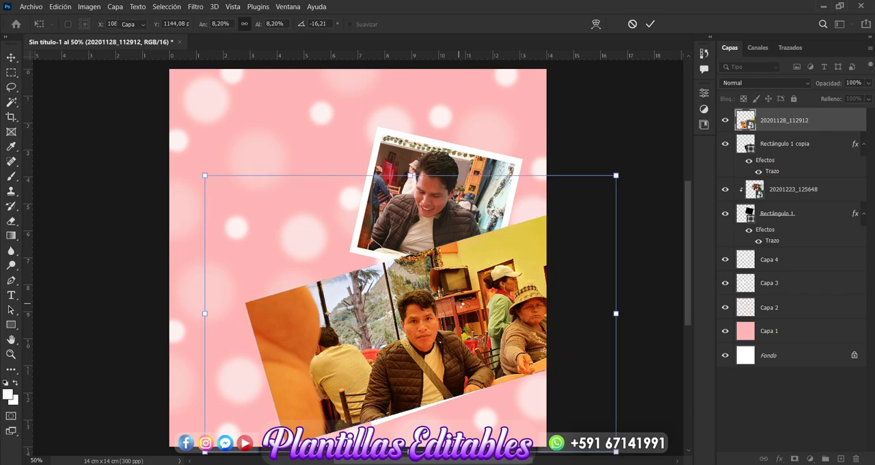
Step: Clip the second photo to the lower frame, Rectángulo 1 copia, adjust its position inside the frame and deselect it
right_click(783, 123)
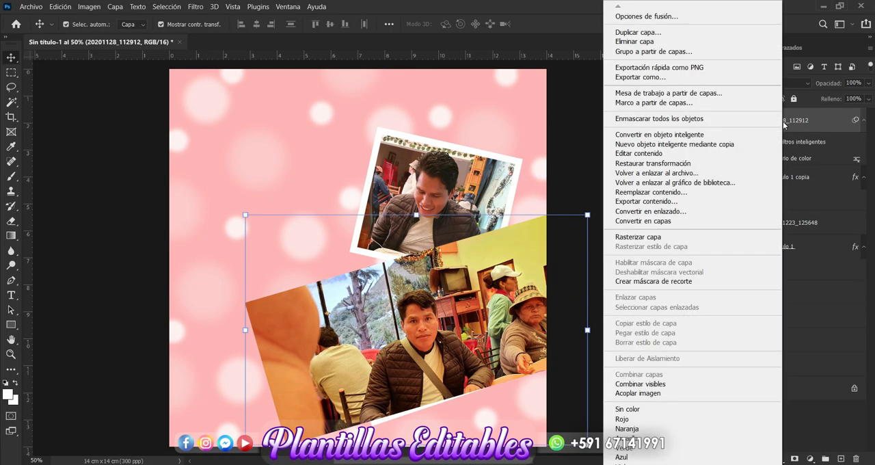
left_click(654, 282)
left_click_drag(429, 327, 429, 329)
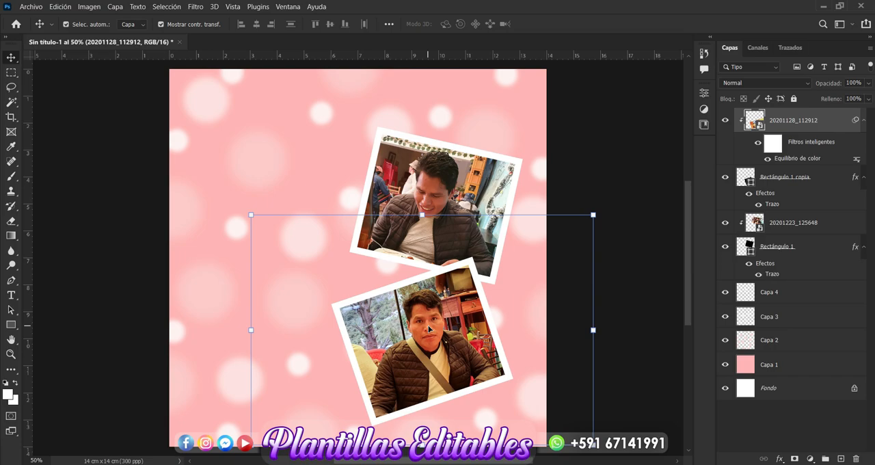
left_click(595, 131)
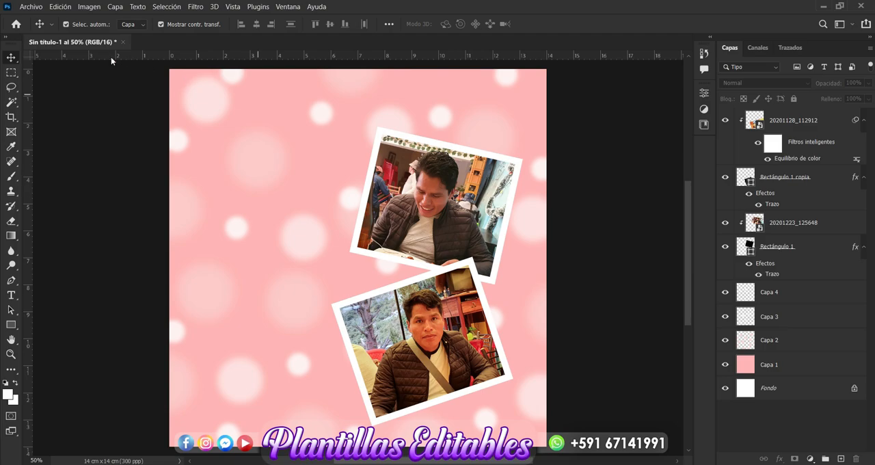
Step: Place the red heart image, file 3 from the img folder, as an embedded element
left_click(31, 7)
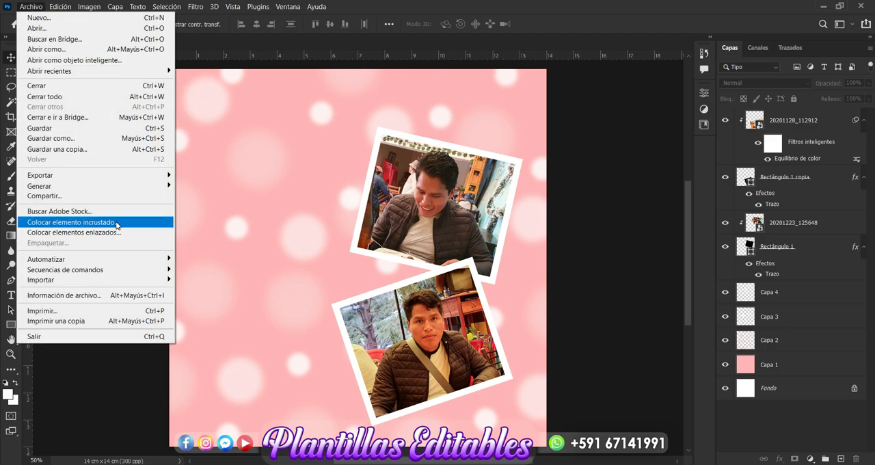
left_click(117, 223)
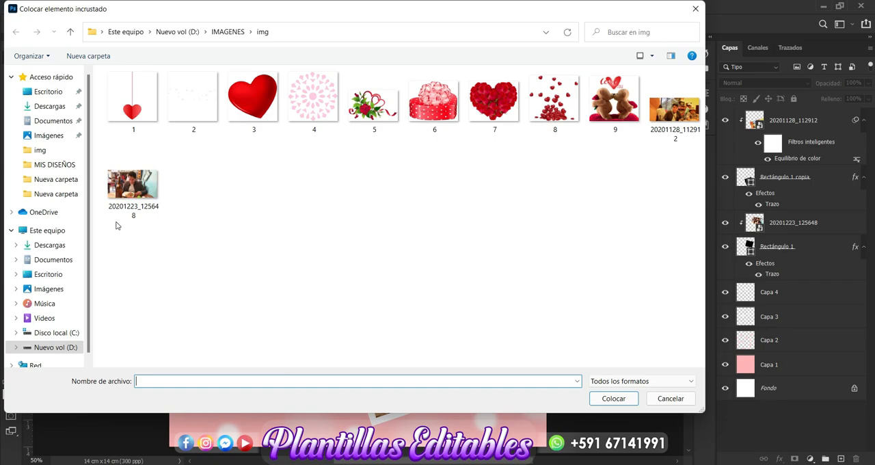
left_click(265, 101)
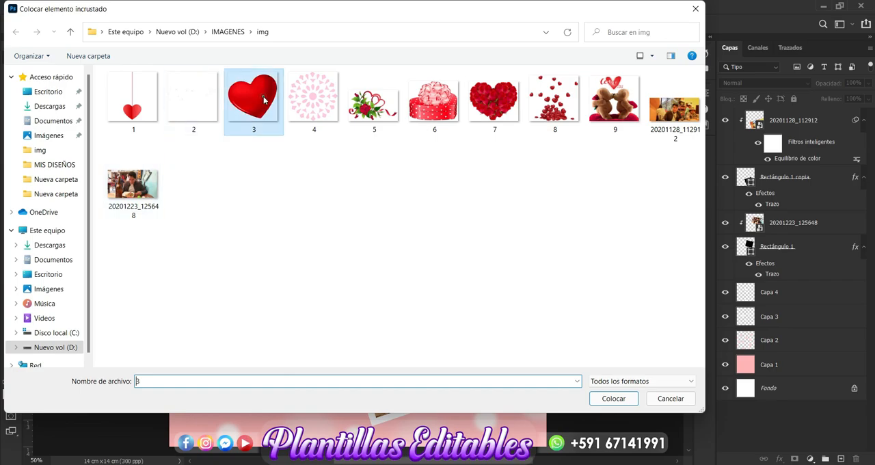
left_click(613, 397)
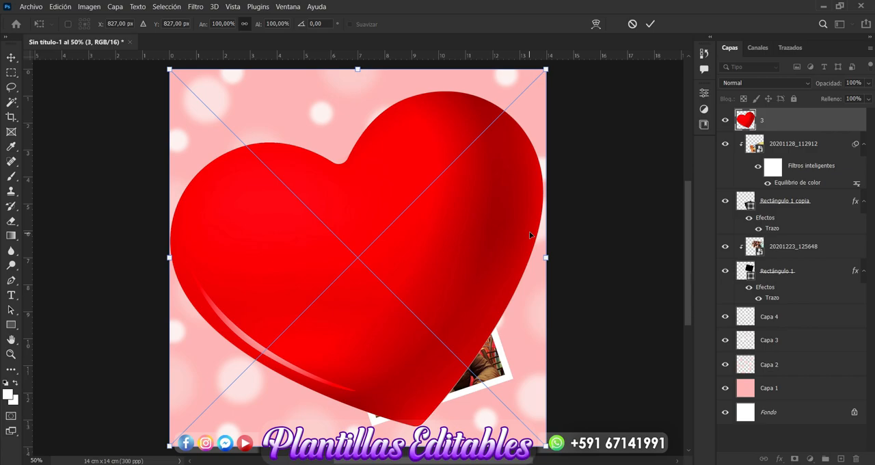
Step: Scale the red heart down to a small accent and position it at the upper-left corner of the upper photo frame
left_click_drag(545, 69, 295, 316)
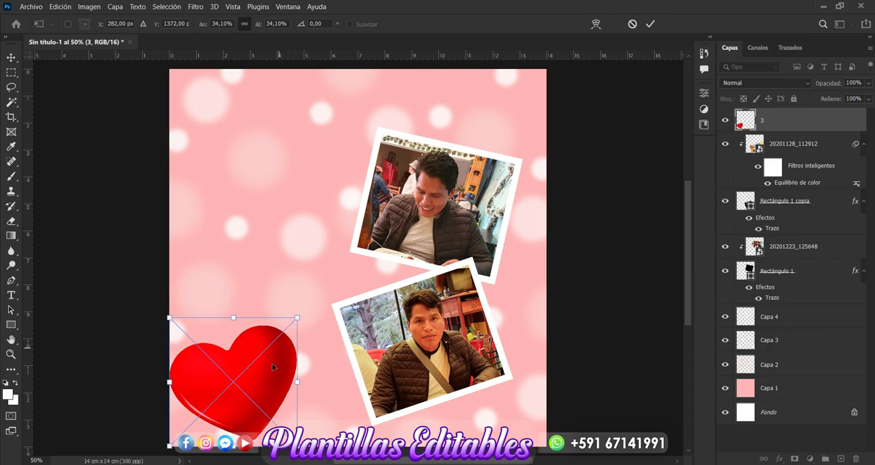
left_click_drag(292, 349, 396, 146)
left_click_drag(403, 116, 356, 162)
left_click_drag(342, 193, 379, 138)
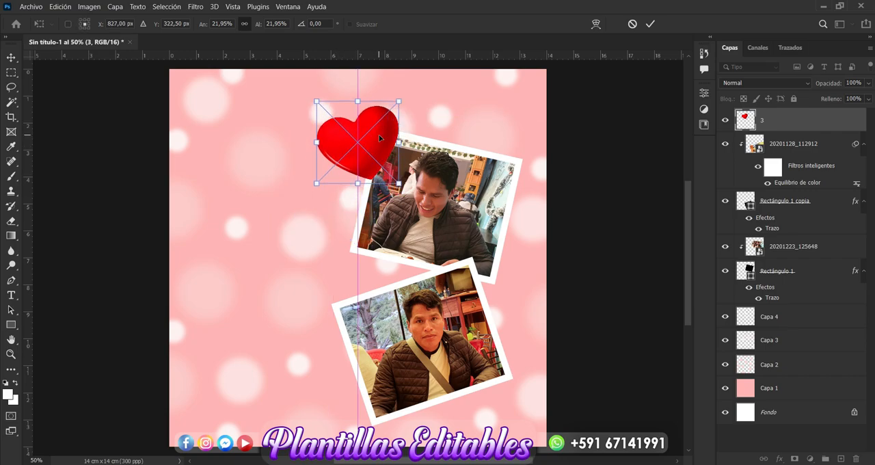
left_click_drag(399, 101, 378, 129)
left_click_drag(360, 158, 367, 157)
key("Return")
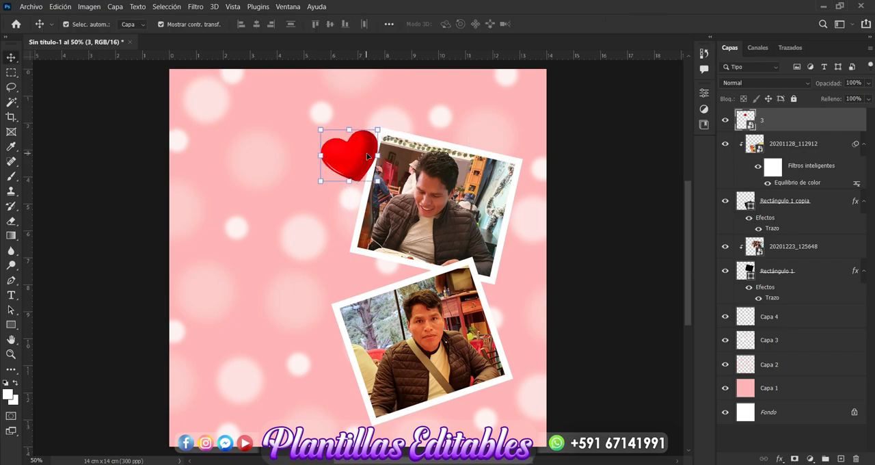
Step: Duplicate the heart, move the copy to the lower frame's lower-right corner, rotate it slightly clockwise and deselect it
key("ctrl+j")
left_click_drag(367, 157, 501, 369)
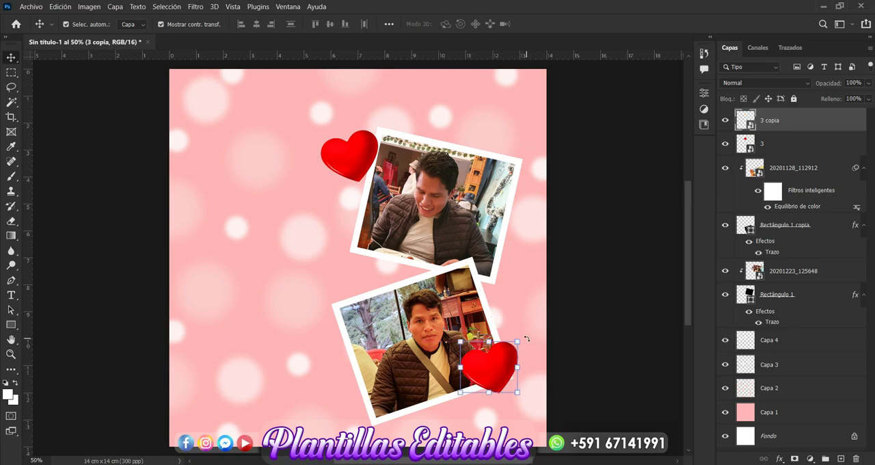
left_click_drag(527, 340, 539, 360)
key("Return")
left_click(595, 295)
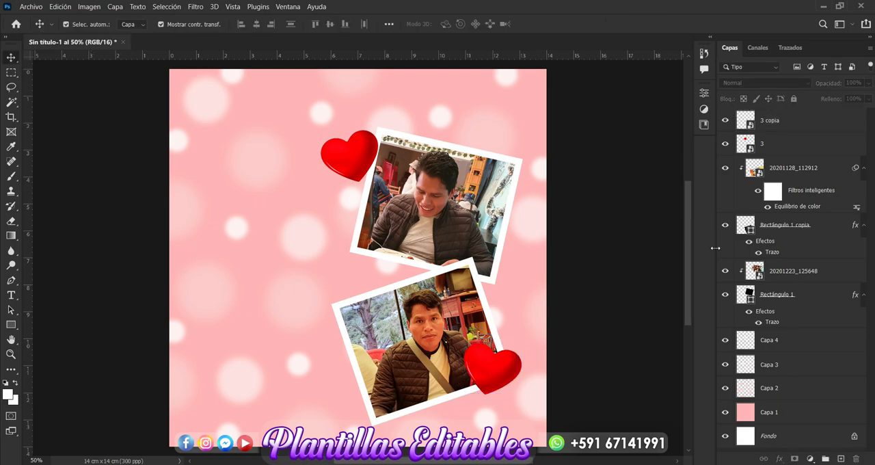
Step: Group the dot layers Capa 2, Capa 3 and Capa 4 and name the group Fondo
left_click(780, 338)
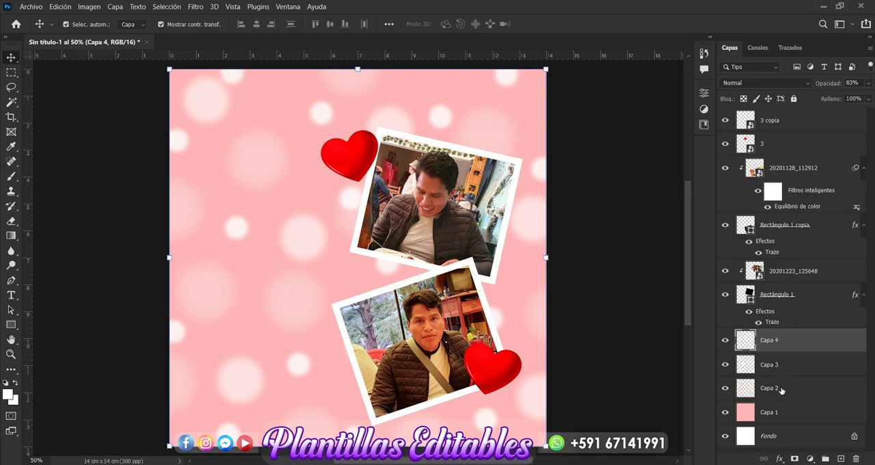
left_click(781, 390, "shift")
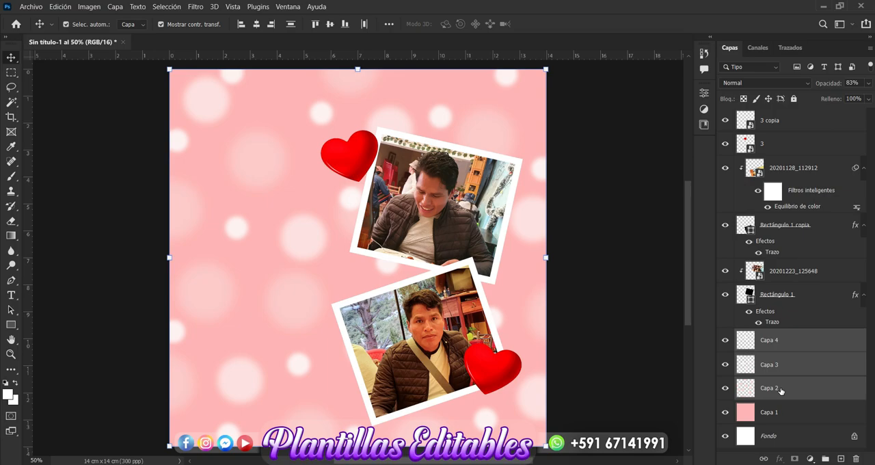
key("ctrl+g")
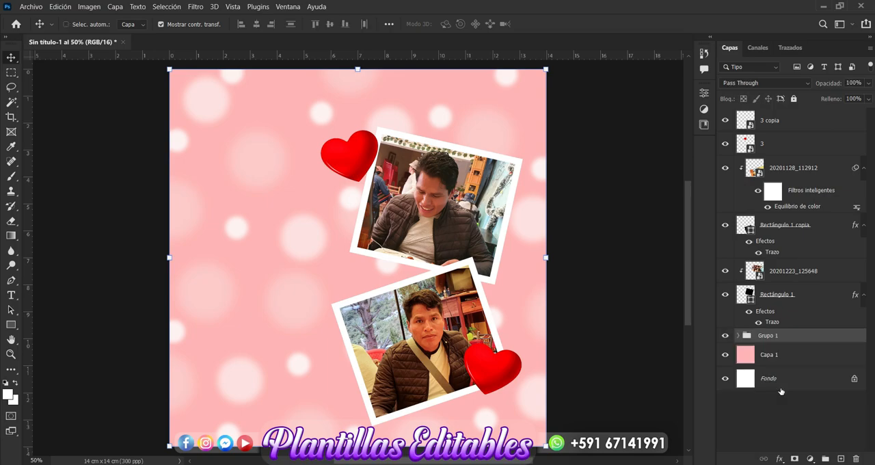
double_click(768, 335)
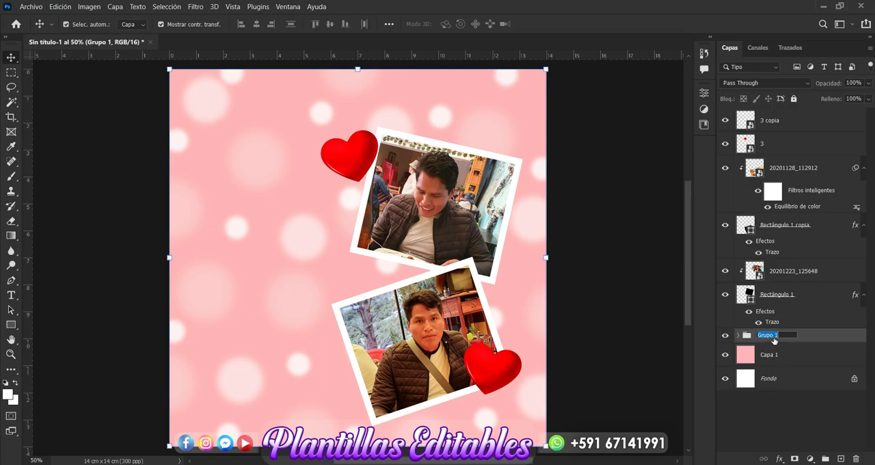
key("BackSpace")
type("Fondo")
key("Return")
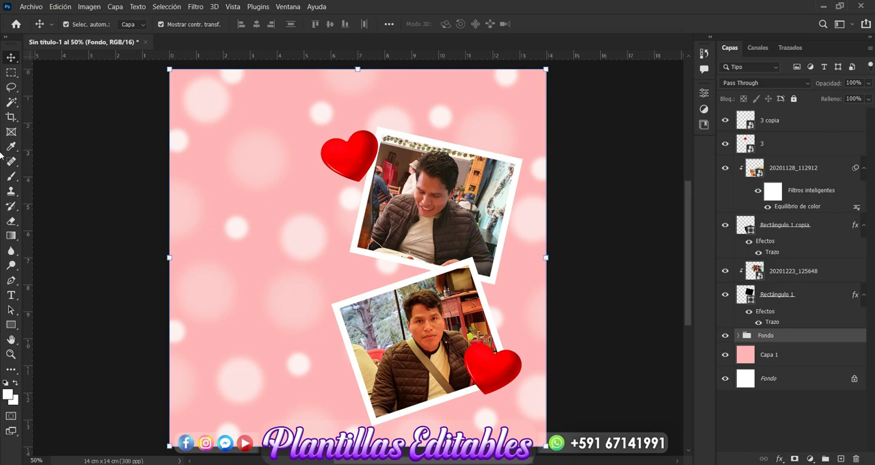
Step: Lower the Fondo group's opacity to 48% and deselect it
left_click(868, 83)
left_click_drag(865, 97, 840, 100)
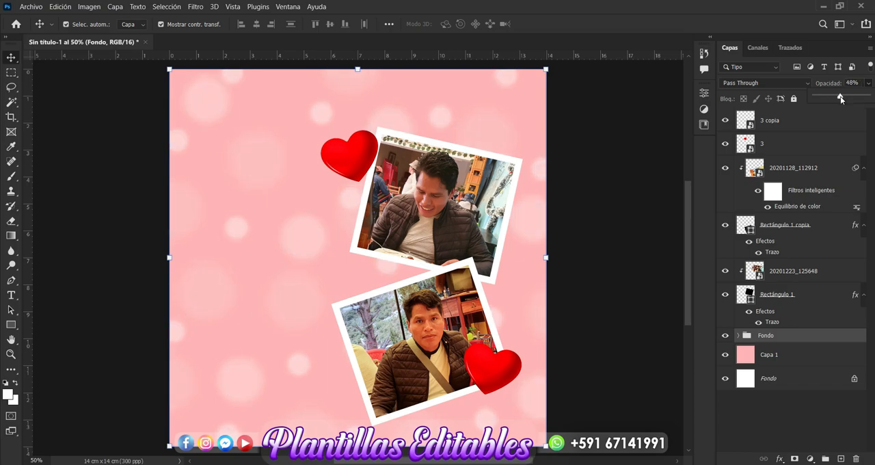
left_click(623, 239)
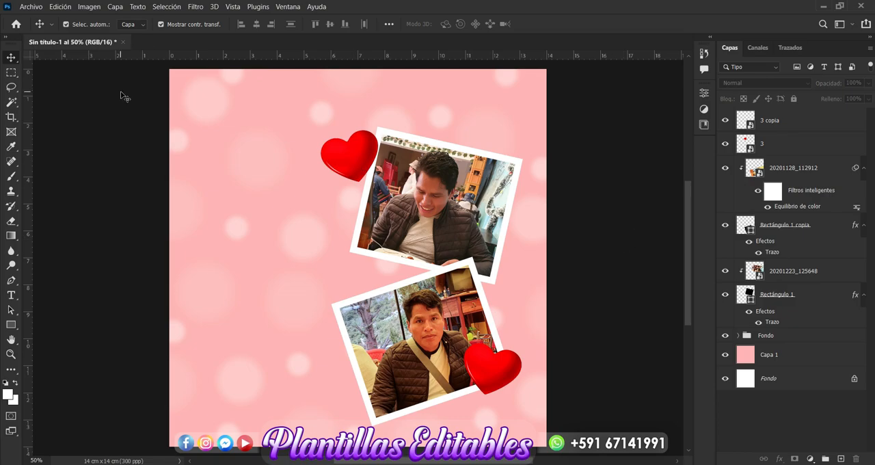
Step: Place the circular mandala image, file 4 from the img folder, as an embedded element
left_click(38, 11)
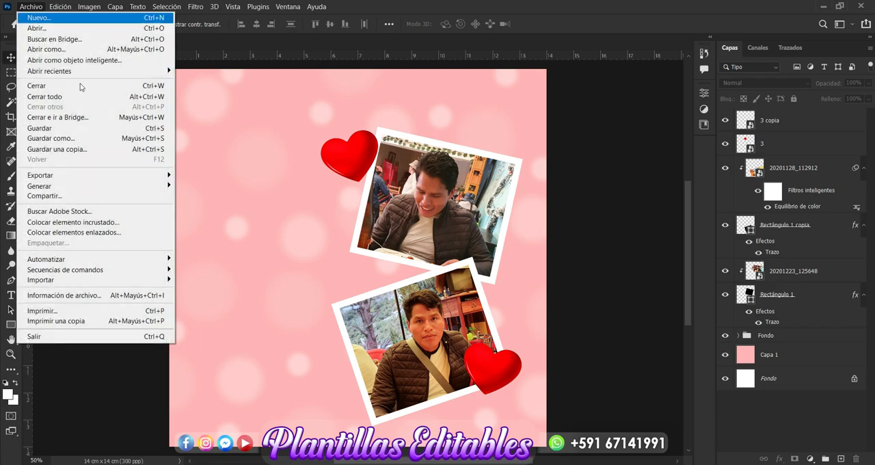
left_click(132, 222)
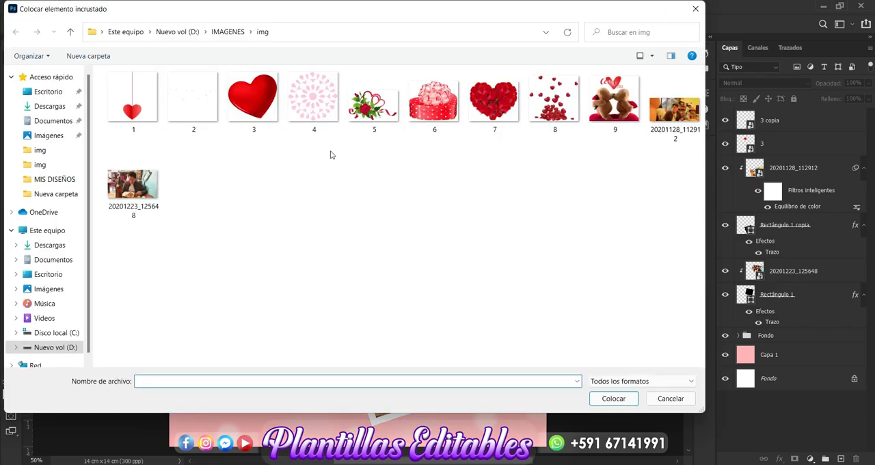
left_click(309, 106)
left_click(598, 399)
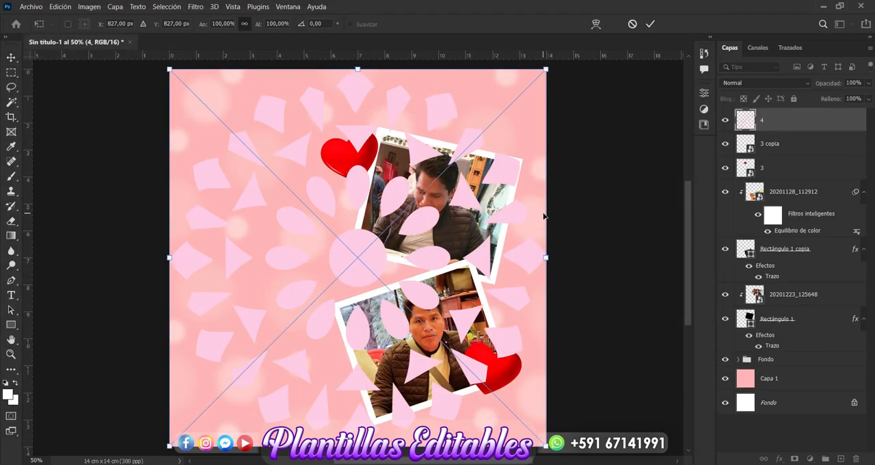
Step: Scale the mandala to about 42.08% at the upper frame's left edge and move its layer directly above the Fondo group
left_click_drag(546, 69, 369, 246)
left_click_drag(299, 323, 383, 181)
left_click_drag(453, 92, 410, 139)
left_click_drag(378, 192, 407, 156)
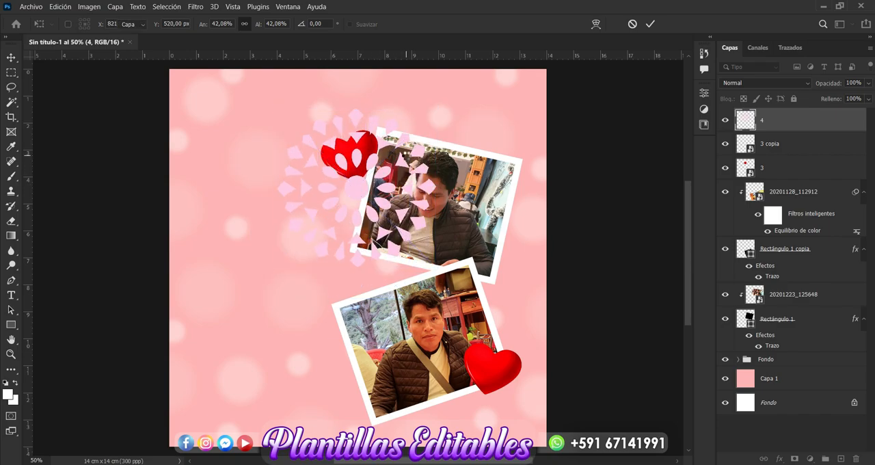
key("Return")
mouse_move(828, 127)
left_mouse_down()
mouse_move(801, 213)
mouse_move(787, 367)
mouse_move(786, 354)
left_mouse_up()
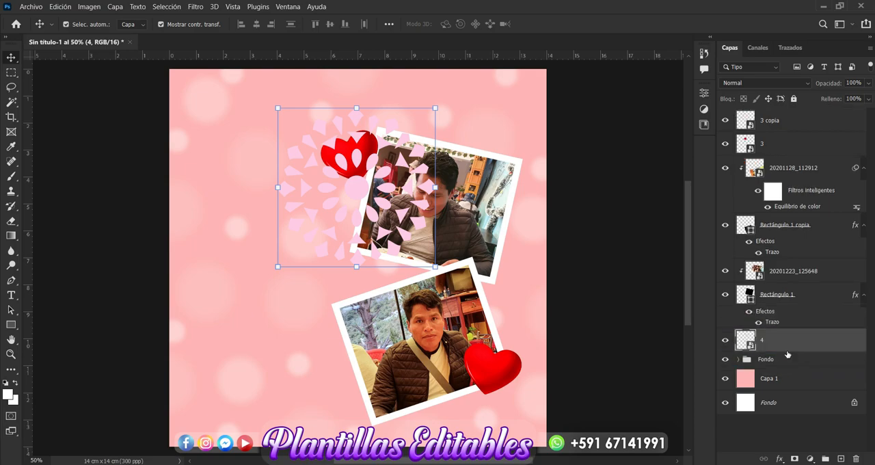
Step: Apply a Color Overlay in white (ffffff) with Normal blending and 100% opacity to the mandala layer
left_click(779, 460)
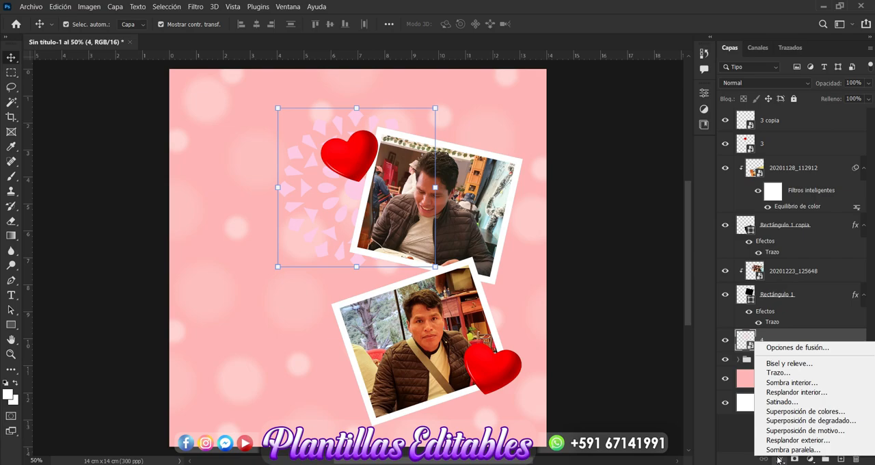
left_click(816, 412)
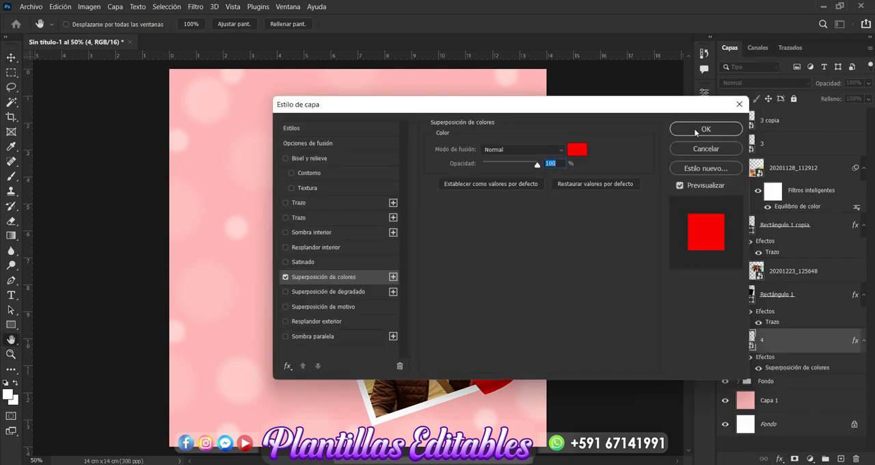
left_click_drag(617, 114, 811, 59)
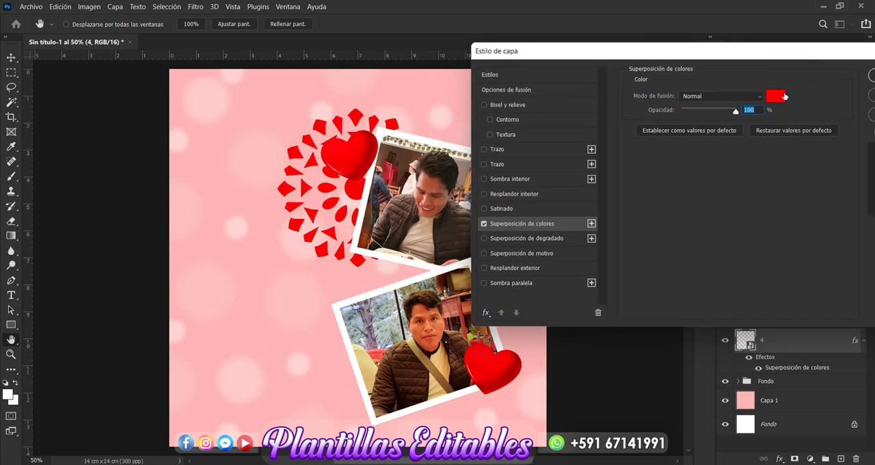
left_click(782, 99)
left_click_drag(574, 96, 552, 56)
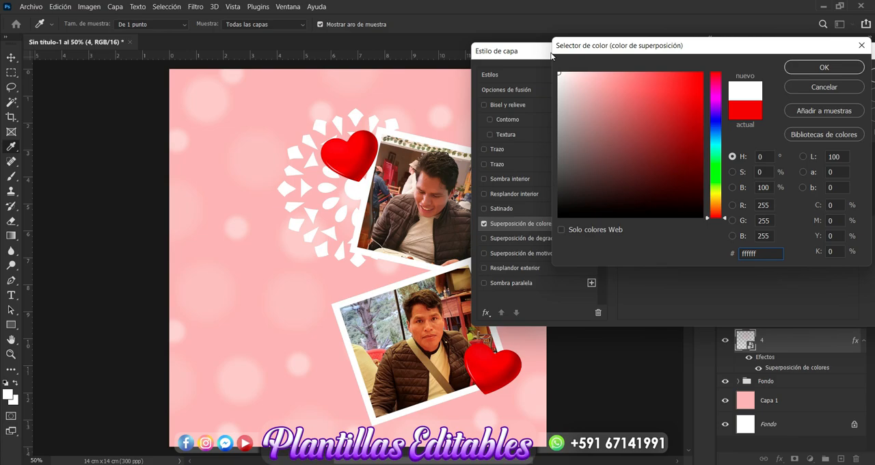
left_click(806, 68)
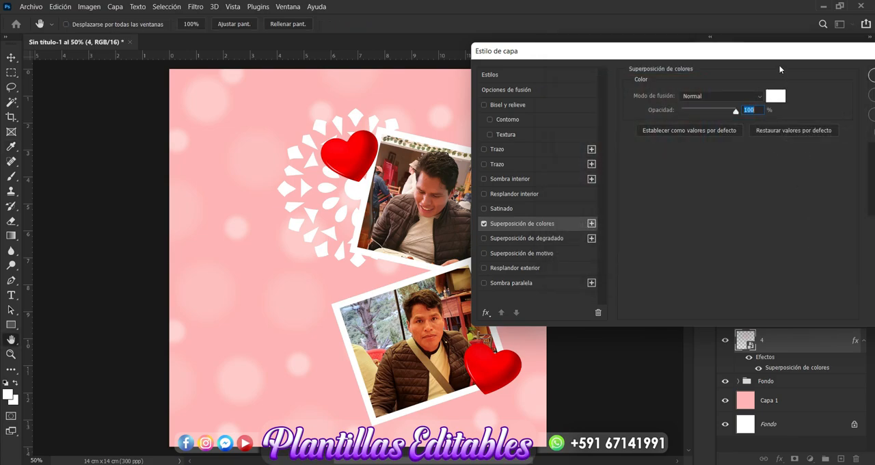
left_click(787, 89)
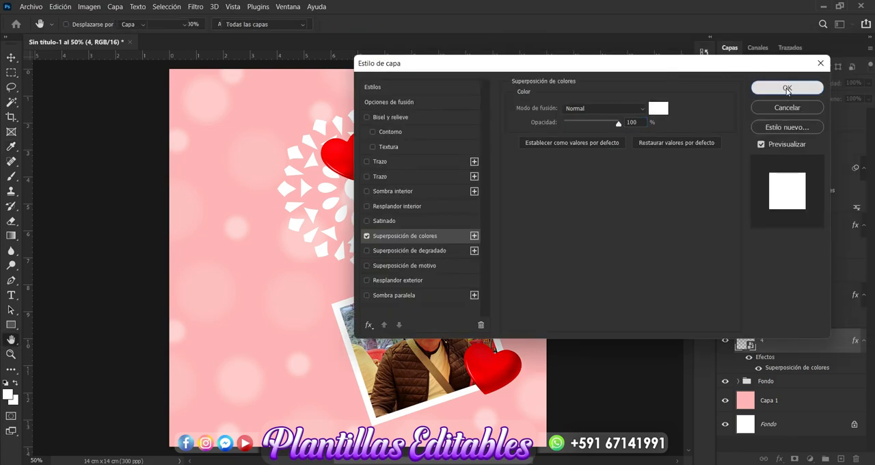
Step: Reduce the white mandala layer's opacity to 88% and deselect it
left_click(868, 83)
left_click_drag(866, 96, 862, 97)
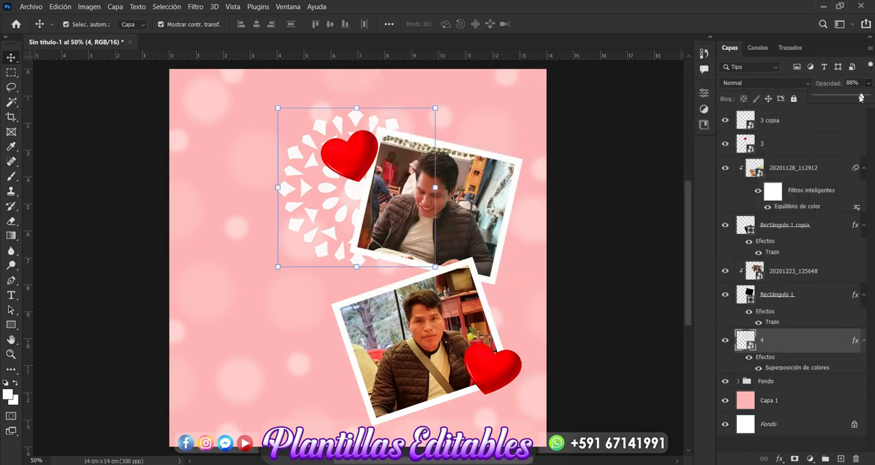
left_click(601, 283)
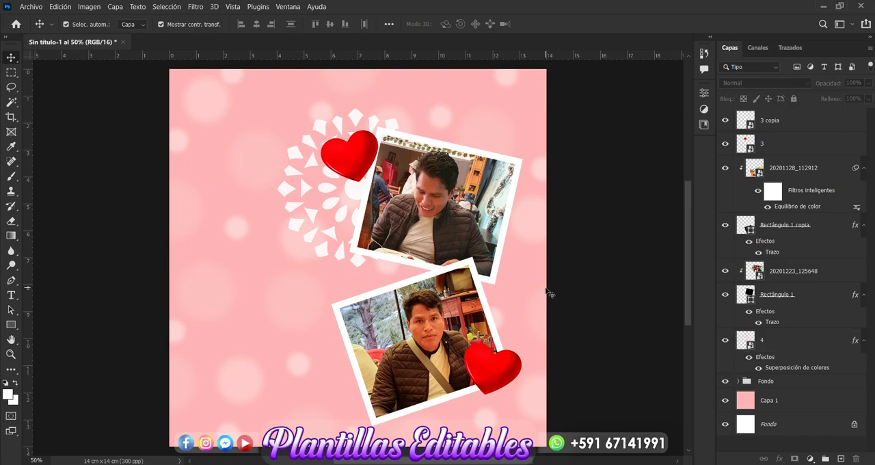
Step: Duplicate the mandala, move the copy to the lower frame's lower-left edge and scale it to less than half its size
left_click(331, 236)
key("ctrl+j")
left_click_drag(333, 240, 321, 399)
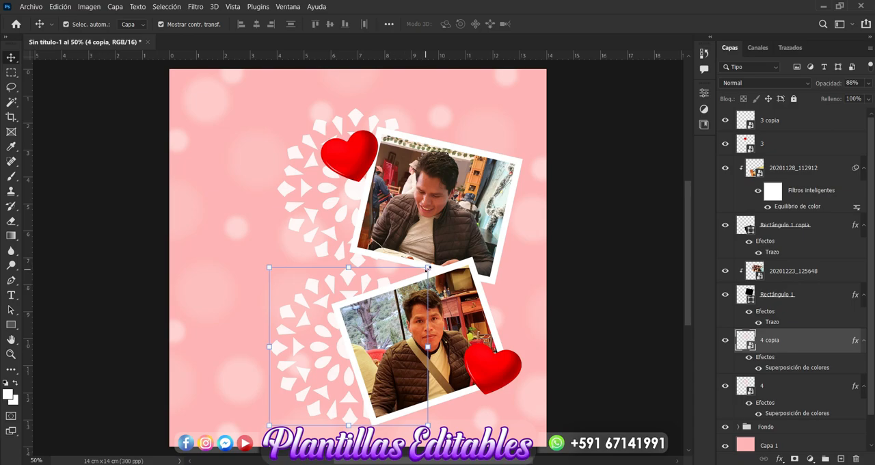
left_click(427, 269)
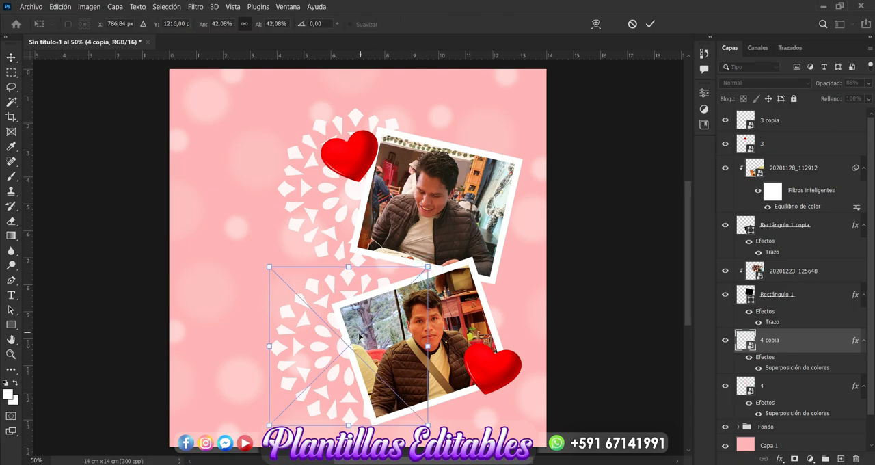
left_click_drag(427, 267, 369, 360)
key("Return")
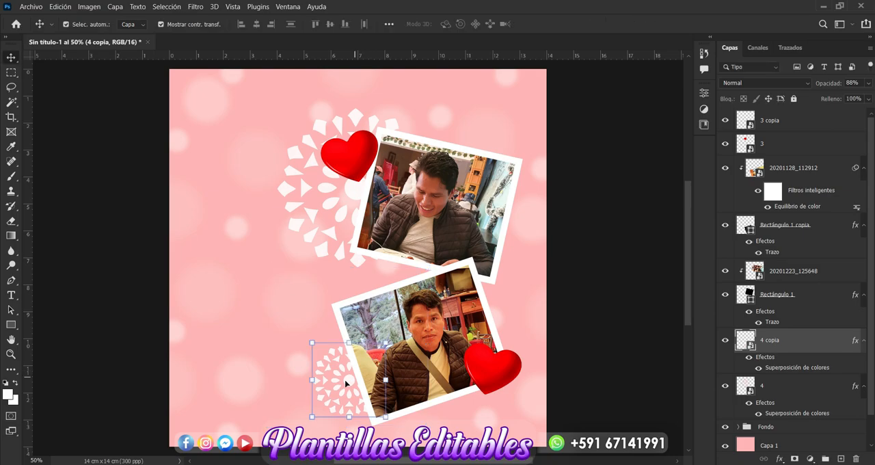
Step: Duplicate the small mandala, move the copy to the right edge where the two frames meet and scale it to about 14.69%
key("ctrl+j")
left_click_drag(345, 385, 499, 268)
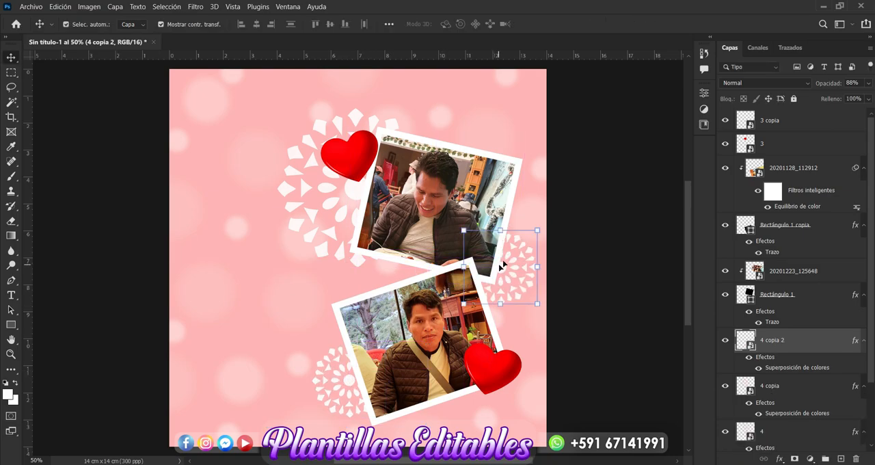
left_click_drag(537, 230, 519, 265)
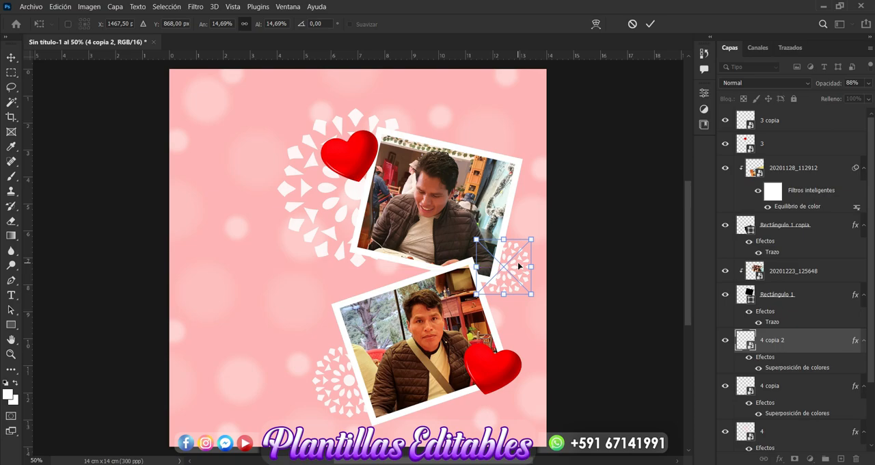
key("Return")
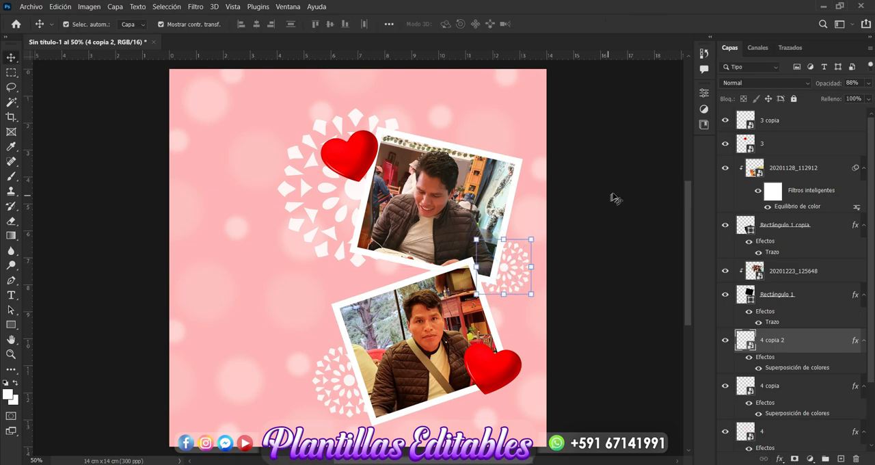
Step: Add a new empty layer directly beneath the two heart layers
left_click(615, 193)
left_click(762, 128)
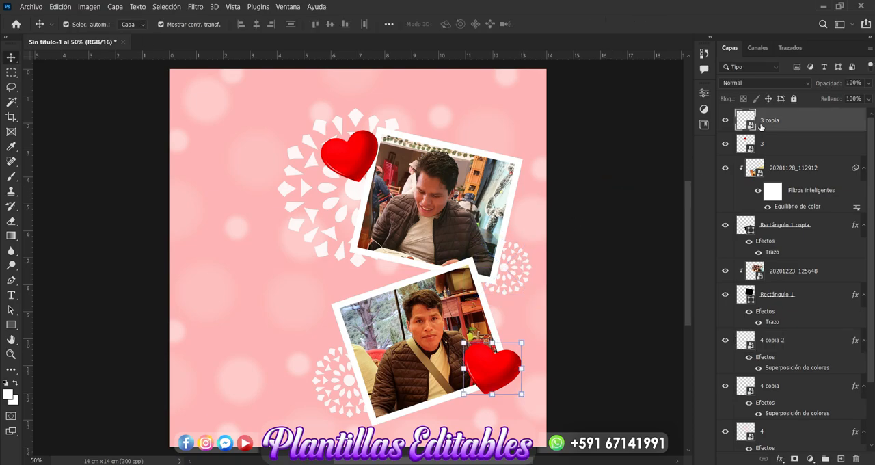
left_click(770, 144)
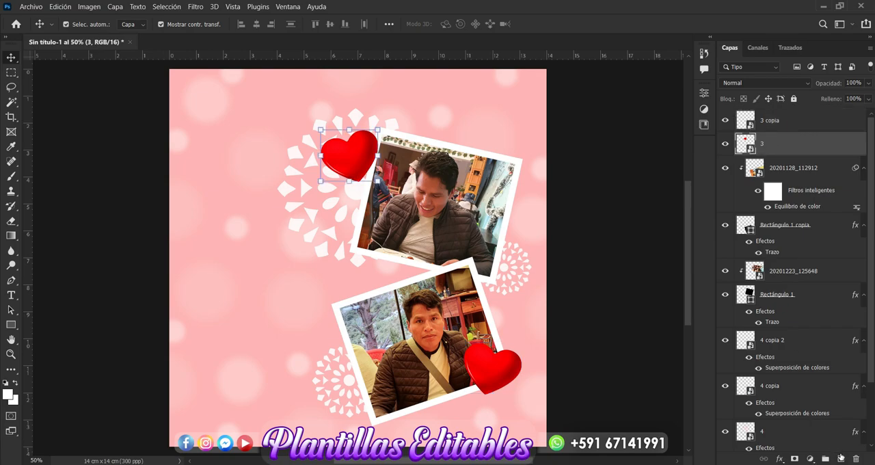
left_click(841, 458)
left_click_drag(814, 153, 811, 175)
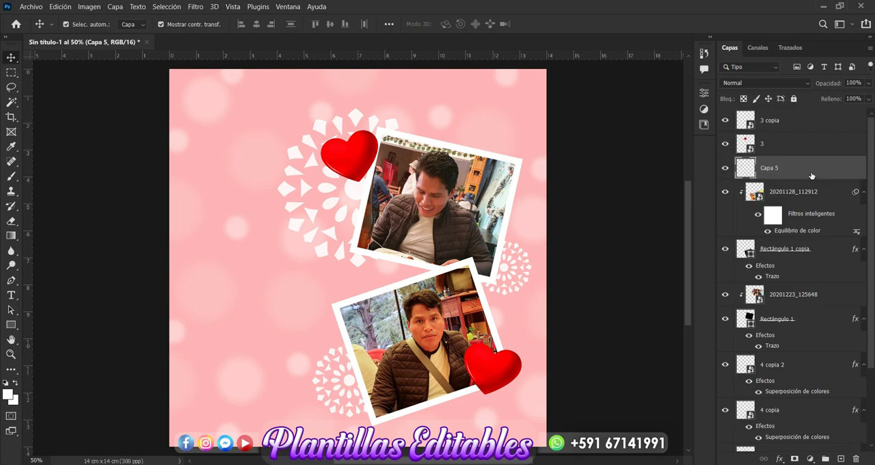
Step: Choose the Brush tool and set the foreground color to the soft red e05b5c
left_click(10, 176)
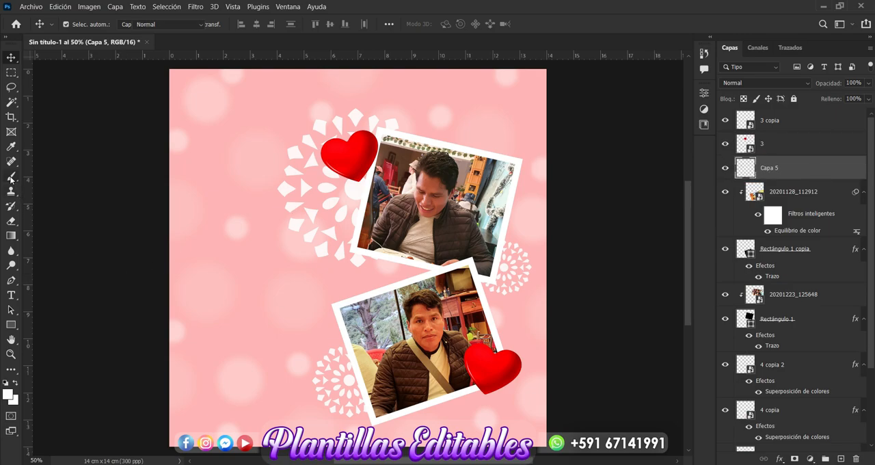
left_click(8, 394)
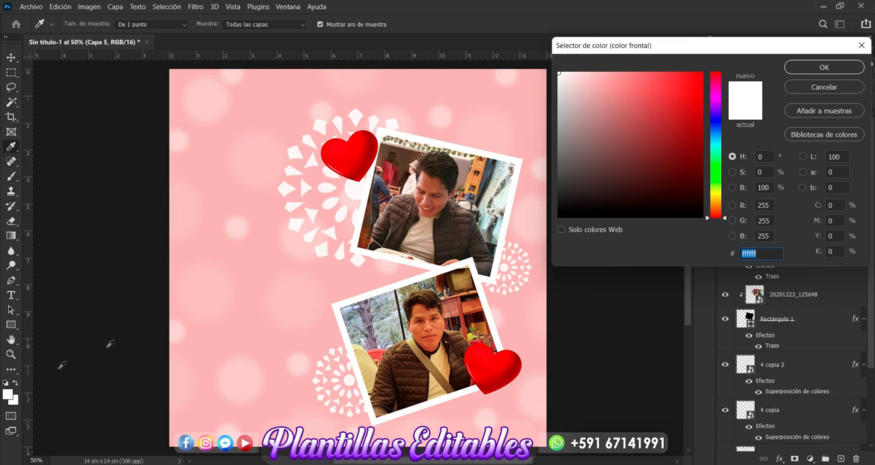
left_click(367, 143)
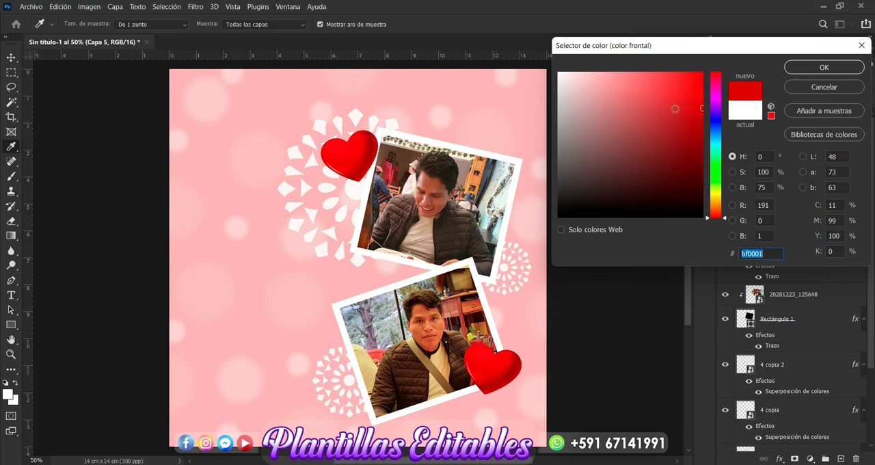
left_click(649, 97)
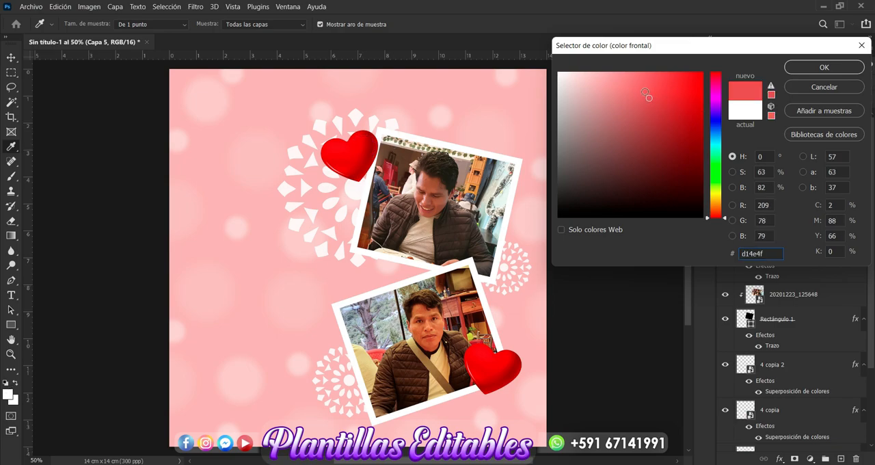
left_click(643, 90)
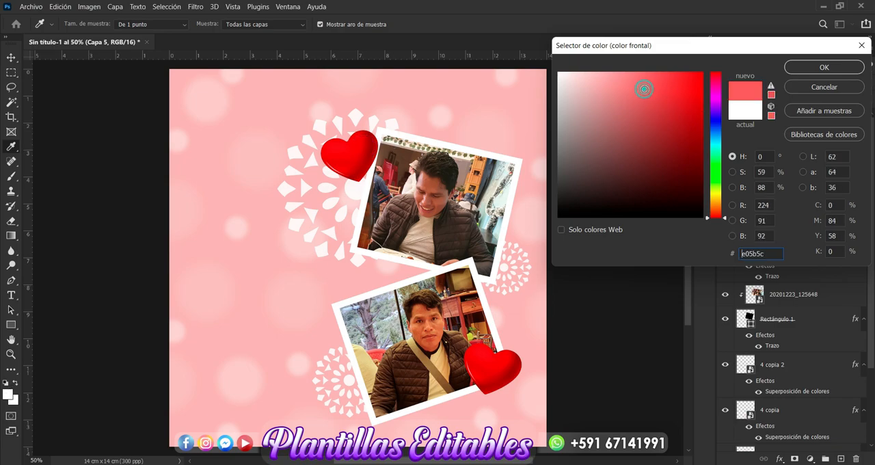
left_click(816, 69)
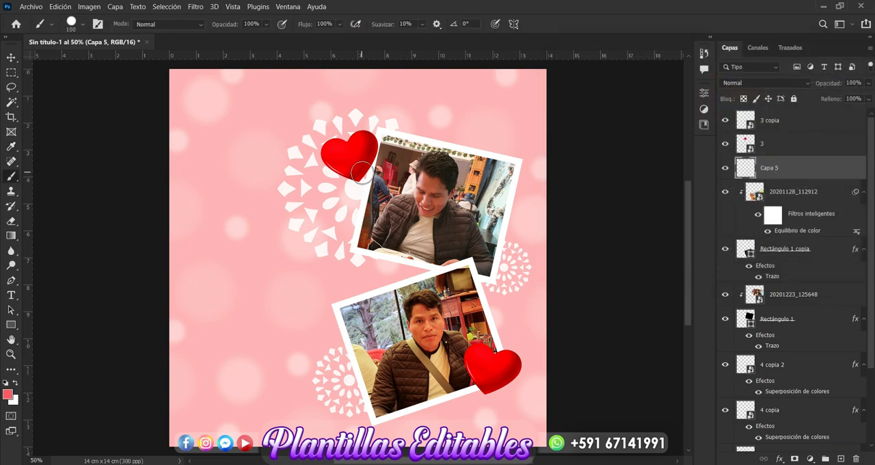
Step: Set the brush to 250 px with 0% hardness, then undo a test dab beneath the upper heart
left_click(83, 24)
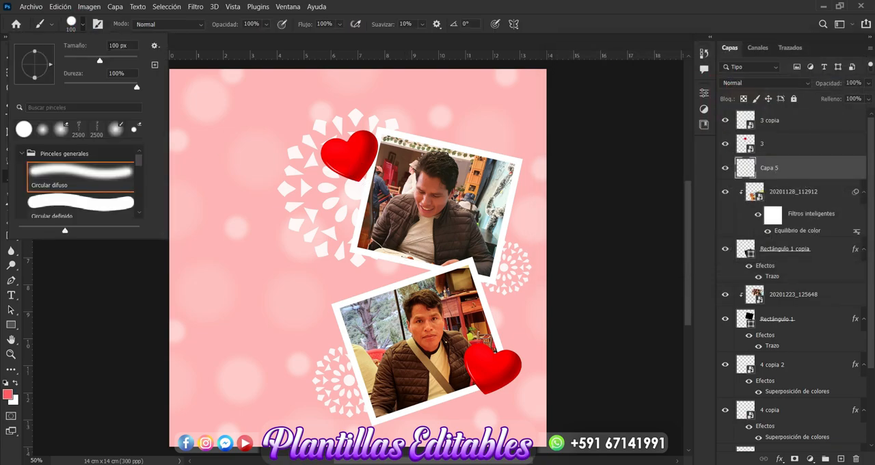
double_click(117, 45)
type("300")
key("Return")
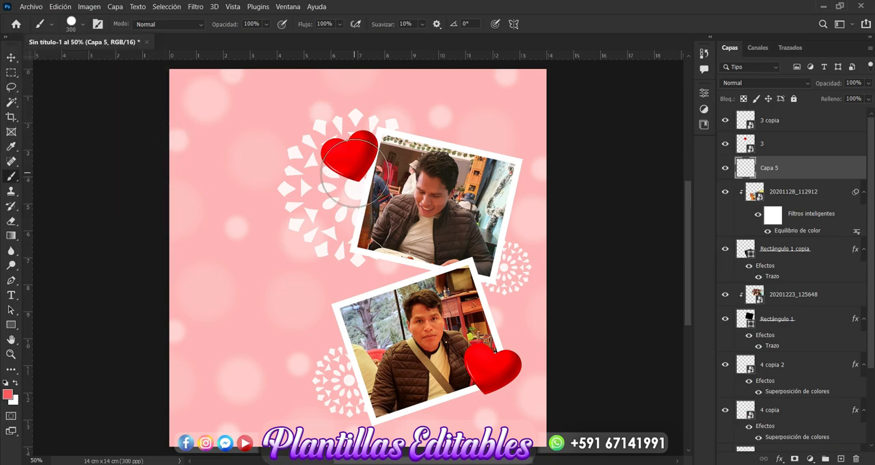
left_click(83, 26)
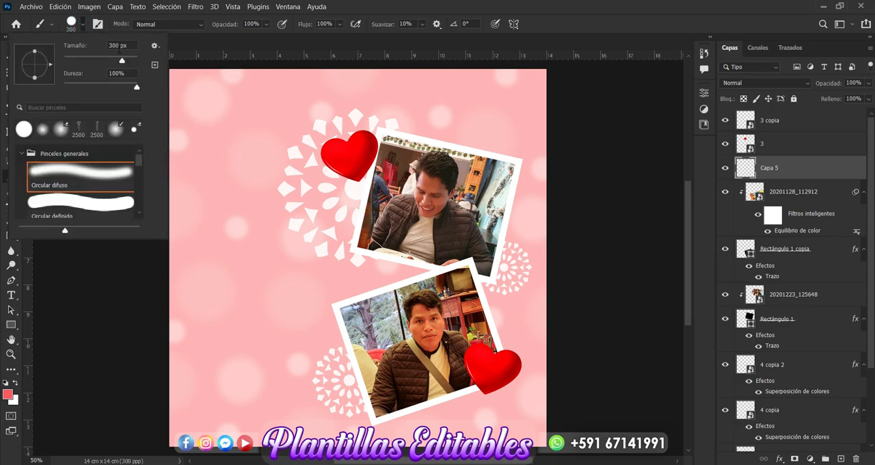
key("BackSpace")
key("BackSpace")
key("BackSpace")
type("250")
left_click_drag(135, 86, 37, 93)
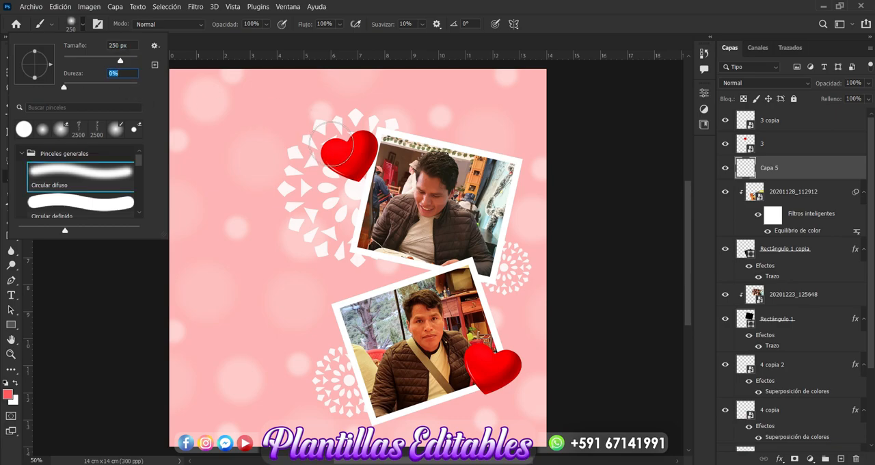
left_click(72, 24)
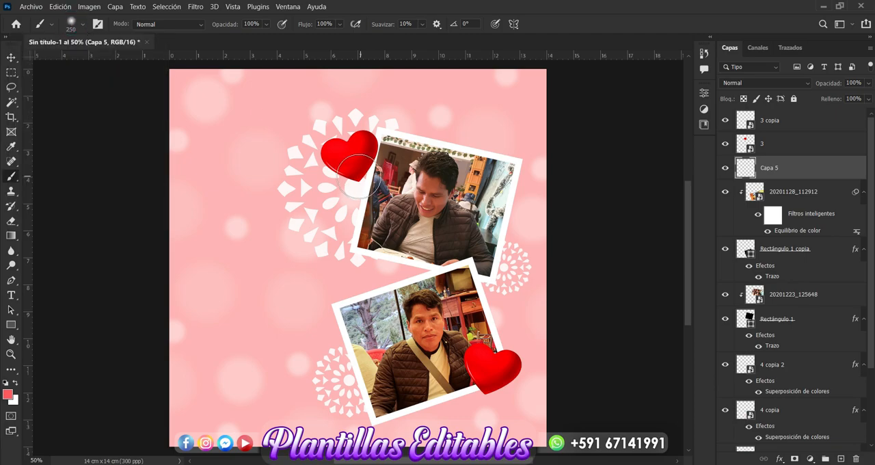
left_click(356, 176)
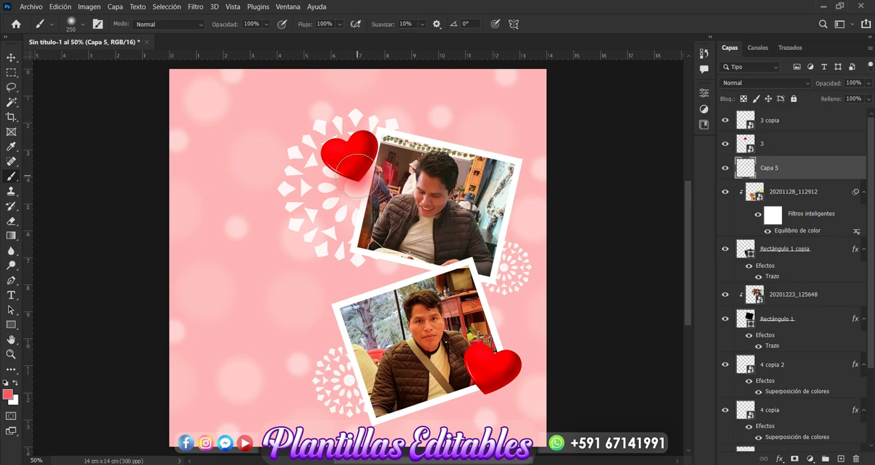
key("ctrl+z")
Step: Set the brush size to 280 px and paint one soft red dab under the lower tip of each heart
left_click(84, 25)
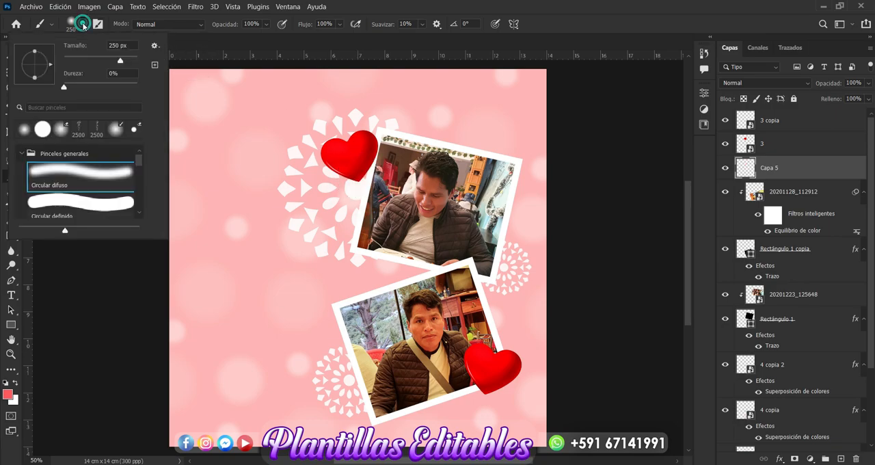
left_click_drag(120, 46, 102, 53)
type("280")
key("Return")
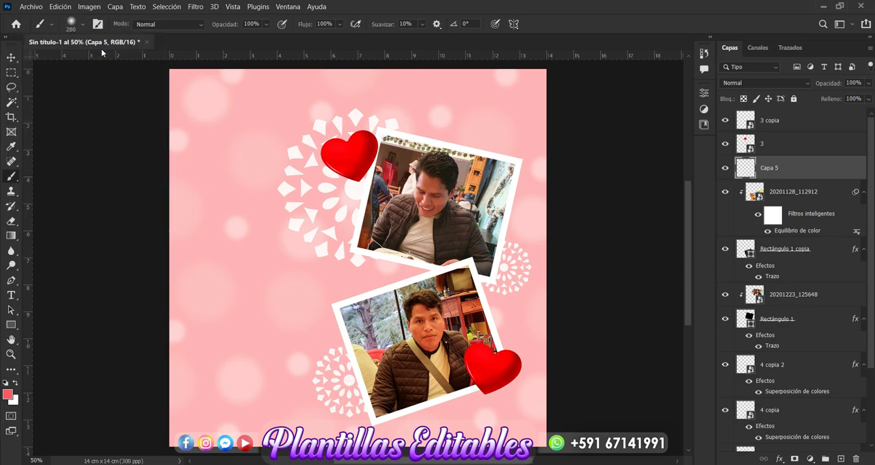
left_click(358, 182)
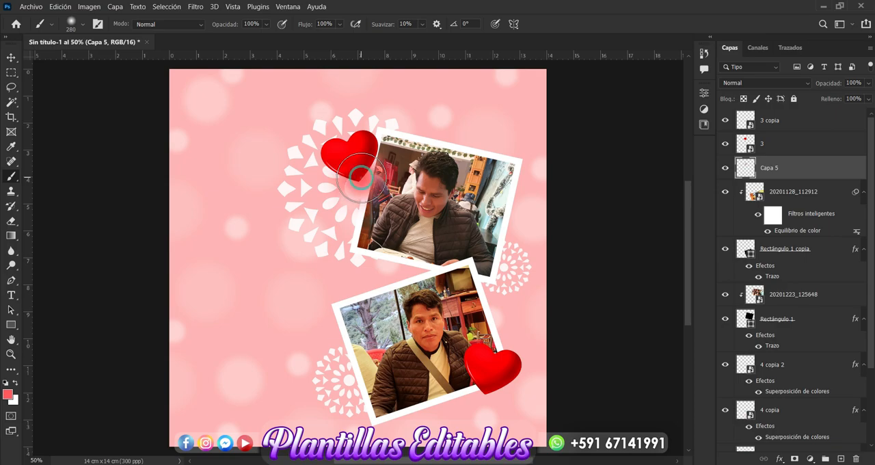
left_click(494, 388)
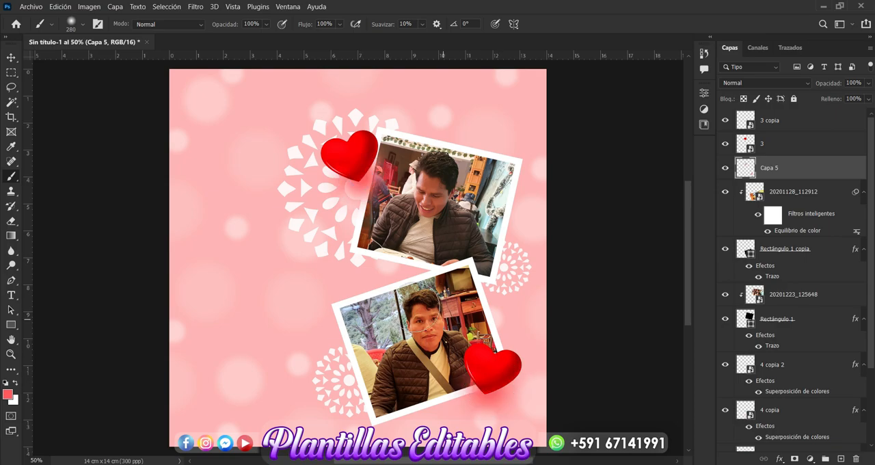
Step: Set the brush size to 400 px
left_click(83, 25)
left_click_drag(122, 46, 103, 49)
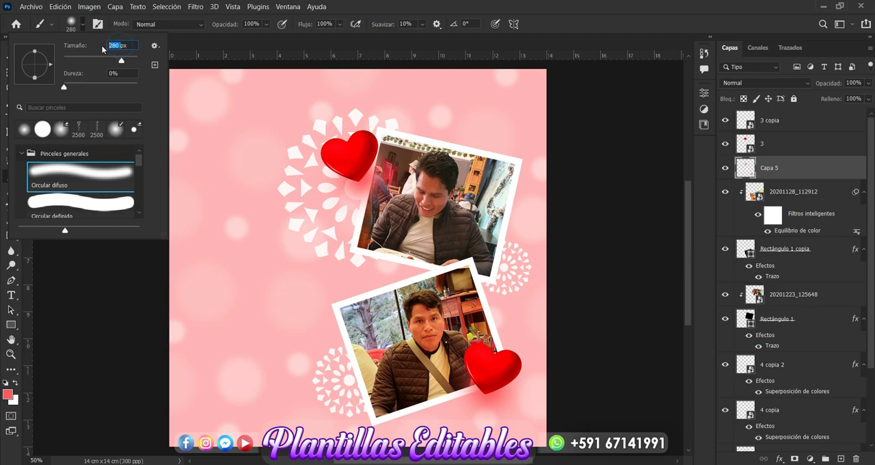
type("400")
key("Return")
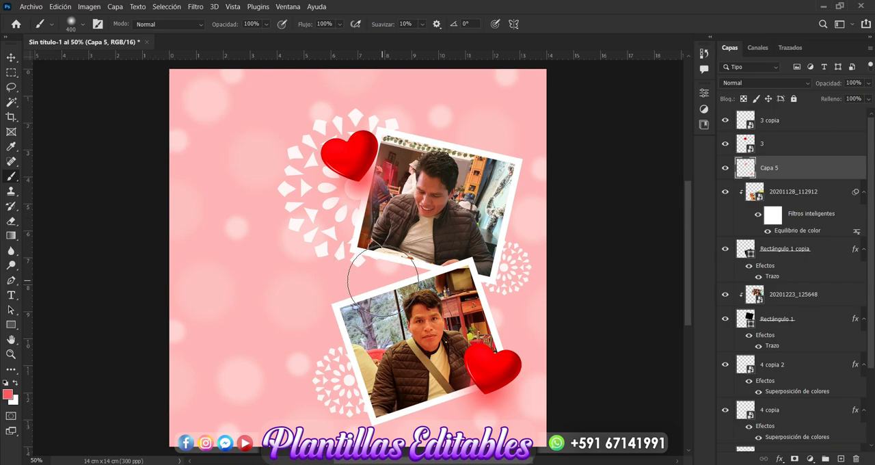
mouse_move(402, 280)
left_mouse_down()
mouse_move(431, 274)
mouse_move(497, 288)
left_mouse_up()
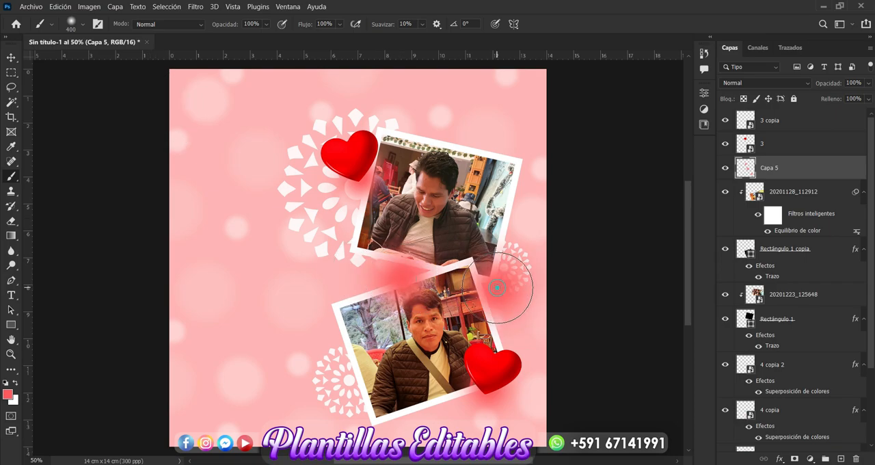
left_click(335, 316)
left_click(339, 220)
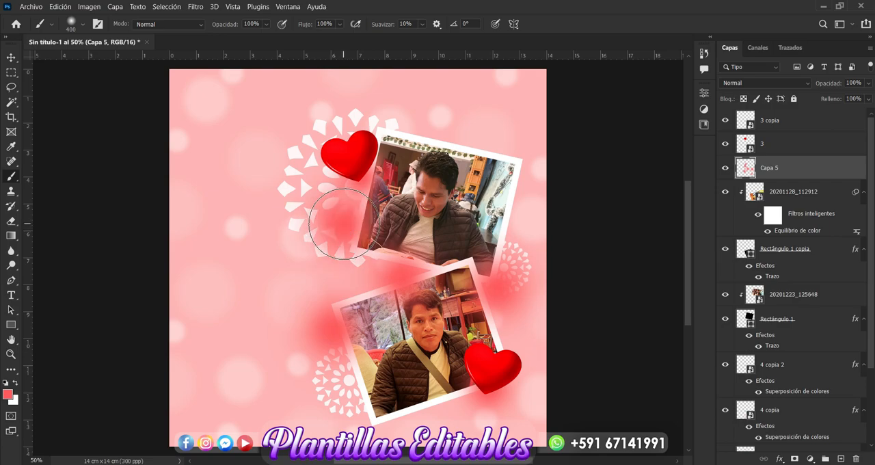
key("ctrl+z")
key("ctrl+z")
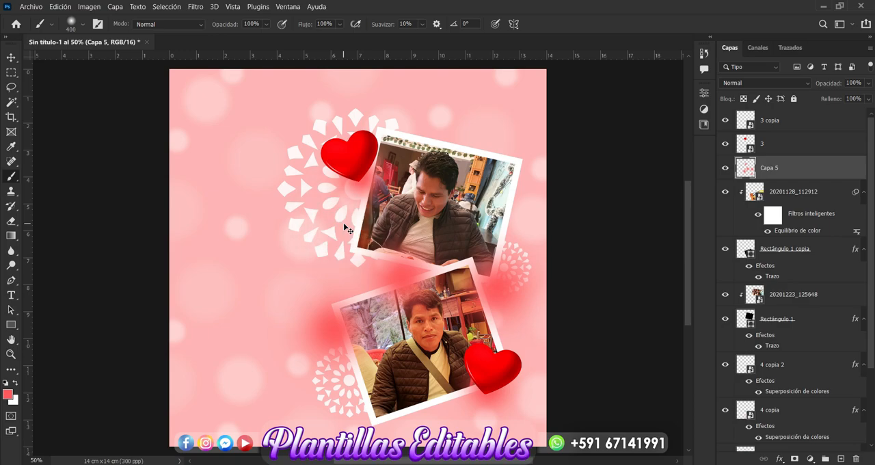
key("ctrl+z")
key("ctrl+z")
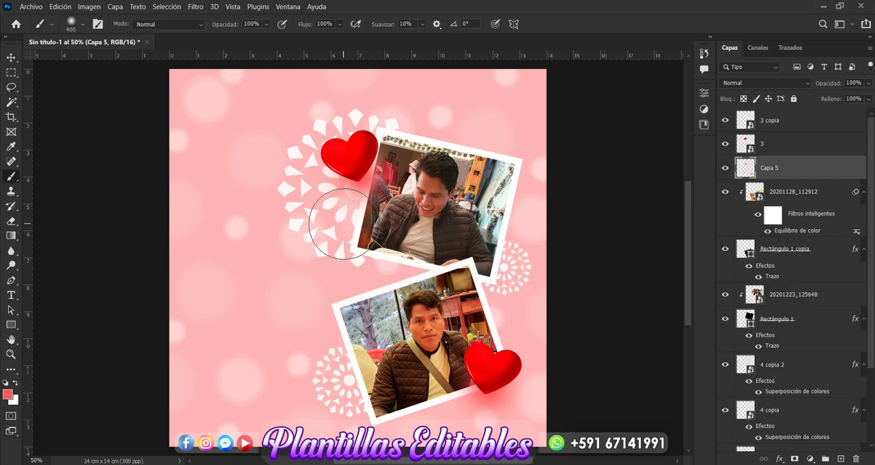
Step: Add a new layer beneath the heart-glow layer and paint four soft red dabs around the corners of the photo frames
left_click(840, 458)
left_click_drag(798, 176, 797, 197)
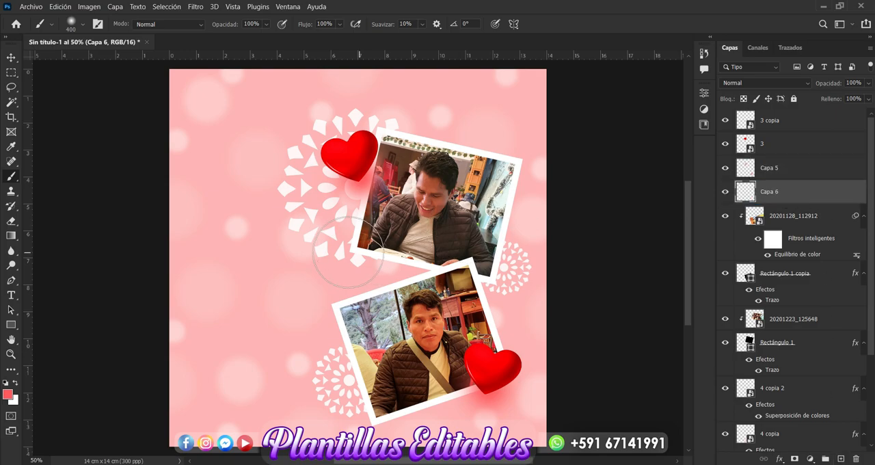
left_click(345, 252)
left_click(330, 330)
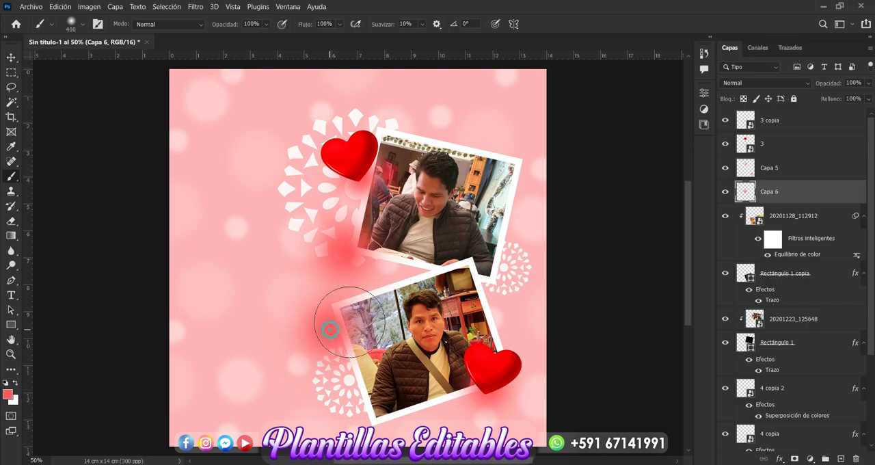
left_click(499, 280)
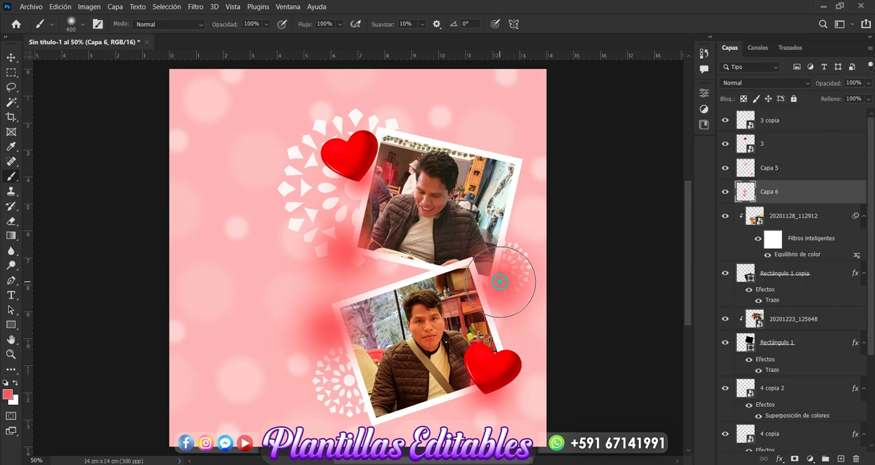
left_click(522, 164)
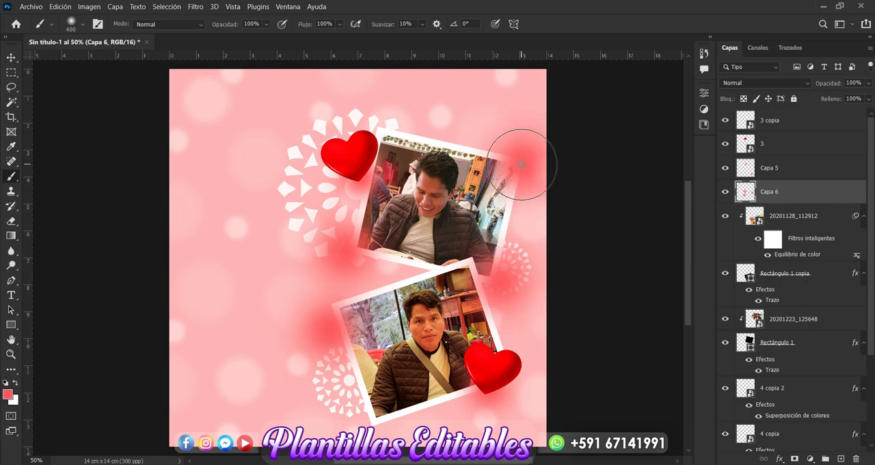
Step: Move the dab layer beneath both photo frames, just above the mandala layers, and deselect it
left_click(12, 58)
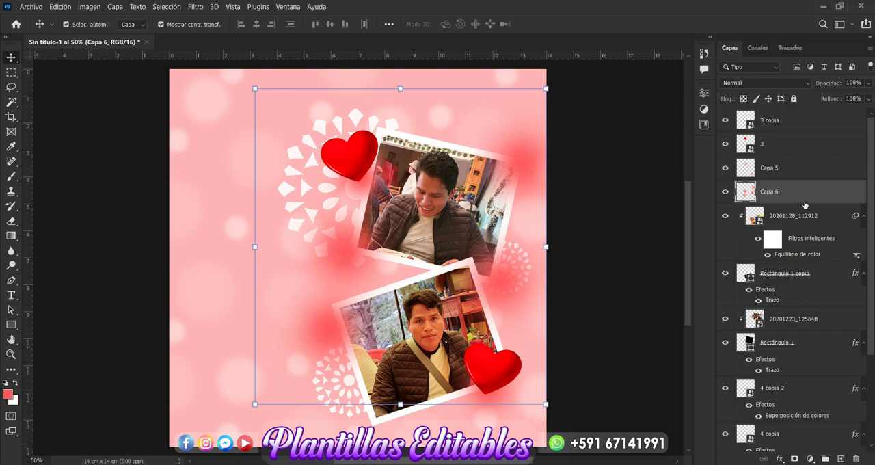
left_click_drag(805, 205, 795, 367)
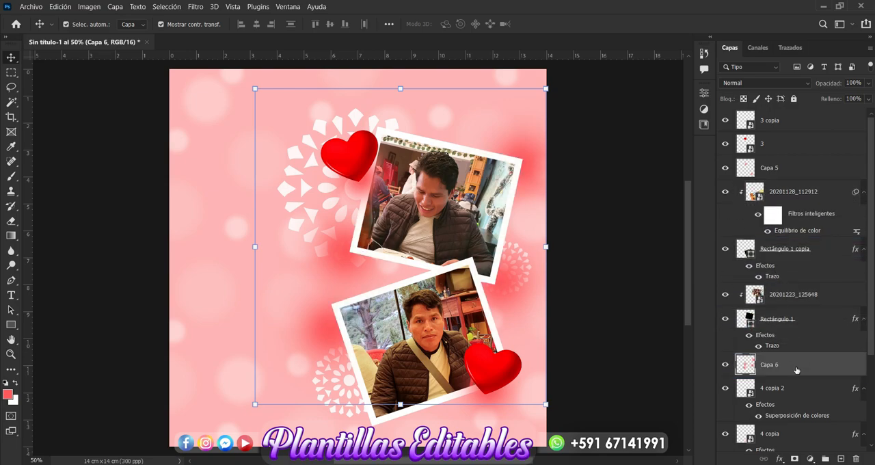
left_click(634, 329)
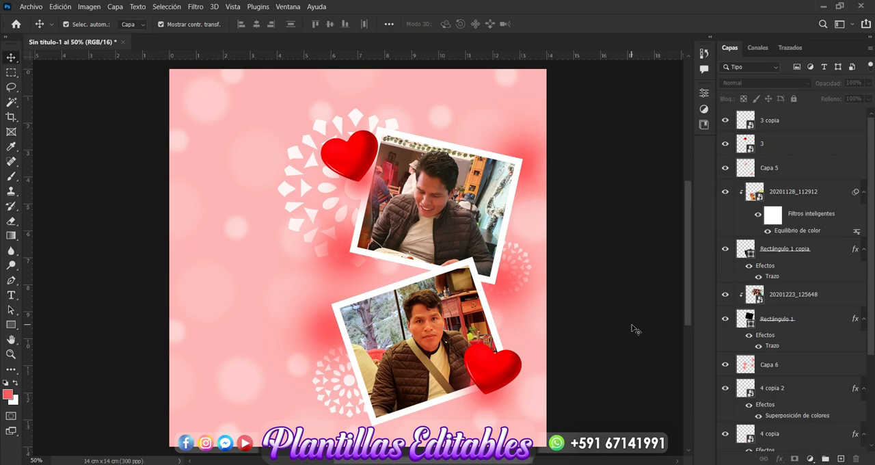
Step: Start a text layer above all other layers, in the empty area beside the photos, with a font size of 14 pt
left_click(9, 297)
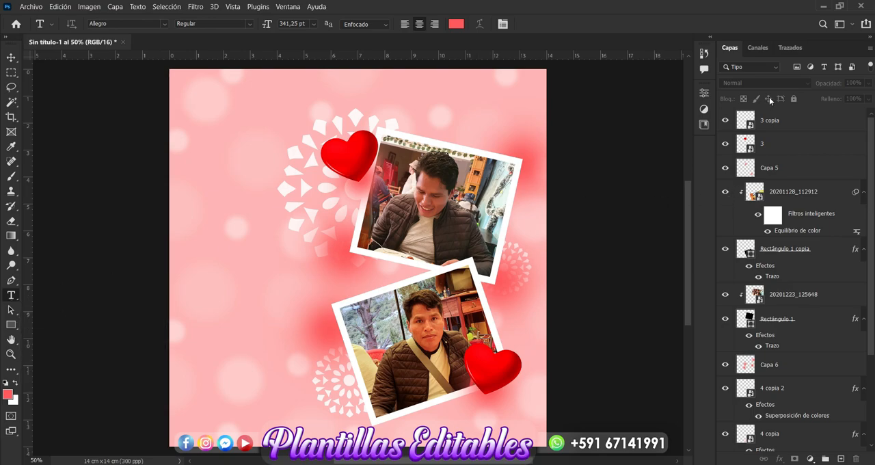
left_click(773, 122)
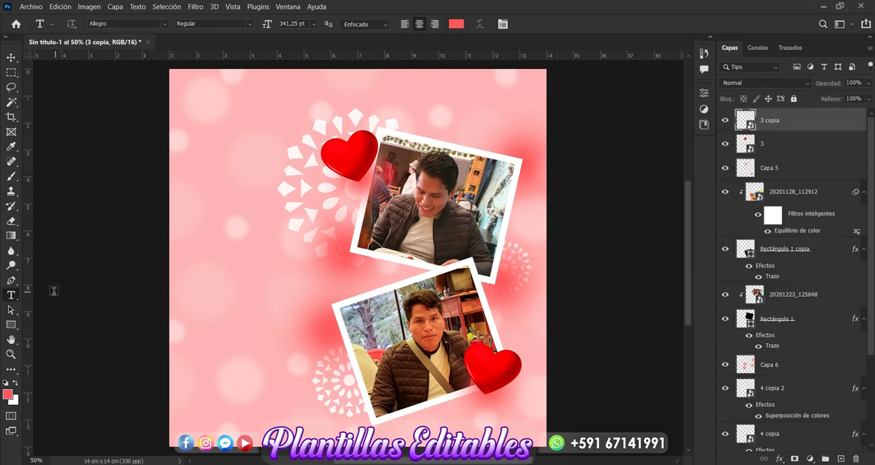
left_click(222, 252)
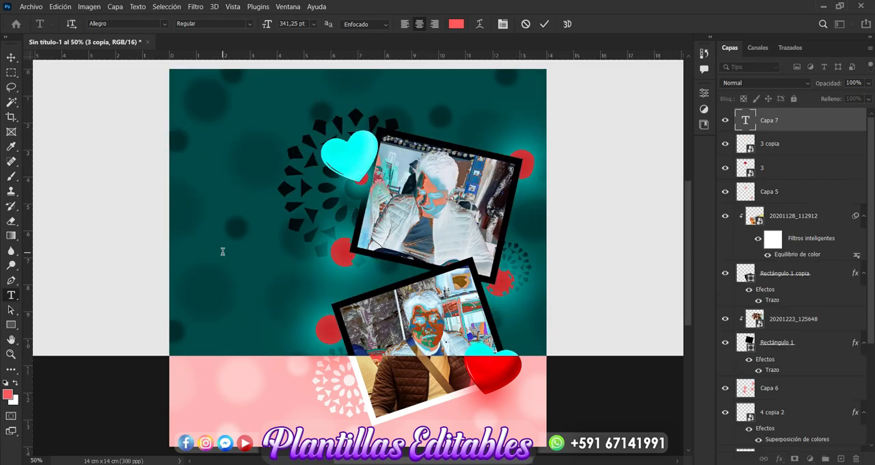
left_click(315, 25)
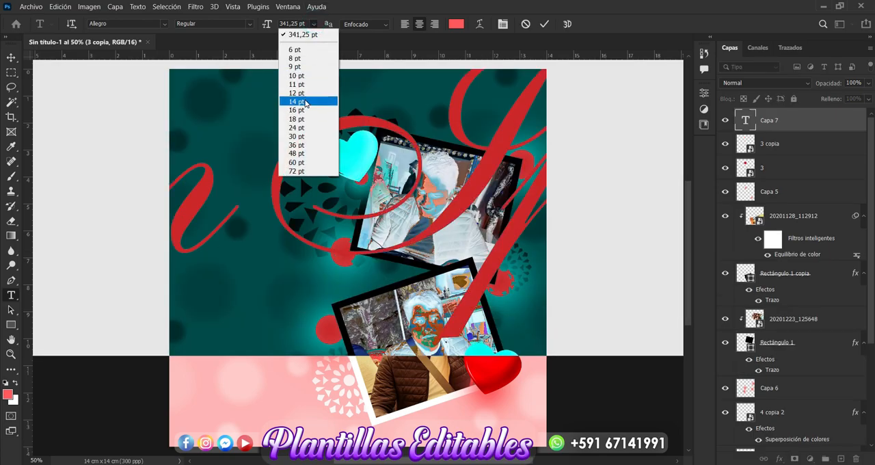
left_click(304, 100)
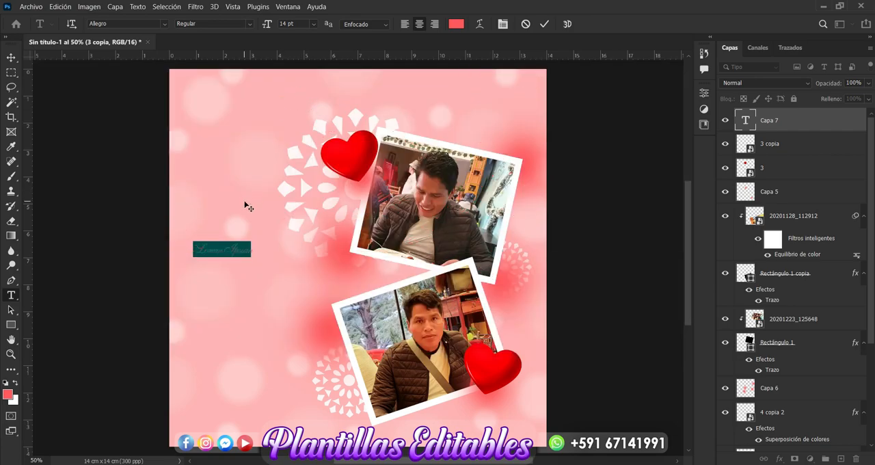
Step: Replace the placeholder text with "Eres el Amor de mi vida"
left_click(209, 251)
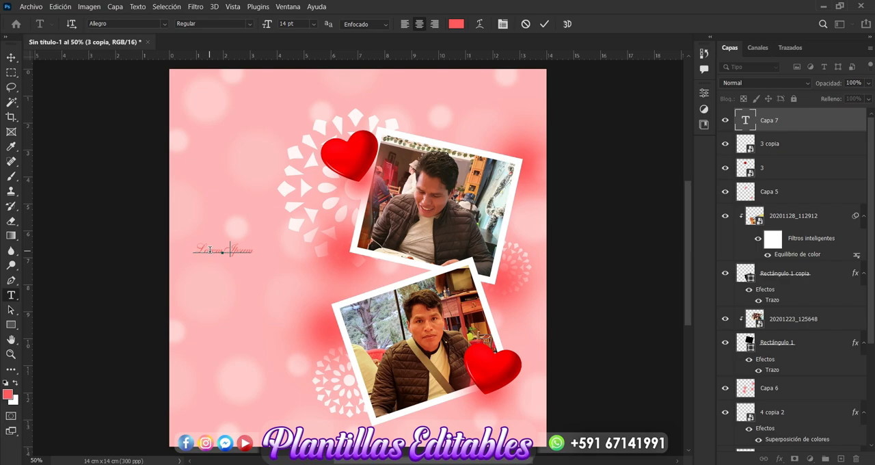
key("BackSpace")
key("BackSpace")
key("BackSpace")
key("BackSpace")
key("BackSpace")
key("BackSpace")
key("BackSpace")
key("BackSpace")
key("BackSpace")
key("BackSpace")
key("BackSpace")
type("Eres el Amor de mi vida")
Step: Scale the text up proportionally to about 175% so it reaches toward the upper photo frame
left_click(11, 57)
left_click_drag(272, 248, 344, 259)
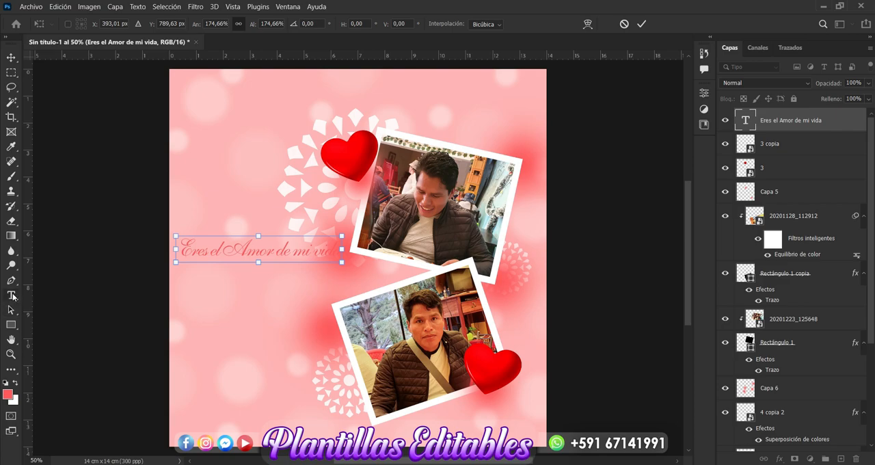
left_click(11, 58)
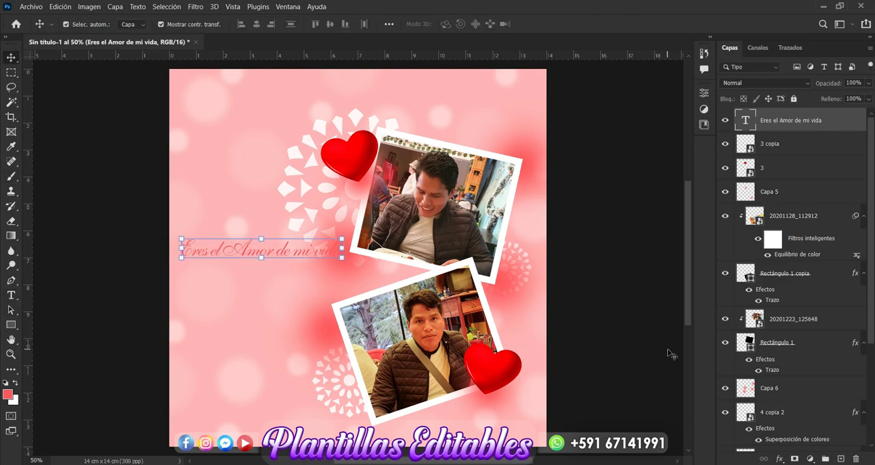
Step: Apply a colour overlay to the text in red e30404
left_click(781, 457)
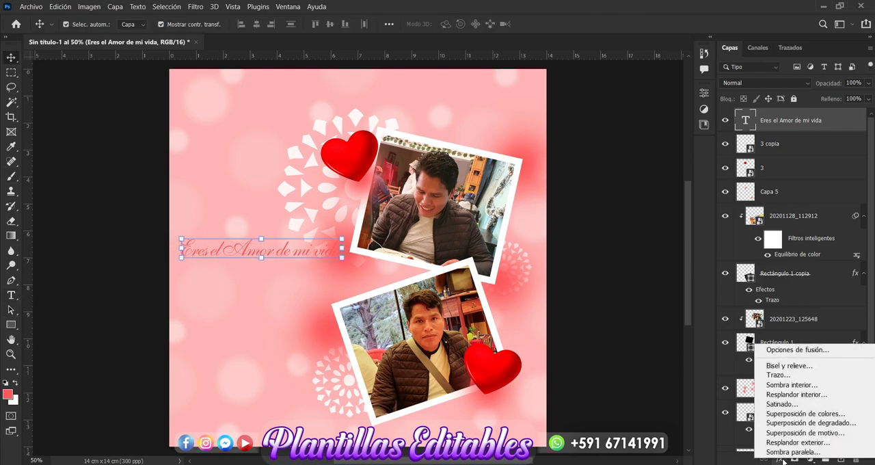
left_click(797, 414)
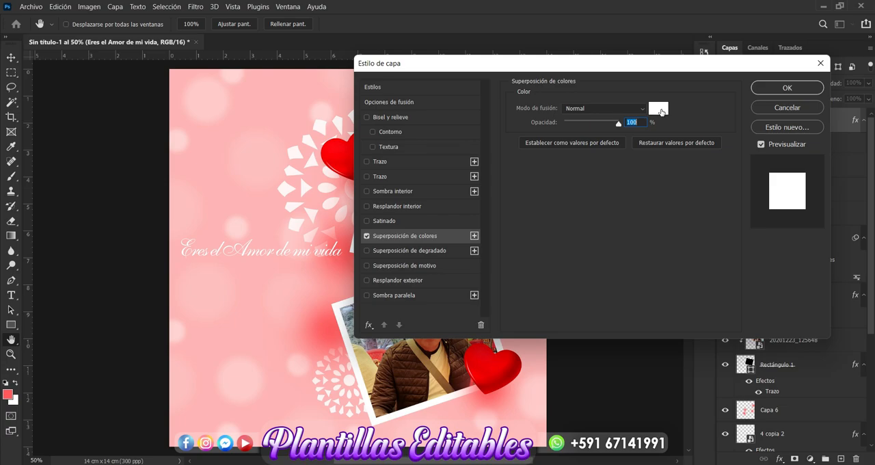
left_click(660, 104)
left_click_drag(699, 76, 711, 65)
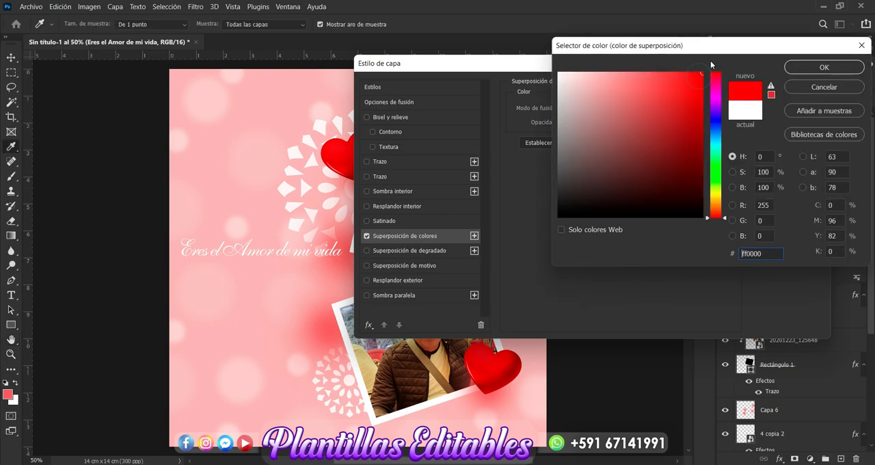
left_click(699, 88)
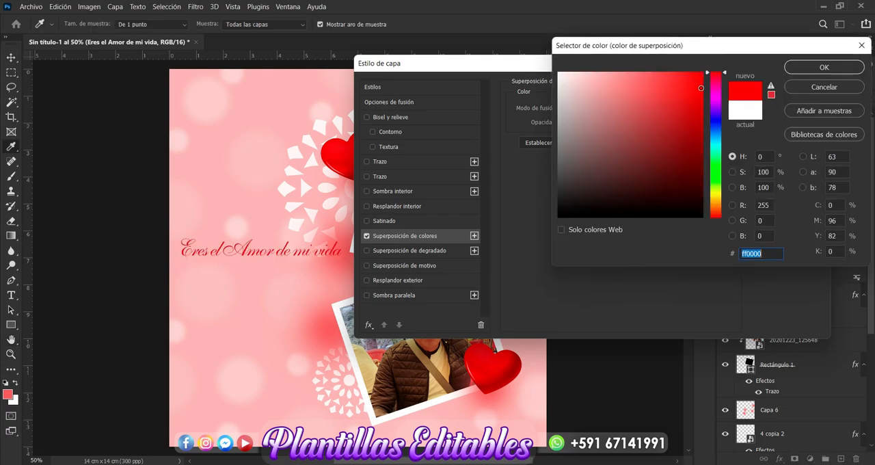
left_click(824, 67)
left_click(783, 88)
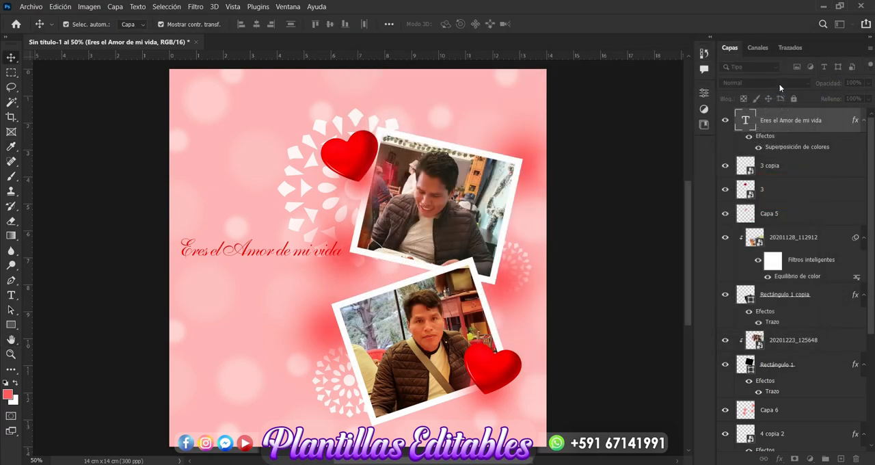
Step: Change the text's font to Magnolia Script and move it so the whole phrase lies inside the canvas
left_click(10, 296)
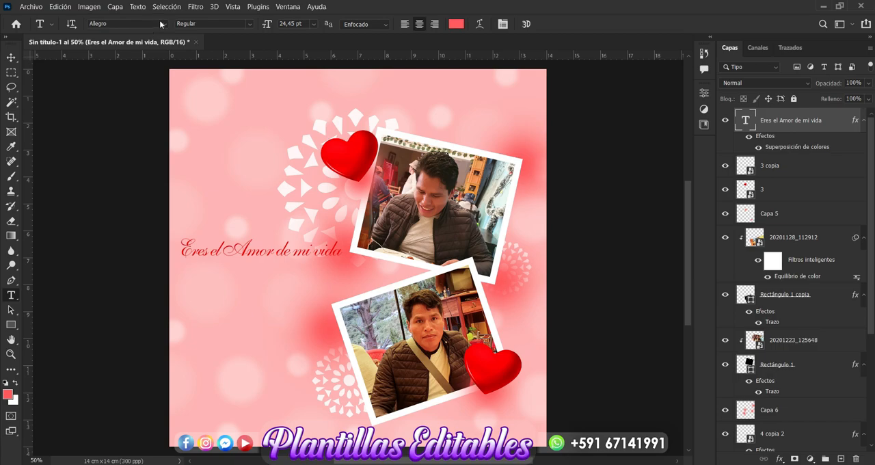
left_click(164, 23)
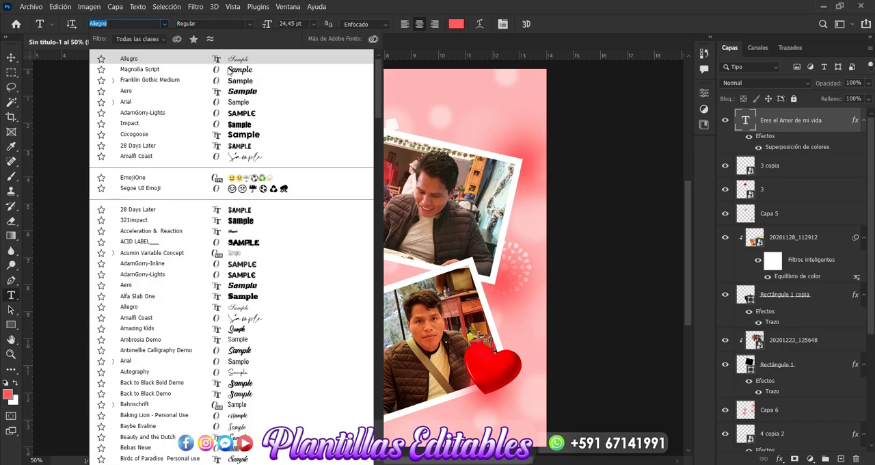
left_click(233, 71)
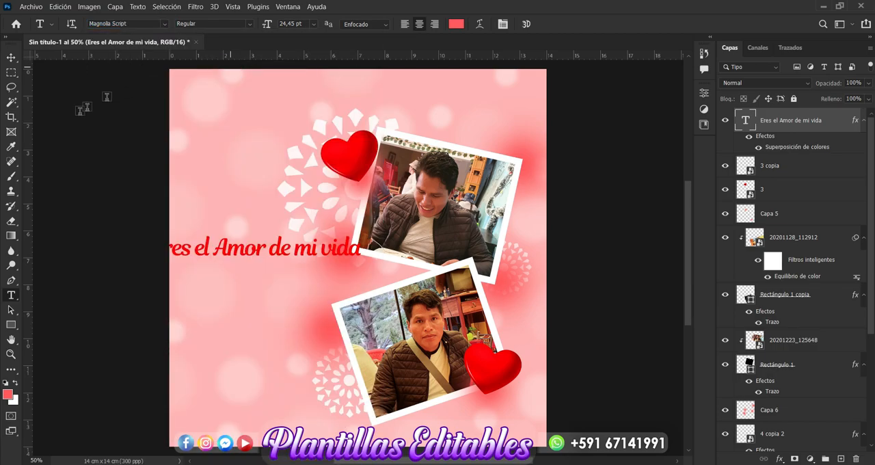
left_click(11, 57)
left_click_drag(290, 247, 320, 253)
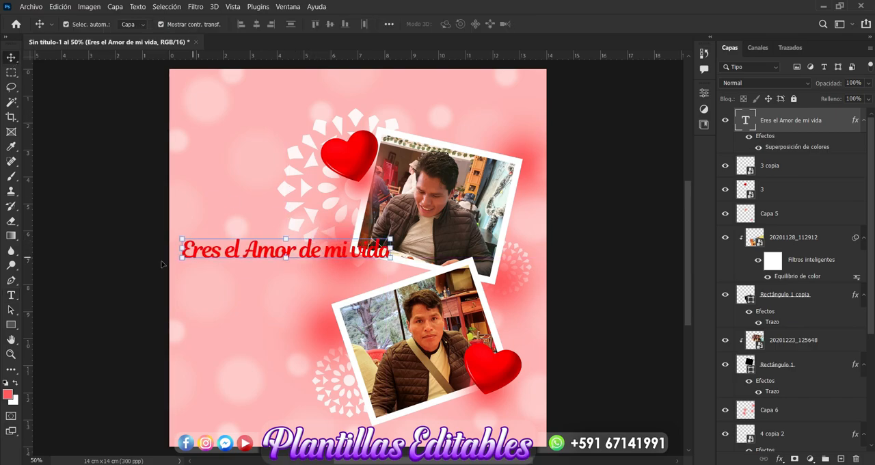
Step: Break the phrase into two lines after "Amor" and move the text up, clear of the photo frames
left_click(12, 295)
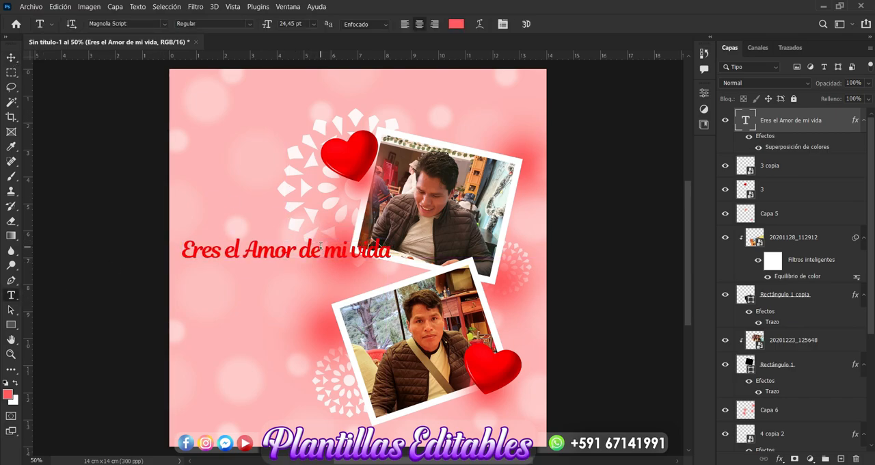
left_click(300, 252)
key("Return")
left_click(11, 58)
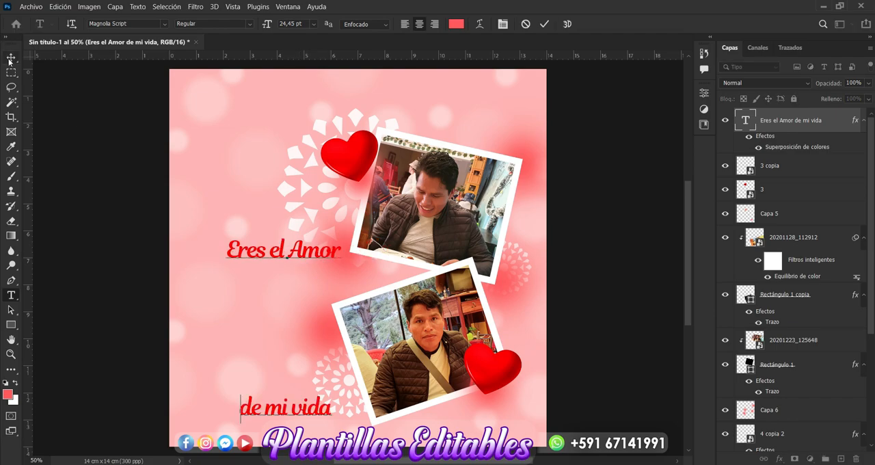
left_click_drag(282, 234, 259, 199)
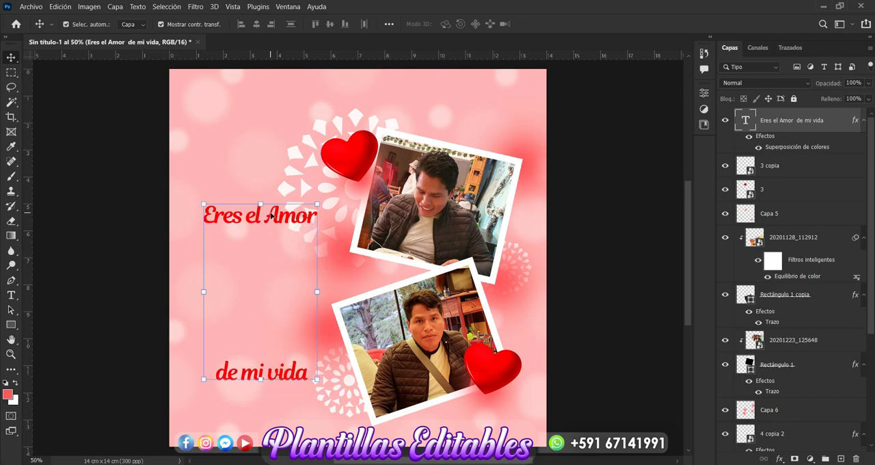
Step: Set the text's character tracking to 0
left_click(704, 96)
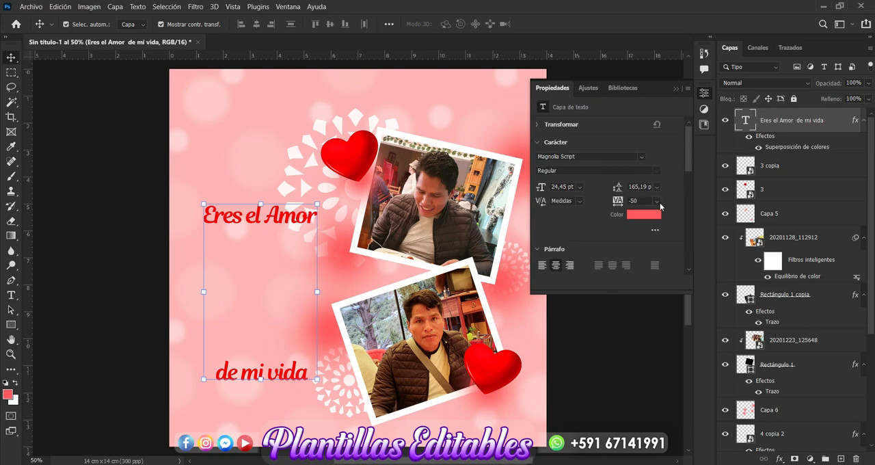
left_click(655, 202)
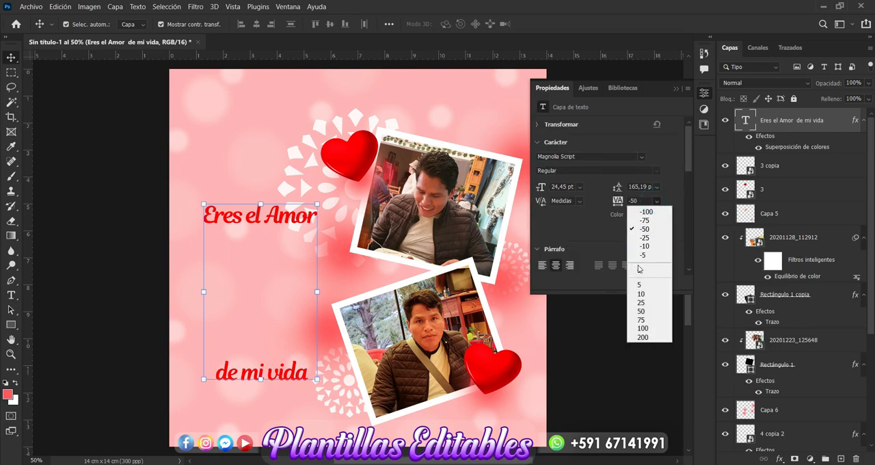
left_click(639, 267)
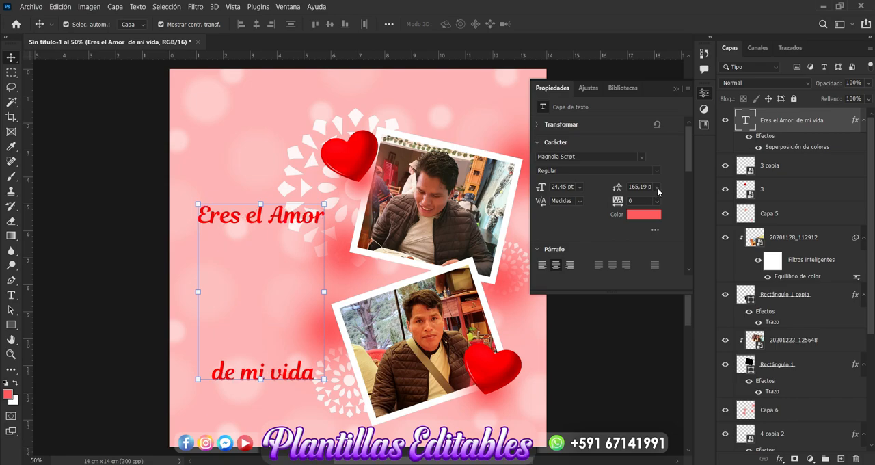
Step: Try line spacings of 12 pt and 16 pt on the two-line text
left_click(657, 188)
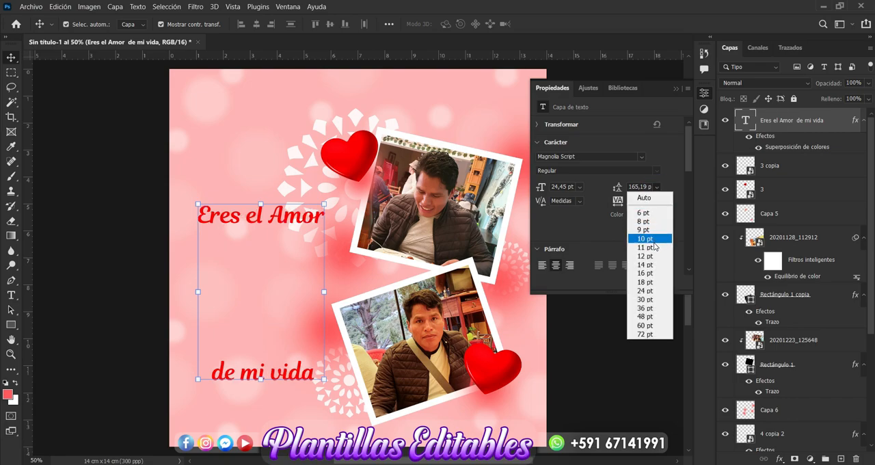
left_click(653, 255)
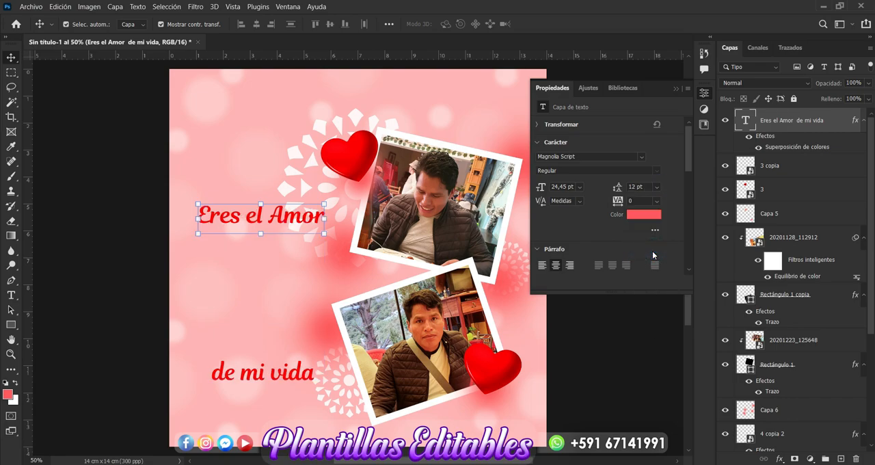
left_click(656, 187)
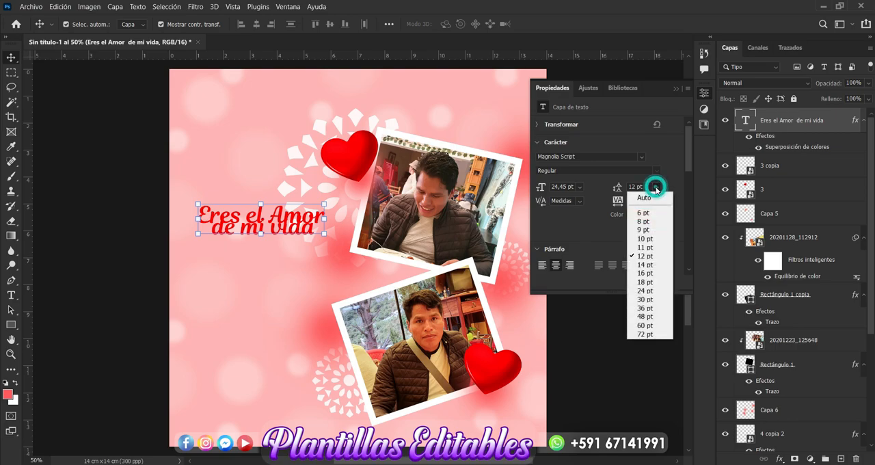
left_click(644, 274)
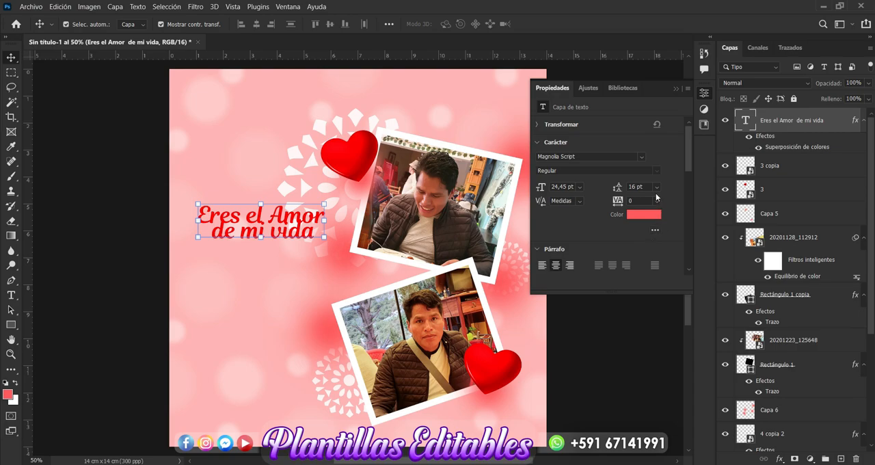
Step: Set the line spacing of the two-line text to 24 pt
left_click(655, 191)
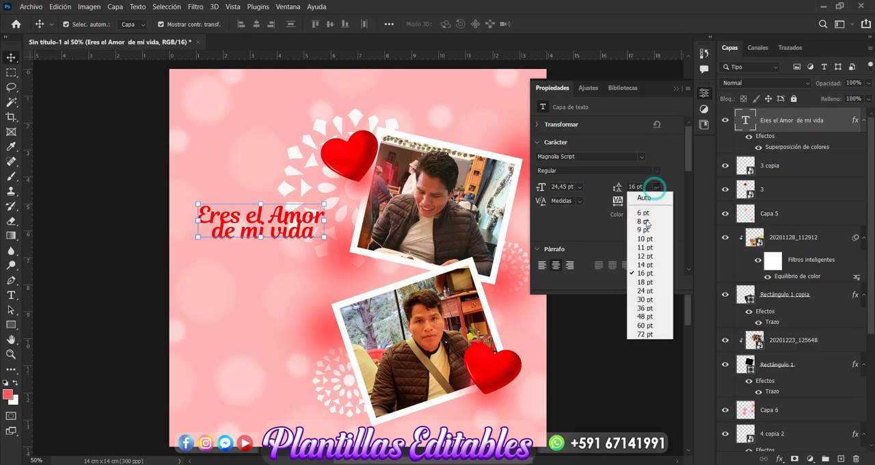
left_click(645, 290)
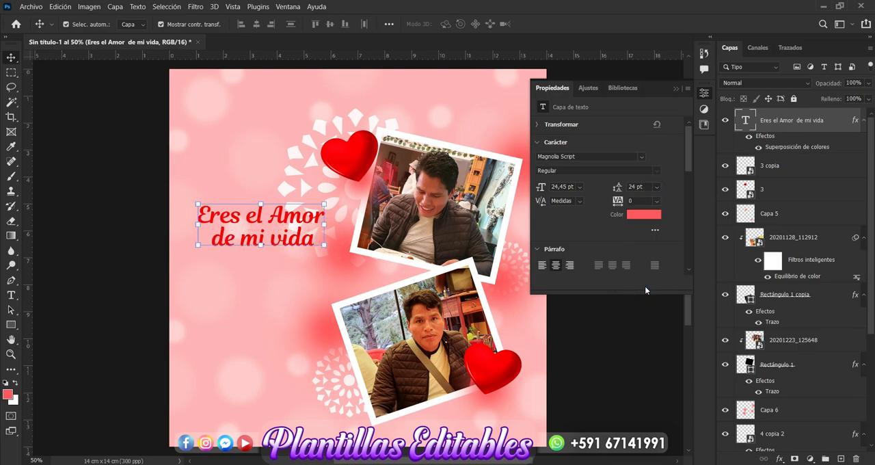
left_click(674, 88)
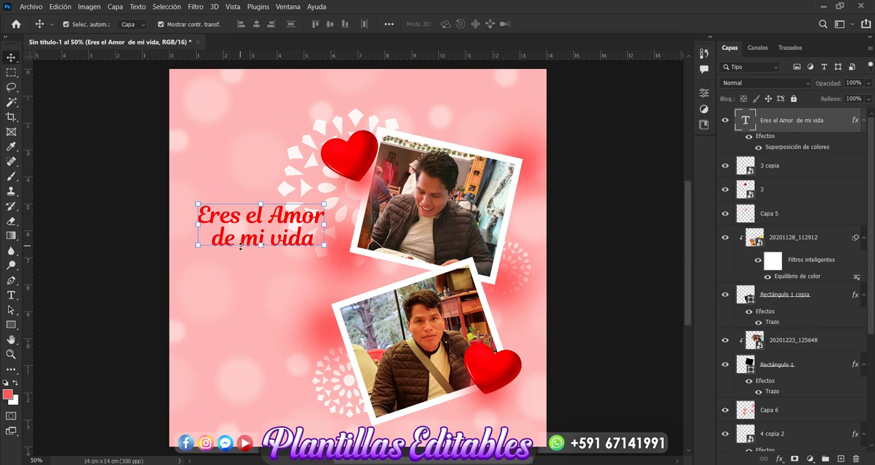
Step: Move the two-line text down beside the junction of the photo frames and enlarge it slightly
left_click_drag(266, 241, 271, 290)
left_click_drag(316, 250, 341, 238)
key("Return")
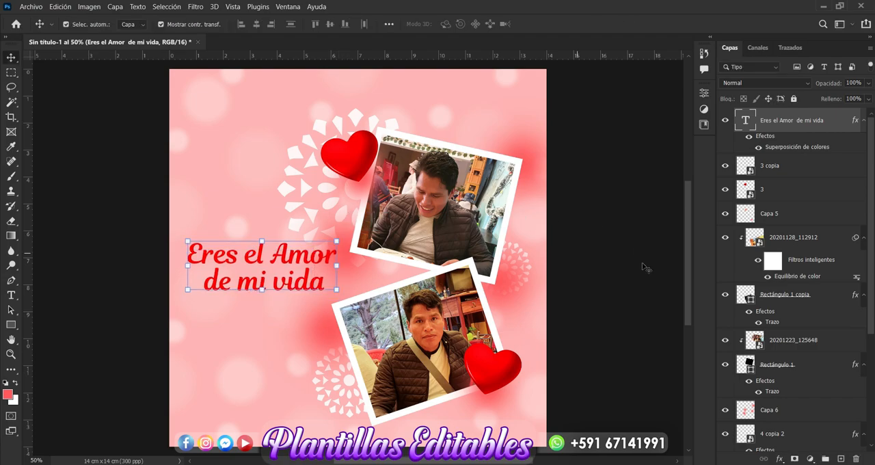
Step: Add a dark red drop shadow to the two-line text, with a distance of 11 px and a size of 21 px
left_click(779, 459)
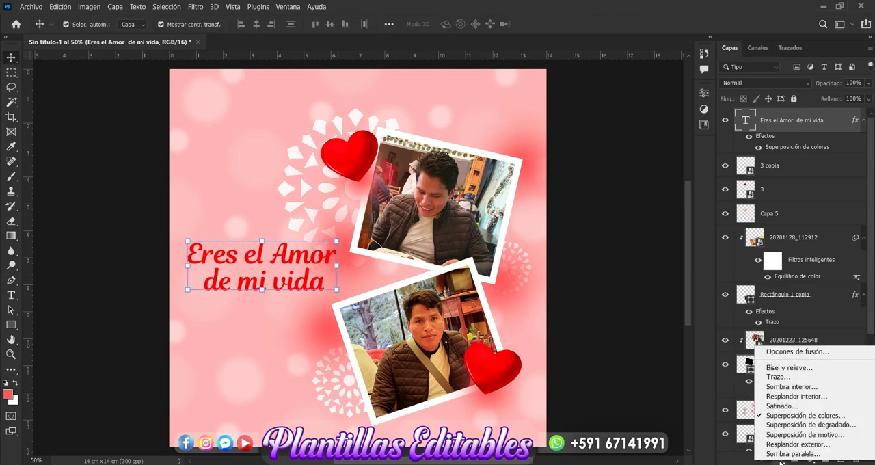
left_click(778, 455)
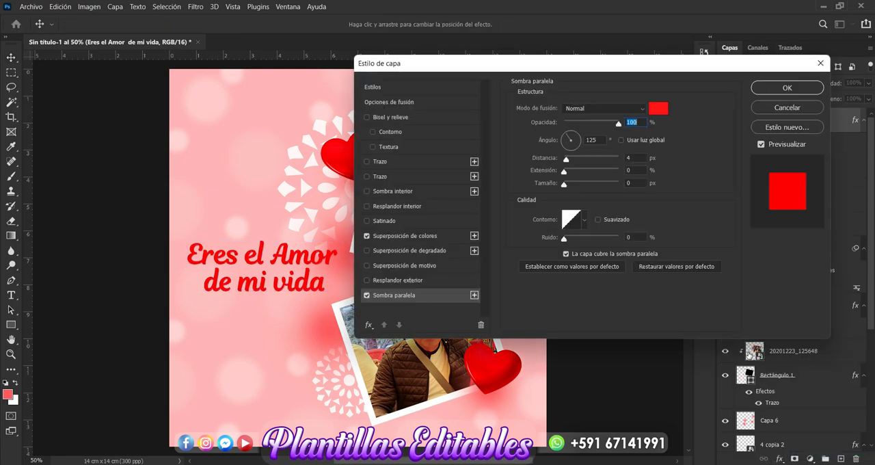
left_click(659, 108)
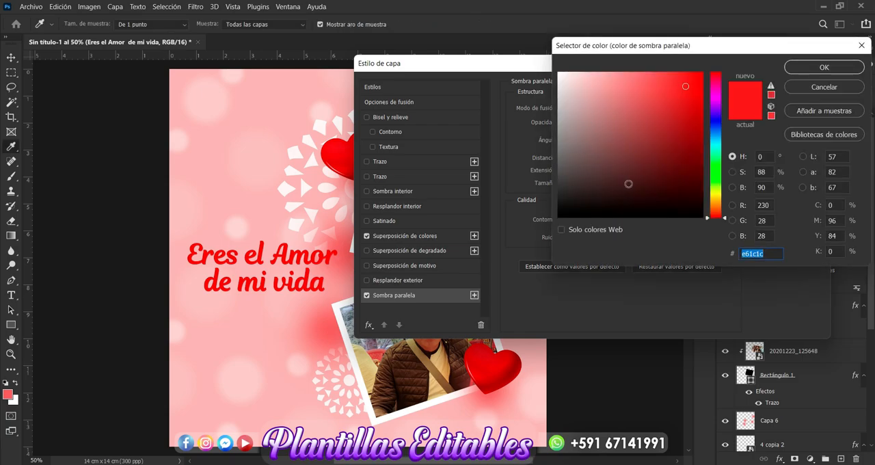
left_click(676, 165)
left_click_drag(676, 165, 691, 157)
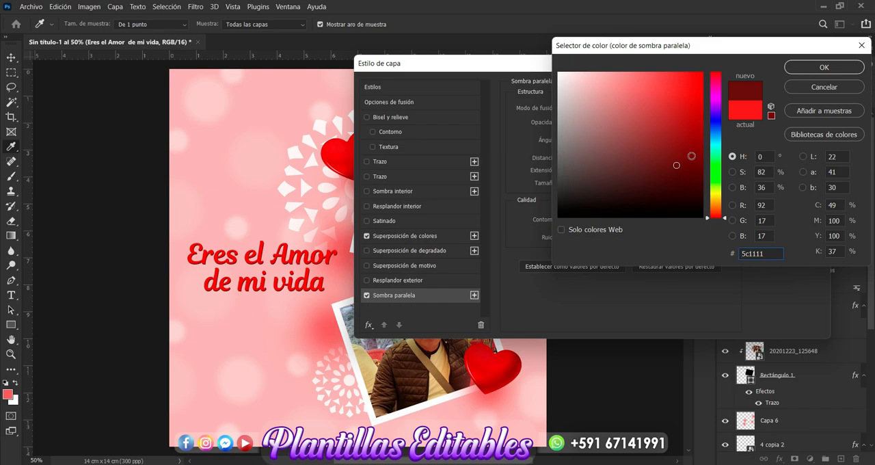
left_click(824, 68)
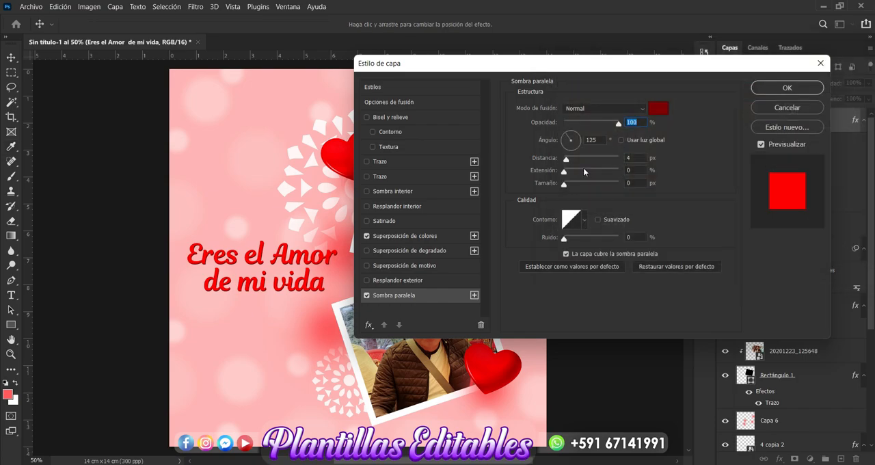
left_click_drag(570, 162, 572, 186)
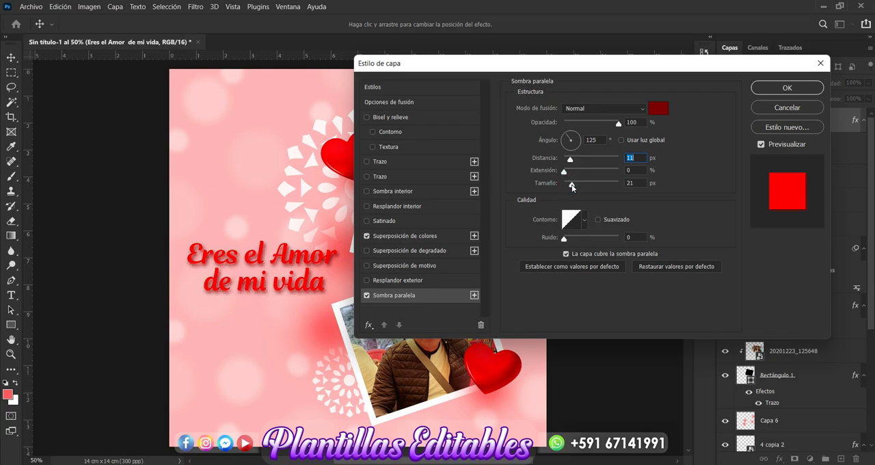
Step: Enable Bevel and Emboss on the two-line text and set its drop shadow distance to 3 px
left_click(408, 116)
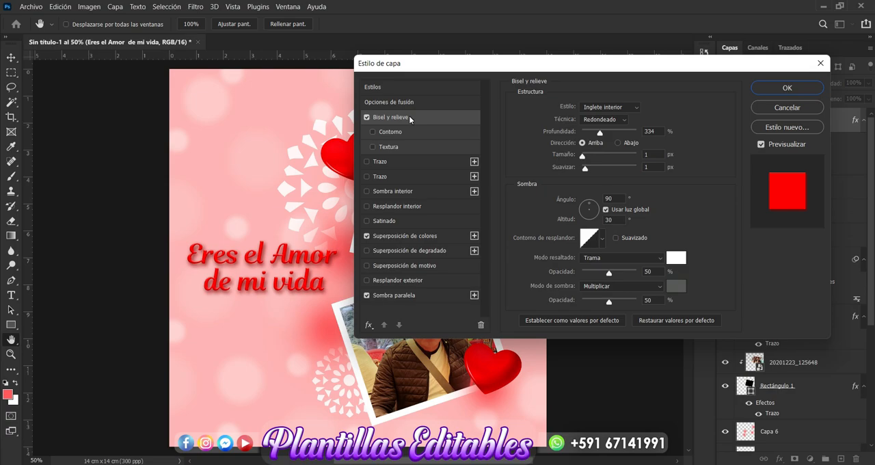
left_click(403, 295)
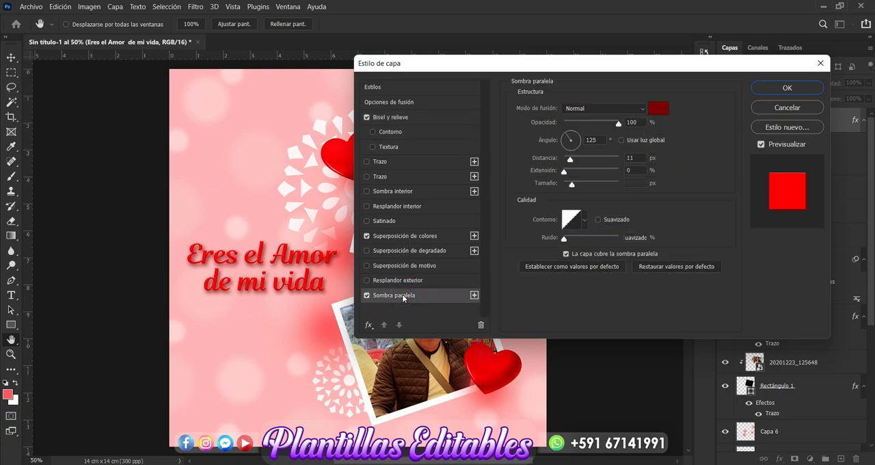
left_click_drag(570, 160, 566, 163)
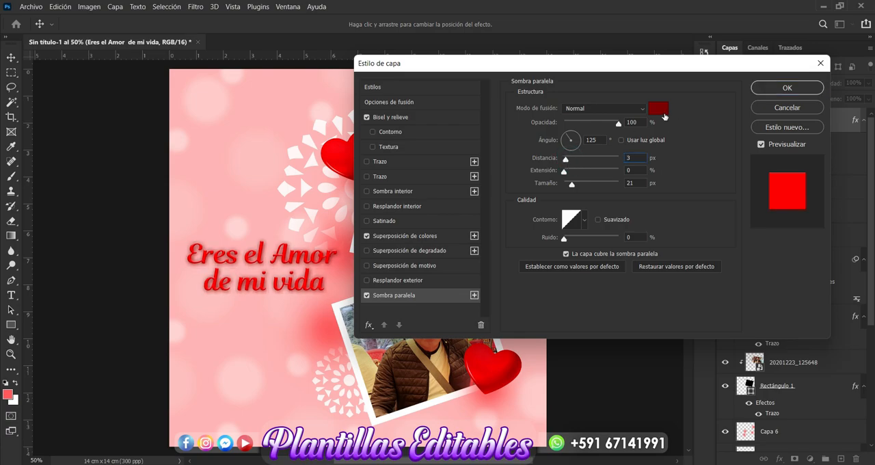
Step: Try several shades for the text's drop shadow and set its colour to dark red #8d0505
left_click(658, 108)
left_click(617, 106)
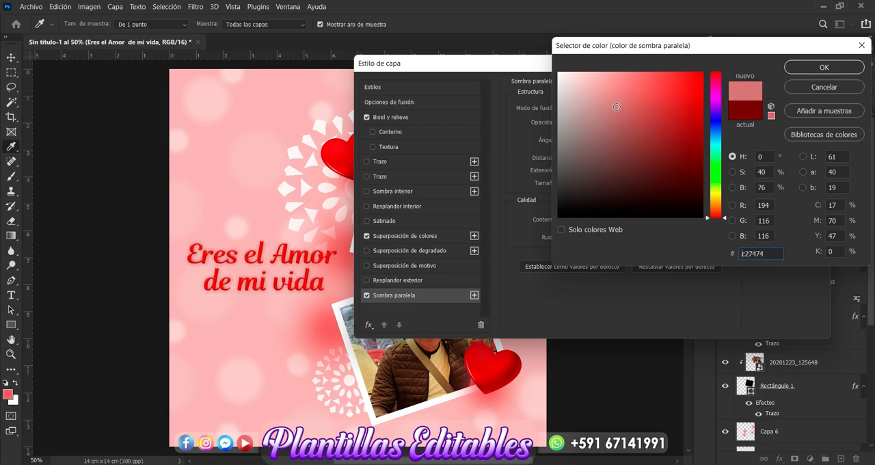
left_click(629, 115)
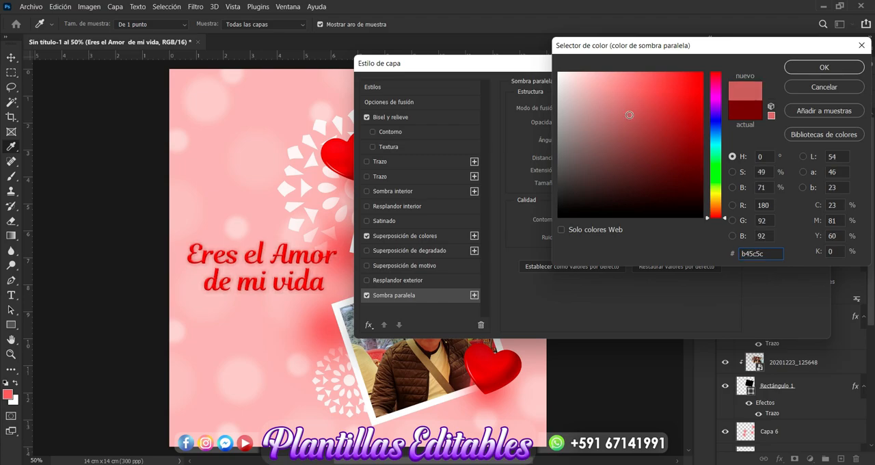
left_click(700, 130)
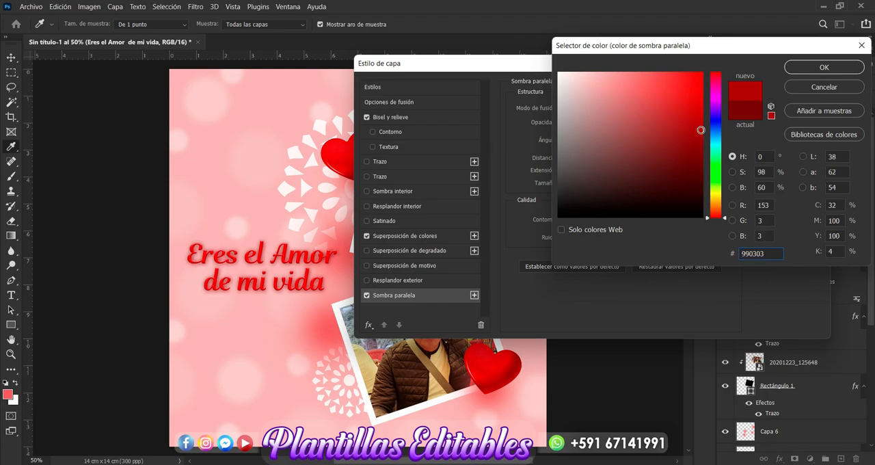
left_click(697, 181)
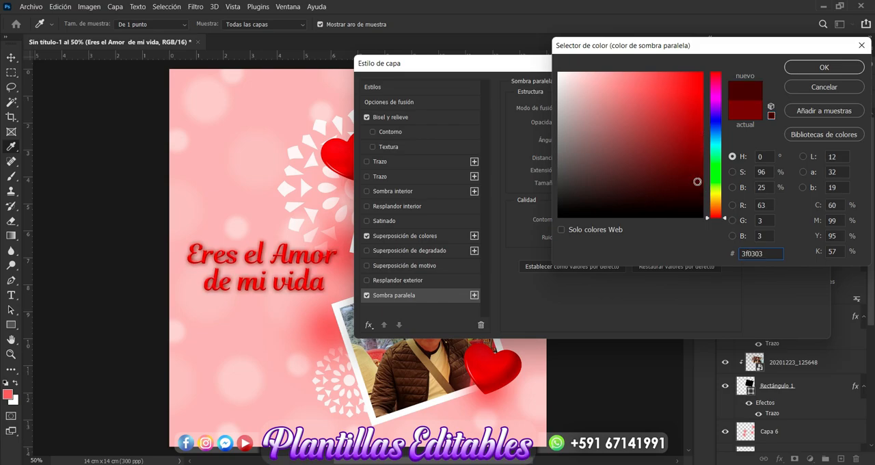
left_click(698, 161)
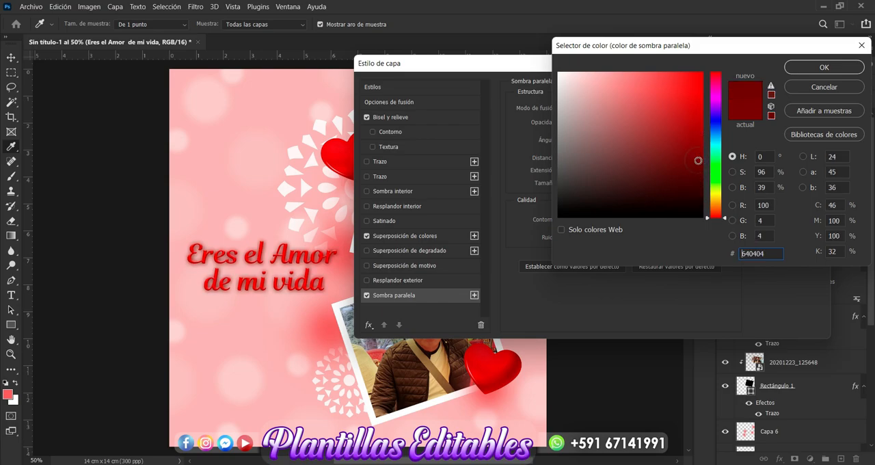
left_click(698, 151)
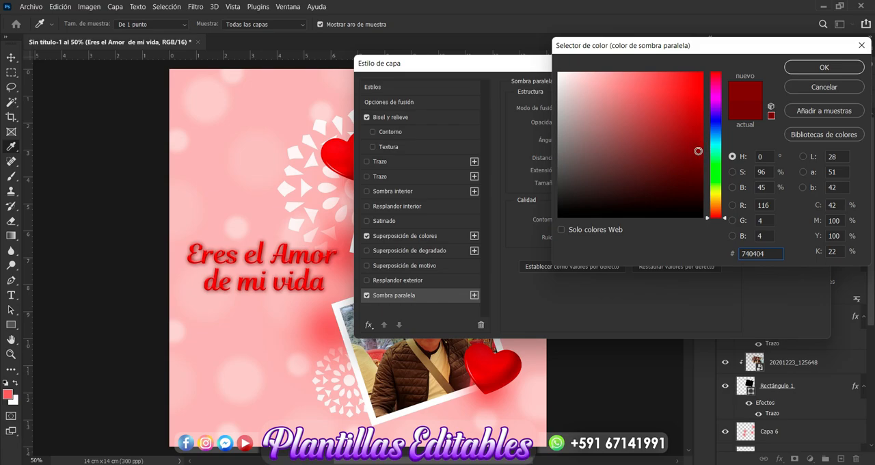
left_click(697, 137)
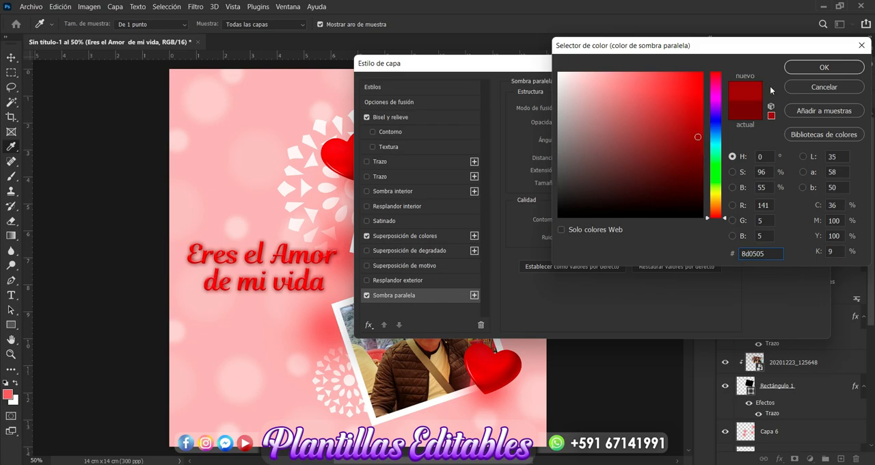
left_click(824, 68)
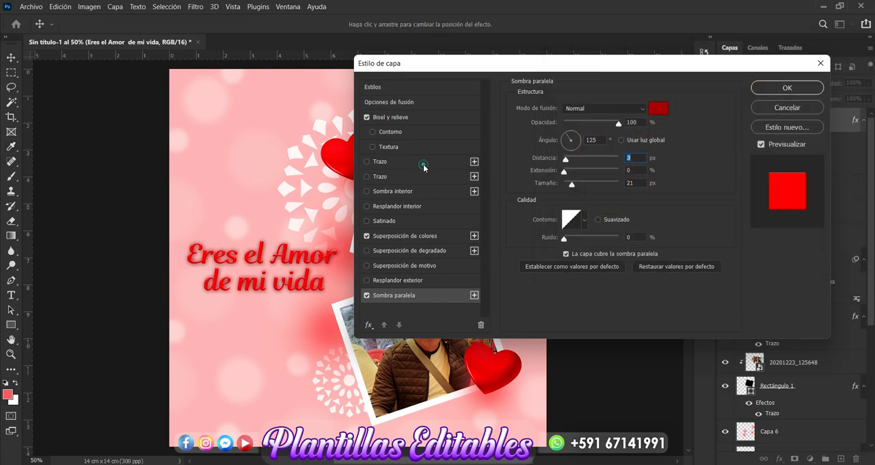
Step: Add a white 3 px outside stroke to the two-line text, apply the layer style and deselect the layer
left_click(423, 164)
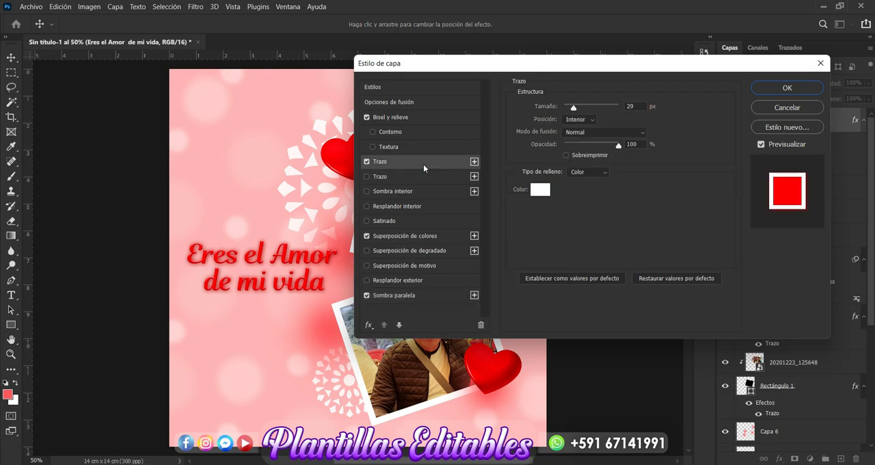
left_click(592, 118)
left_click(581, 129)
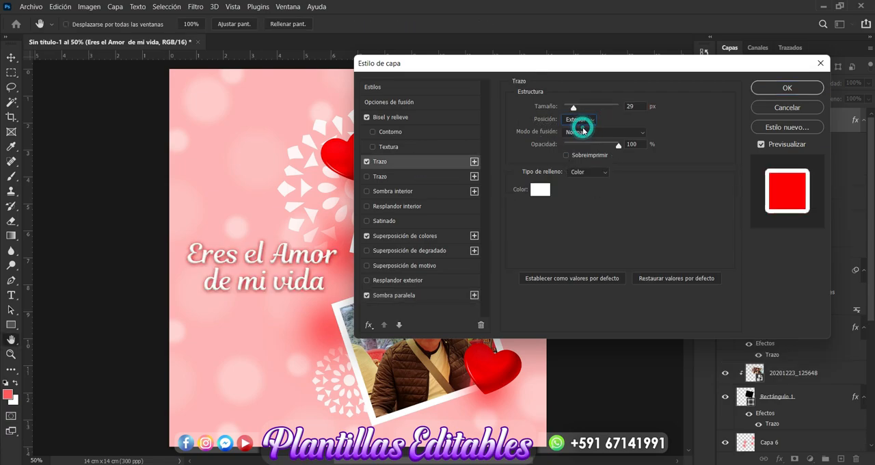
left_click_drag(573, 107, 565, 110)
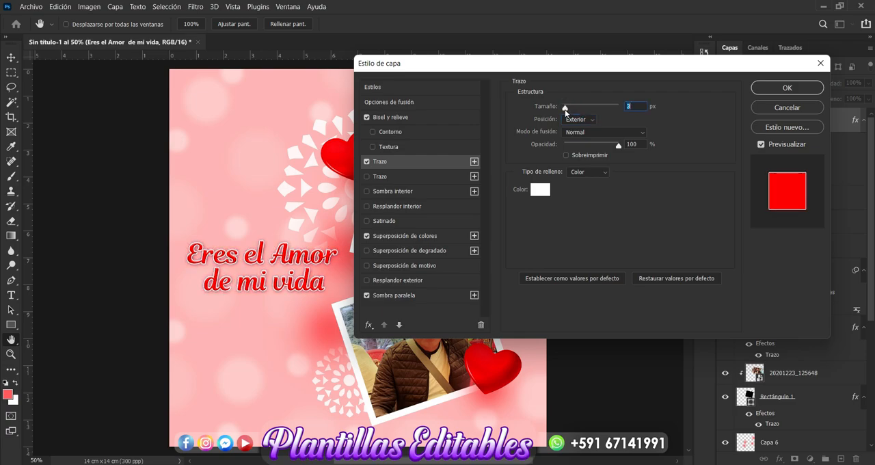
left_click(790, 87)
left_click(645, 250)
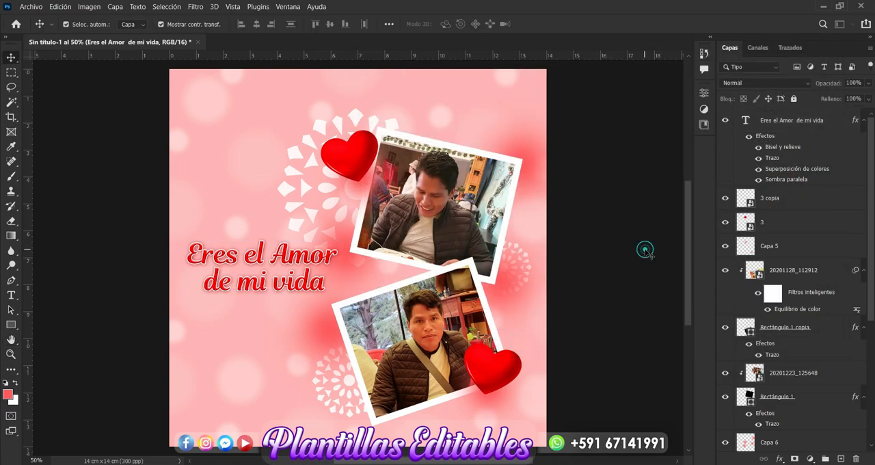